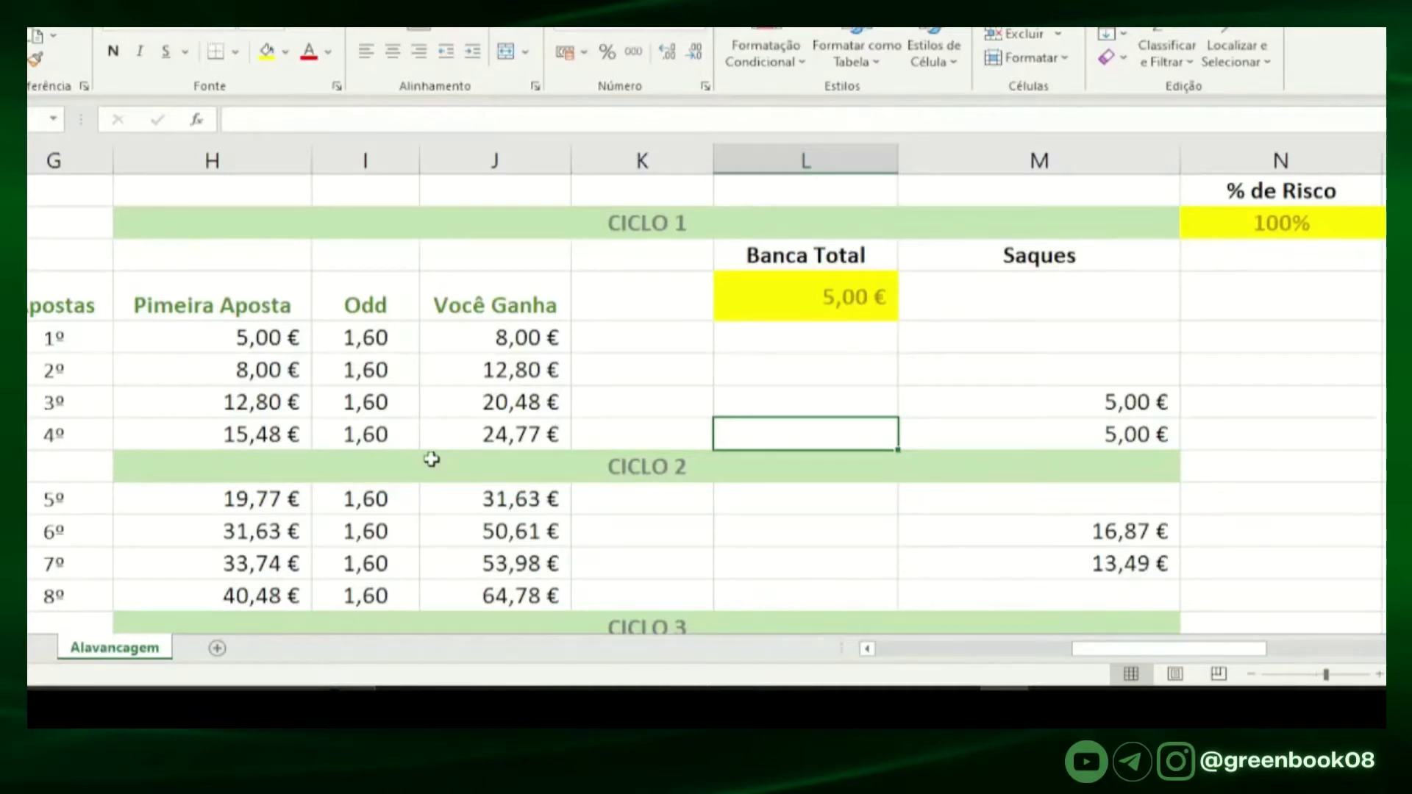
Step: Hide the ribbon and review the stakes, odds, winnings and withdrawals from Ciclo 1 through Ciclo 5, including the total result
{"action": "key", "text": "ctrl+shift+F1"}
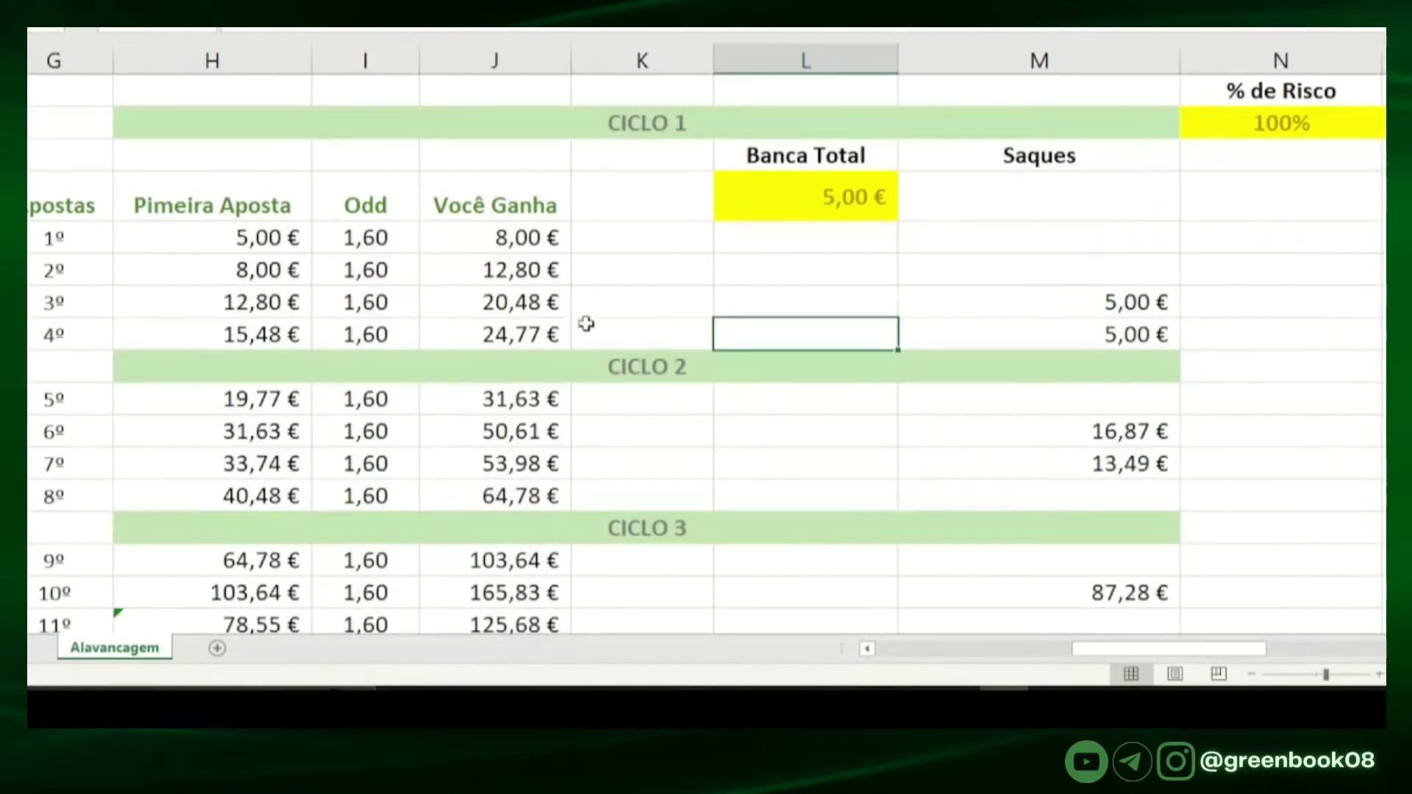
{"action": "scroll", "coordinate": [586, 324], "scroll_direction": "down", "scroll_amount": 2}
{"action": "scroll", "coordinate": [421, 404], "scroll_direction": "up", "scroll_amount": 3}
{"action": "scroll", "coordinate": [628, 307], "scroll_direction": "down", "scroll_amount": 2}
{"action": "scroll", "coordinate": [628, 307], "scroll_direction": "up", "scroll_amount": 2}
{"action": "scroll", "coordinate": [767, 426], "scroll_direction": "down", "scroll_amount": 3}
{"action": "scroll", "coordinate": [441, 425], "scroll_direction": "down", "scroll_amount": 2}
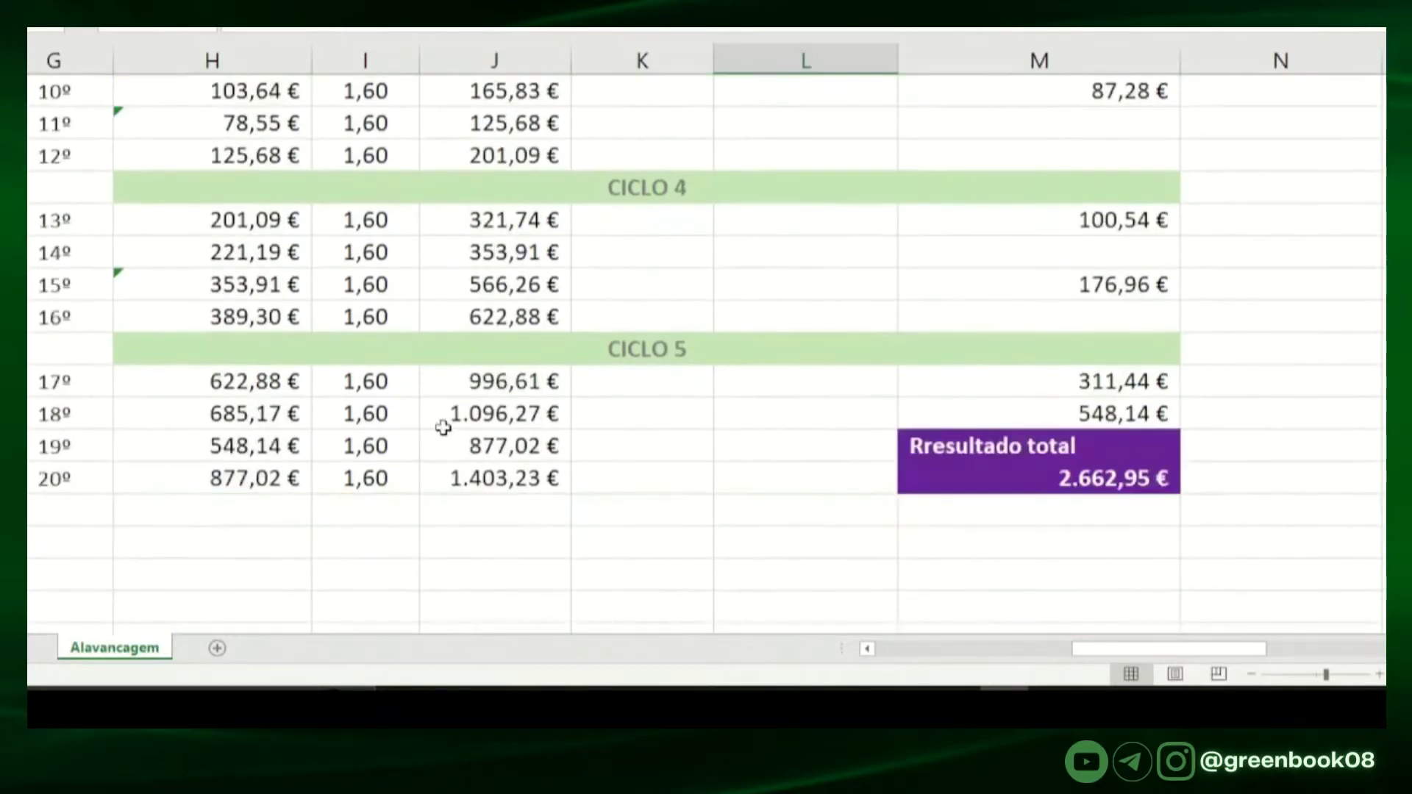
{"action": "scroll", "coordinate": [435, 422], "scroll_direction": "up", "scroll_amount": 7}
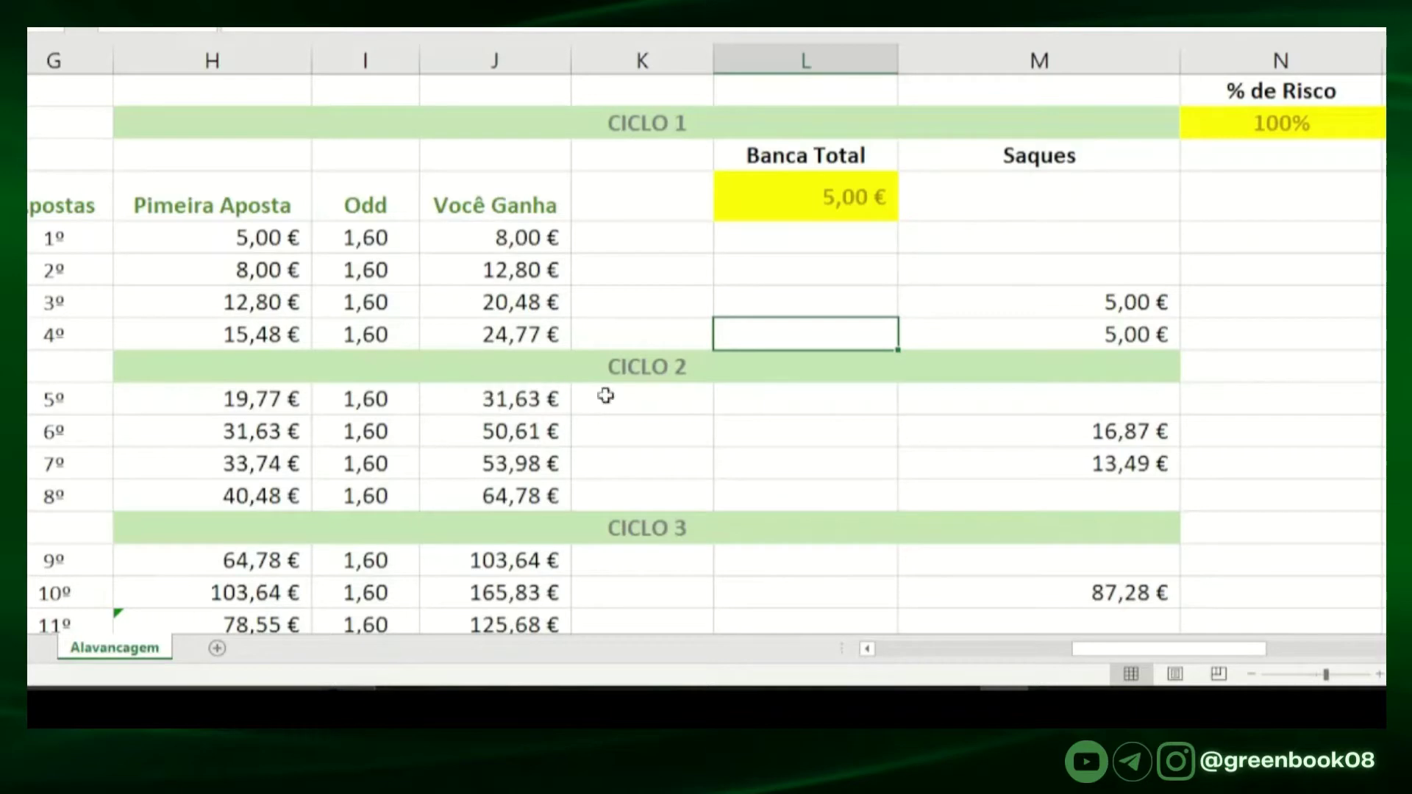
{"action": "scroll", "coordinate": [739, 422], "scroll_direction": "down", "scroll_amount": 5}
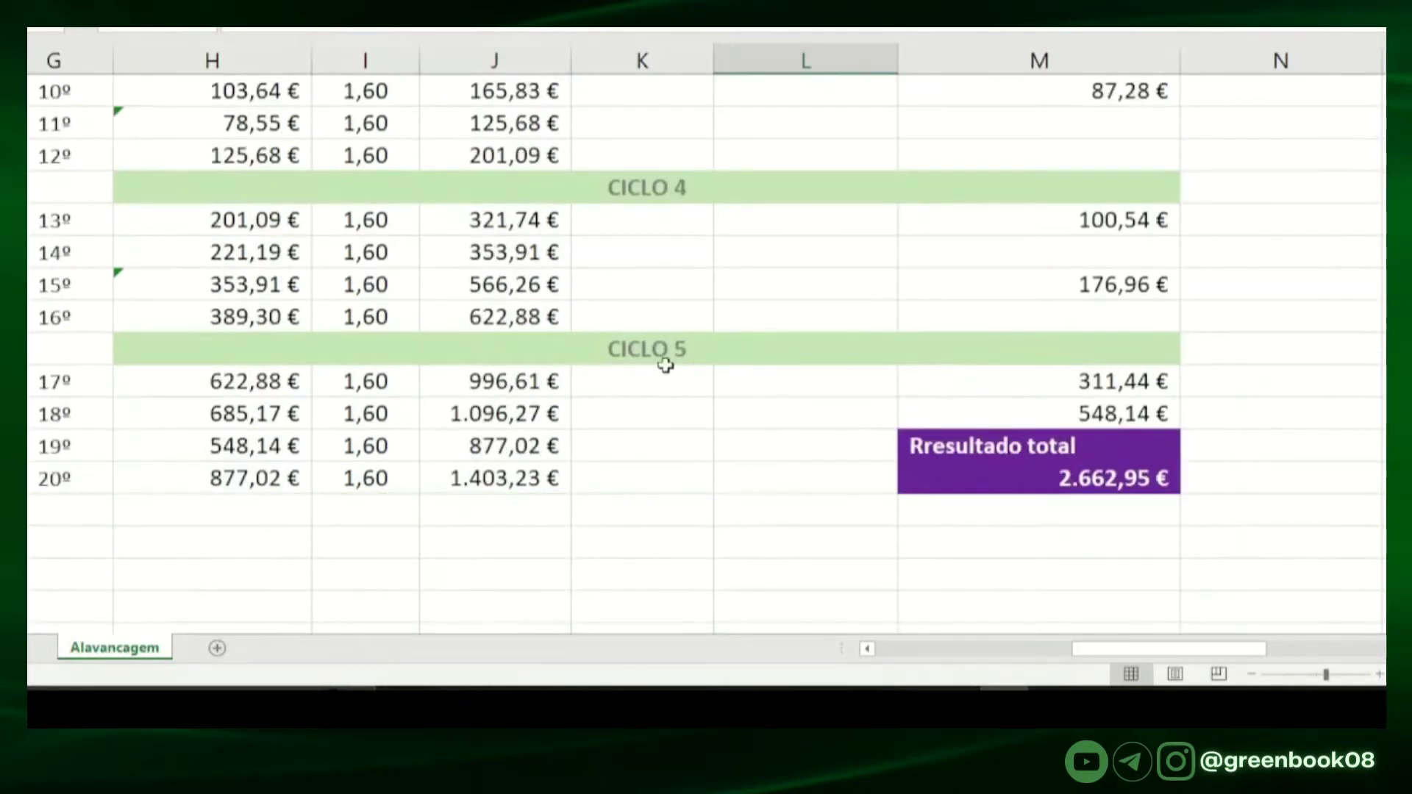
{"action": "scroll", "coordinate": [661, 367], "scroll_direction": "up", "scroll_amount": 5}
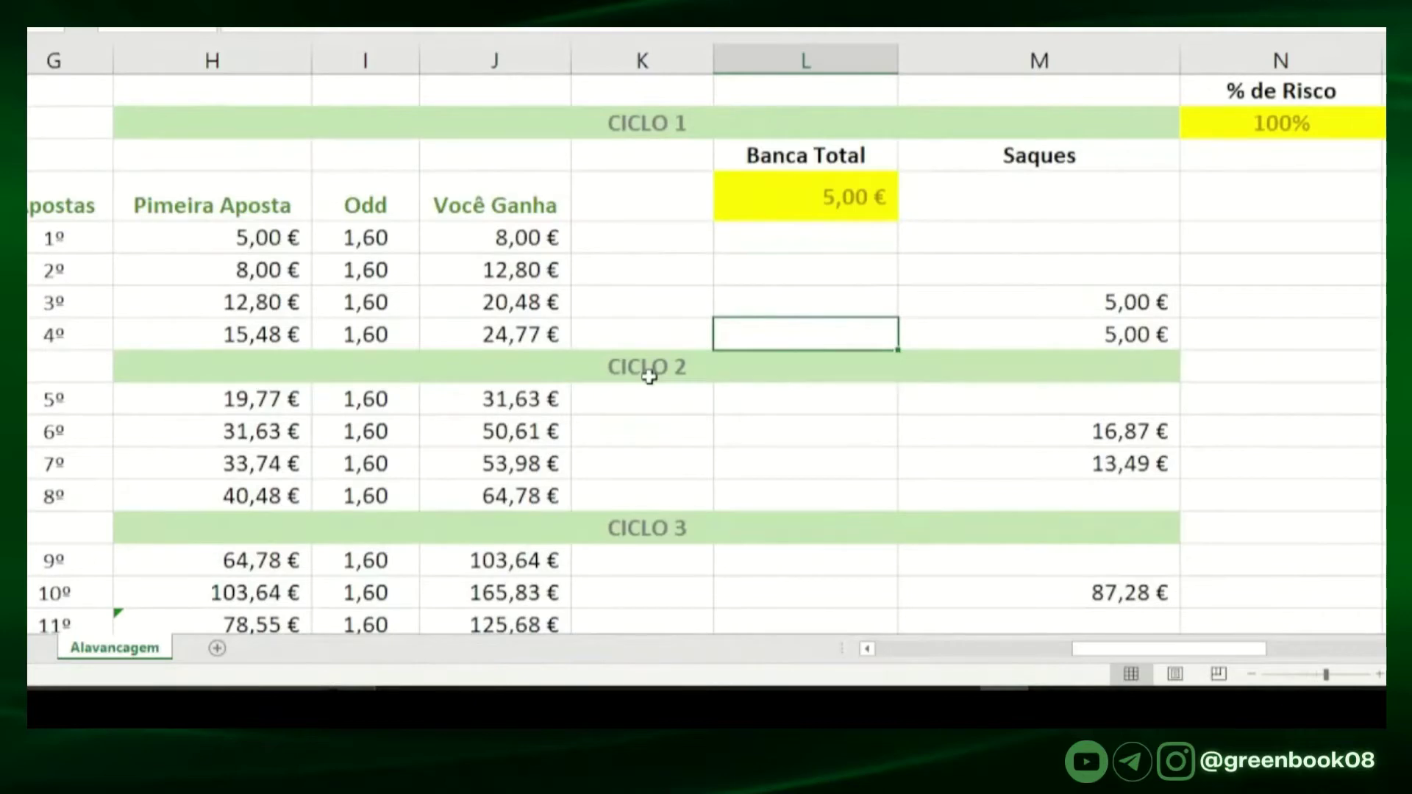
{"action": "scroll", "coordinate": [649, 377], "scroll_direction": "down", "scroll_amount": 6}
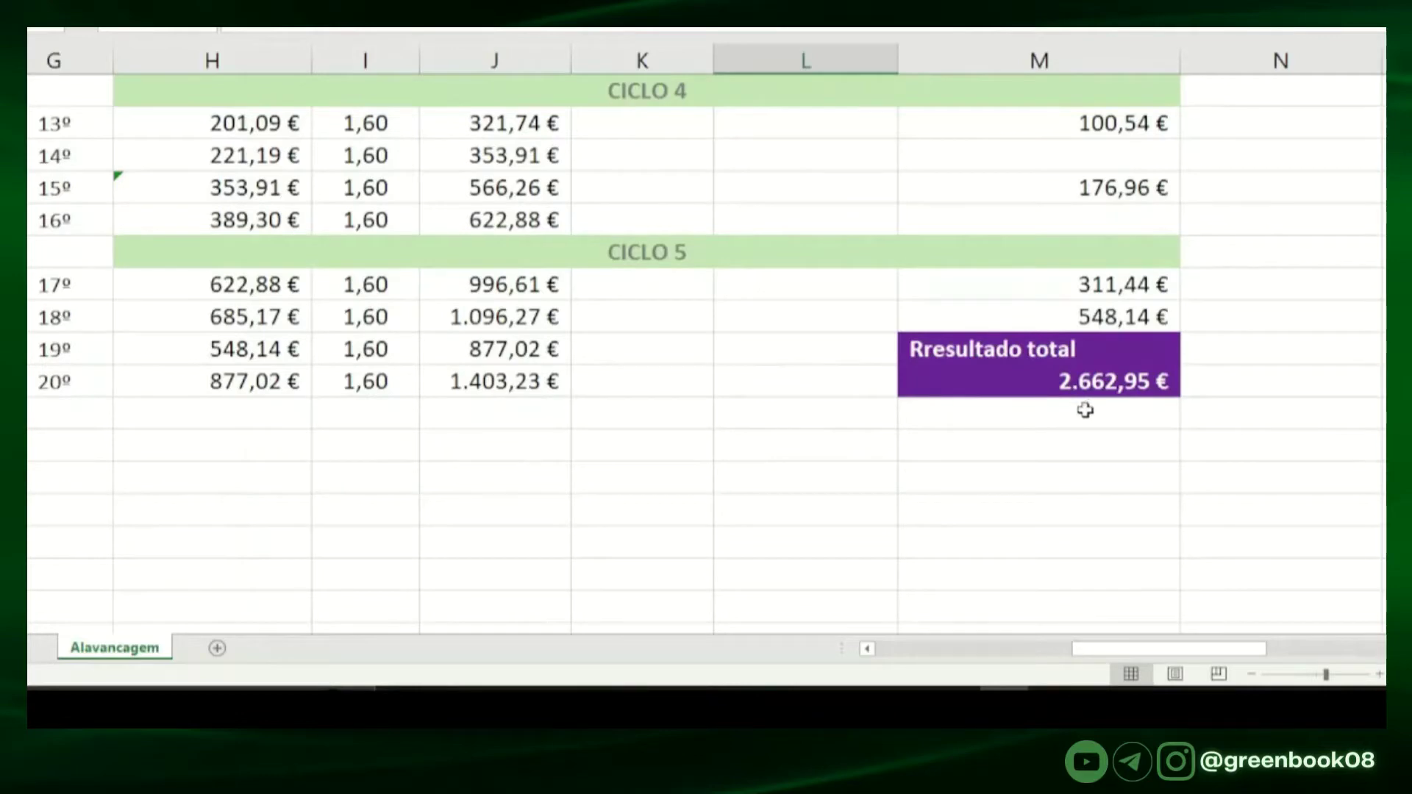
{"action": "scroll", "coordinate": [634, 416], "scroll_direction": "up", "scroll_amount": 6}
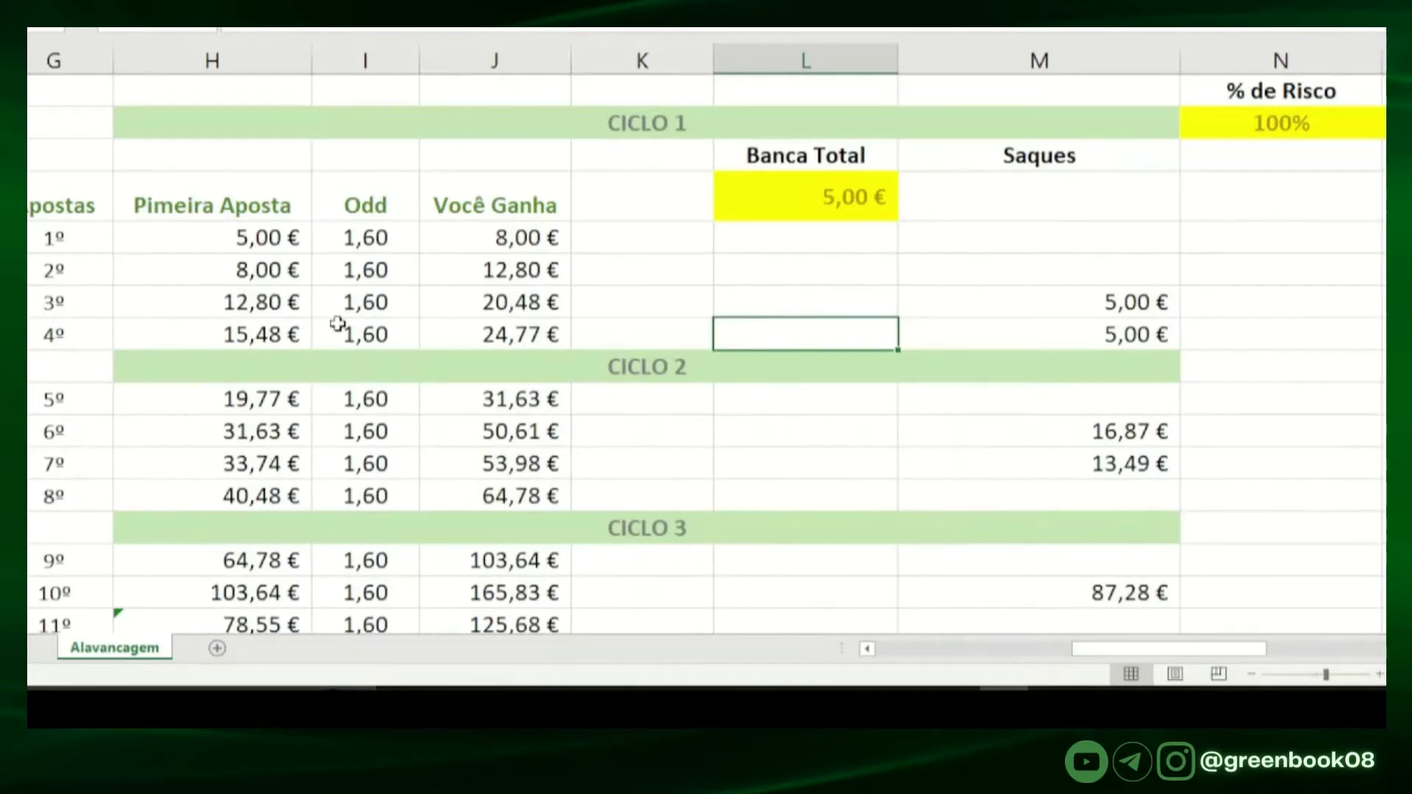
{"action": "scroll", "coordinate": [382, 293], "scroll_direction": "down", "scroll_amount": 3}
{"action": "scroll", "coordinate": [382, 292], "scroll_direction": "up", "scroll_amount": 3}
Step: Examine the odds of the first two bets in Ciclo 1 alongside the first bet's stake
{"action": "left_click", "coordinate": [372, 239]}
{"action": "left_click", "coordinate": [377, 266]}
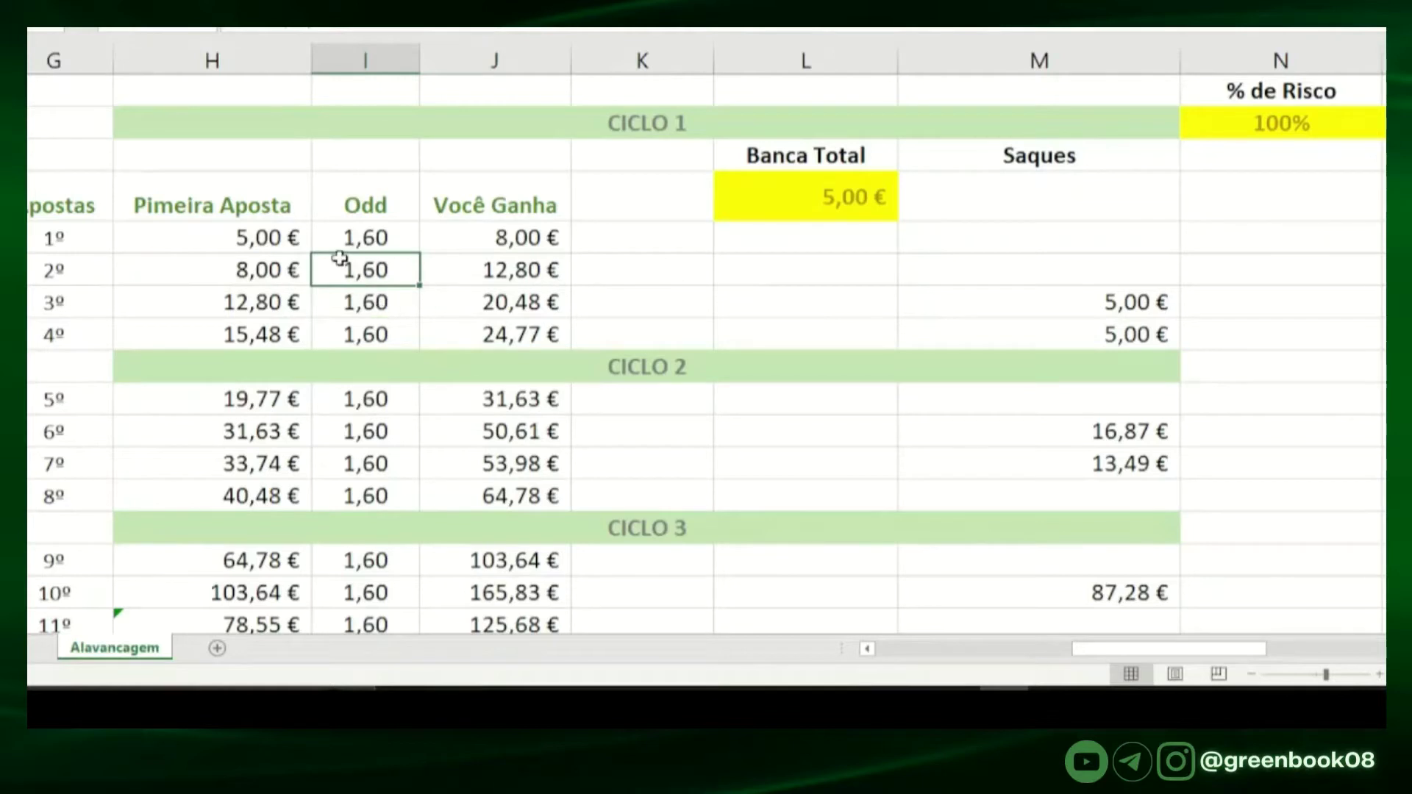
{"action": "left_click", "coordinate": [256, 234]}
{"action": "left_click", "coordinate": [370, 235]}
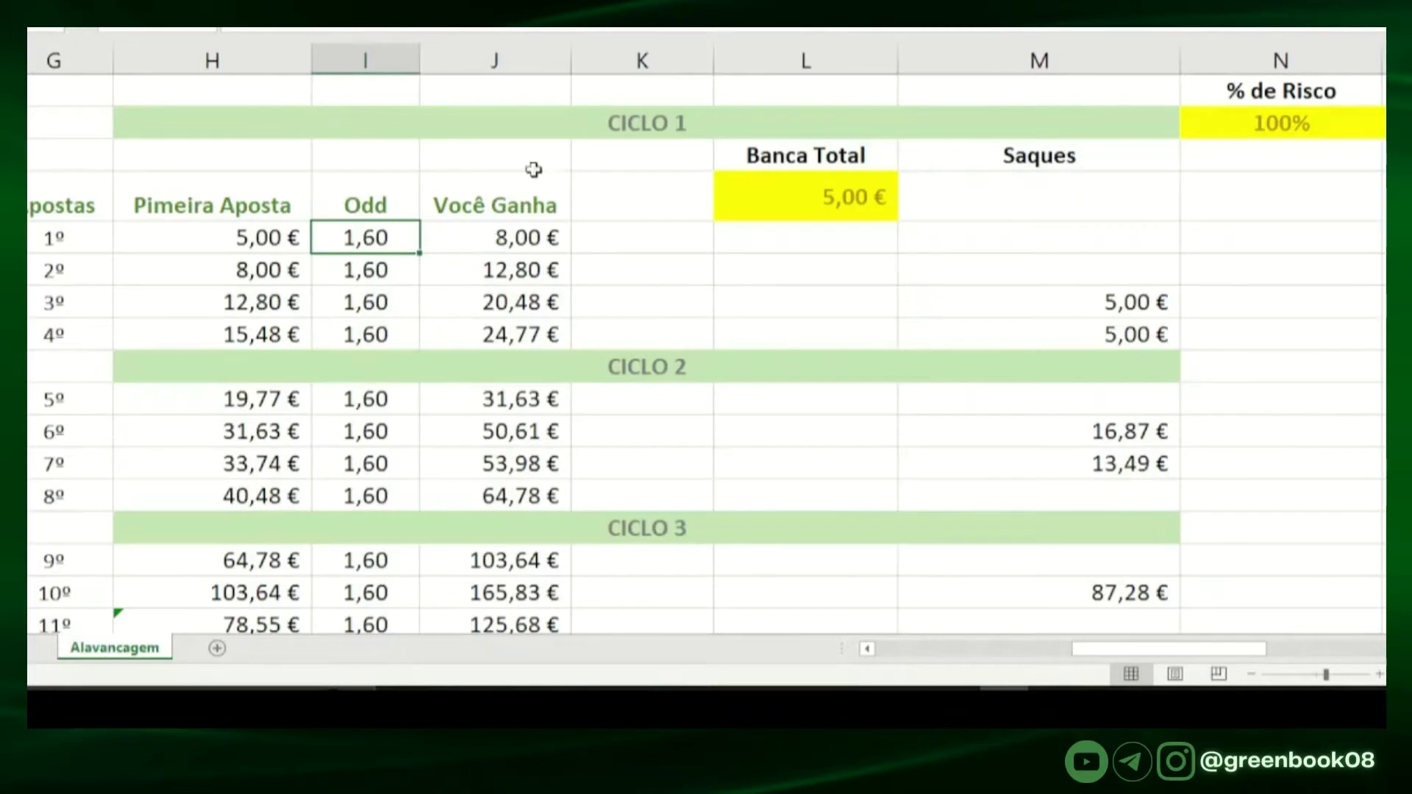
{"action": "scroll", "coordinate": [486, 294], "scroll_direction": "down", "scroll_amount": 1}
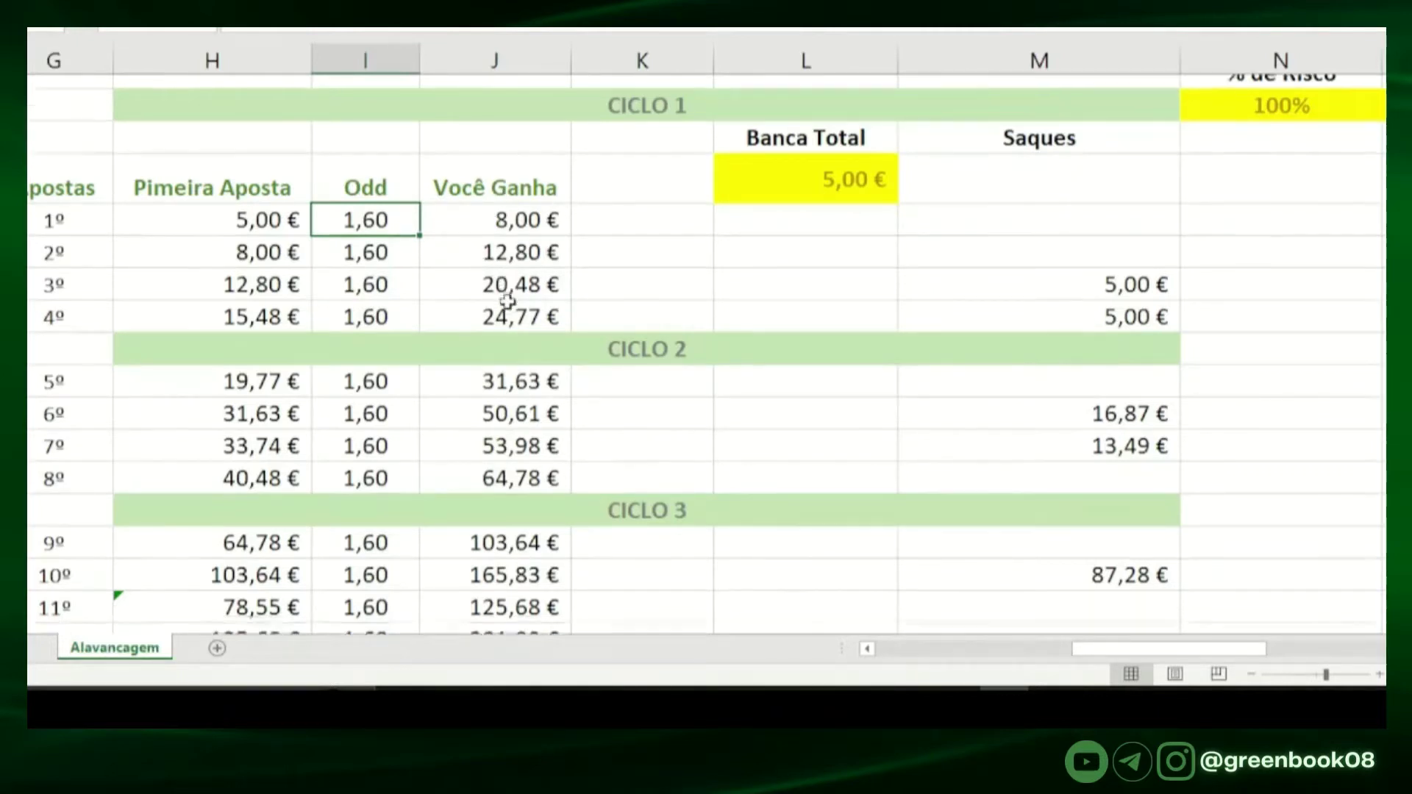
{"action": "scroll", "coordinate": [472, 314], "scroll_direction": "up", "scroll_amount": 1}
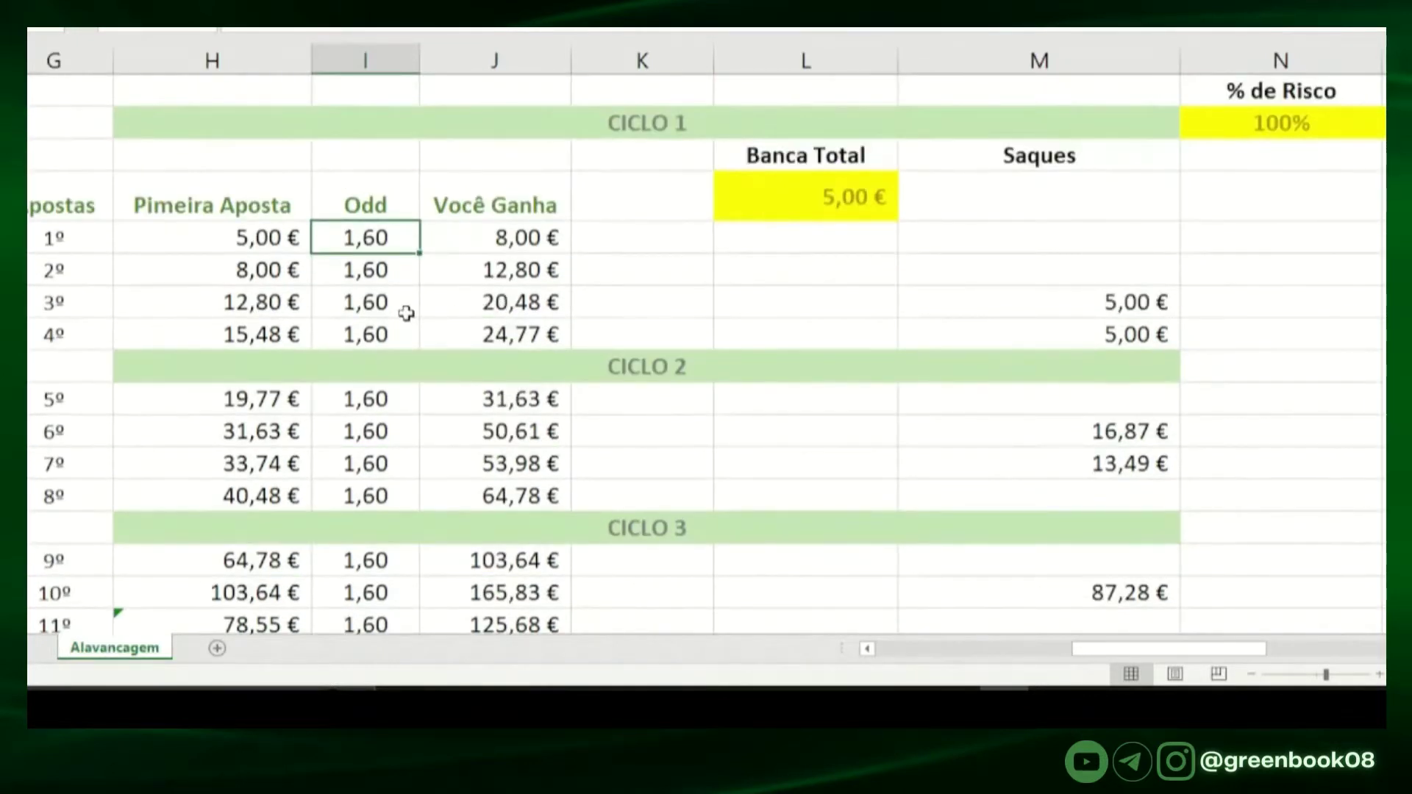
Step: Trace the stake, odd and winnings of the first three bets in Ciclo 1, cell by cell
{"action": "left_click", "coordinate": [249, 240]}
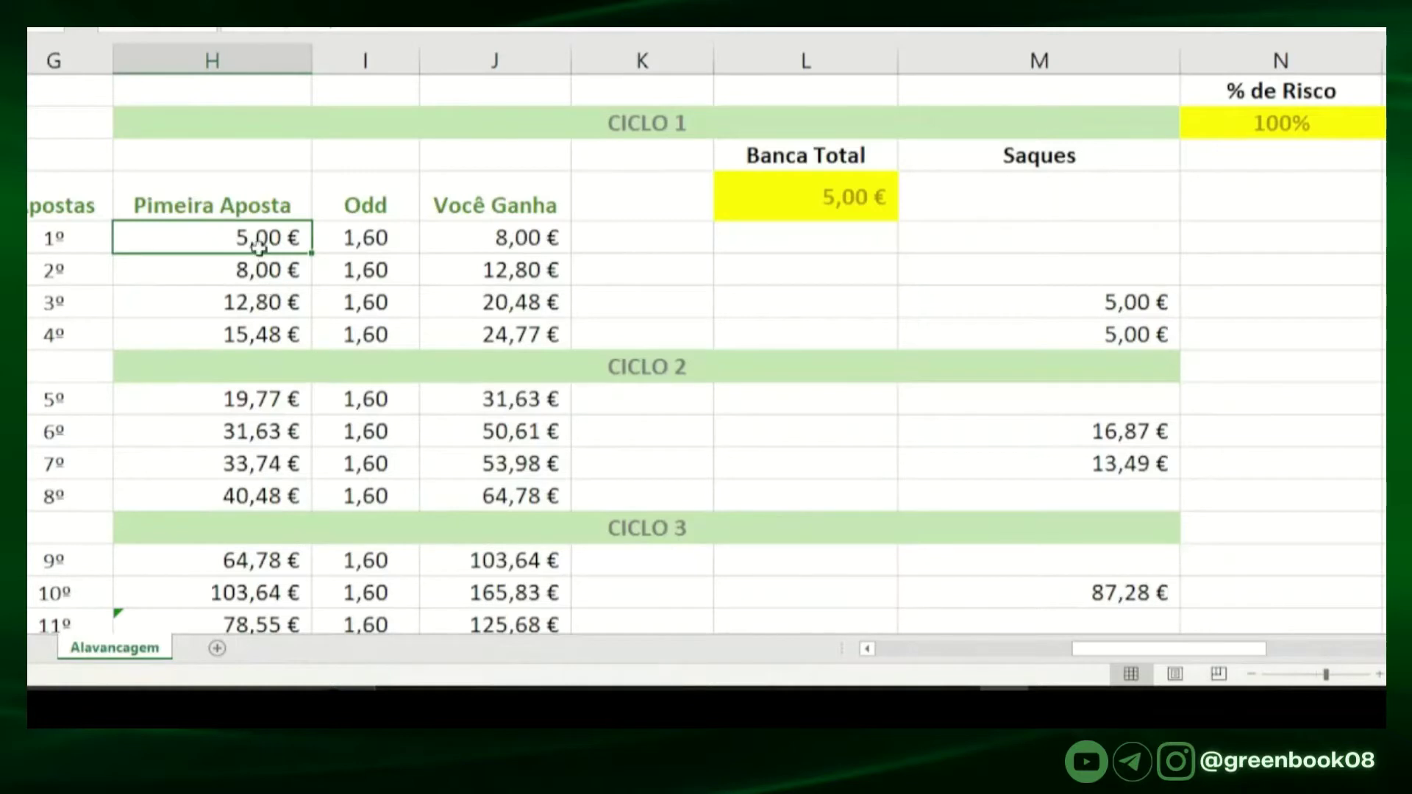
{"action": "left_click", "coordinate": [367, 238]}
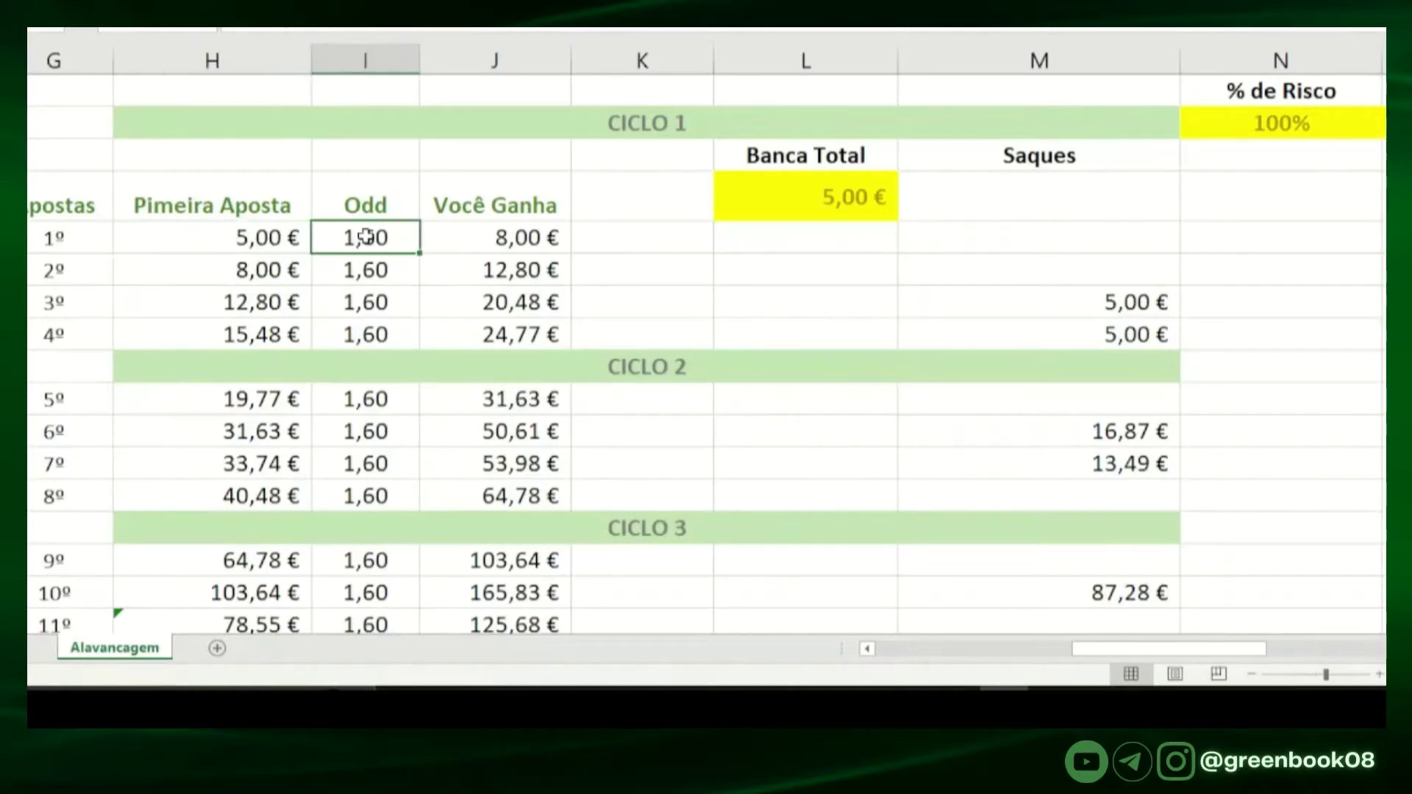
{"action": "left_click", "coordinate": [515, 242]}
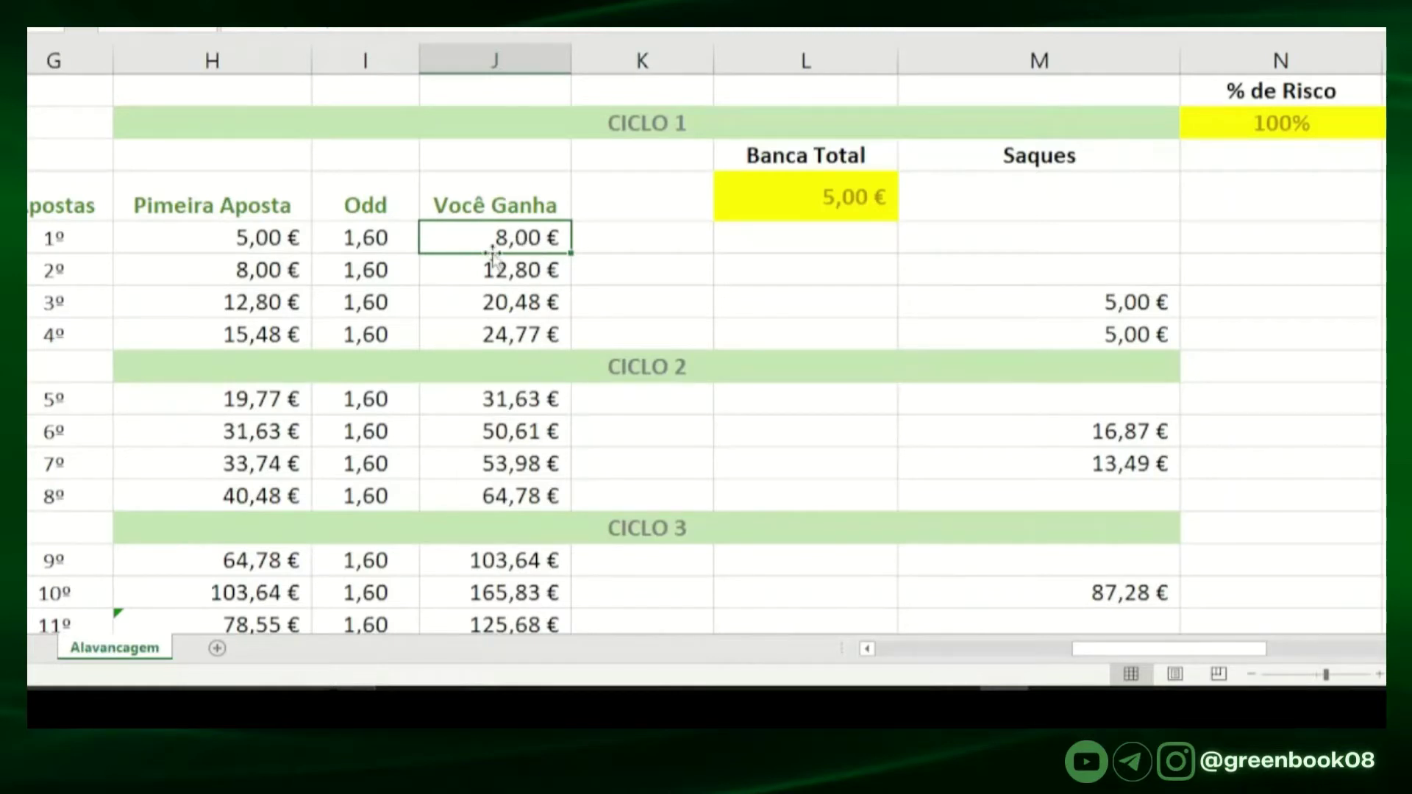
{"action": "left_click", "coordinate": [275, 275]}
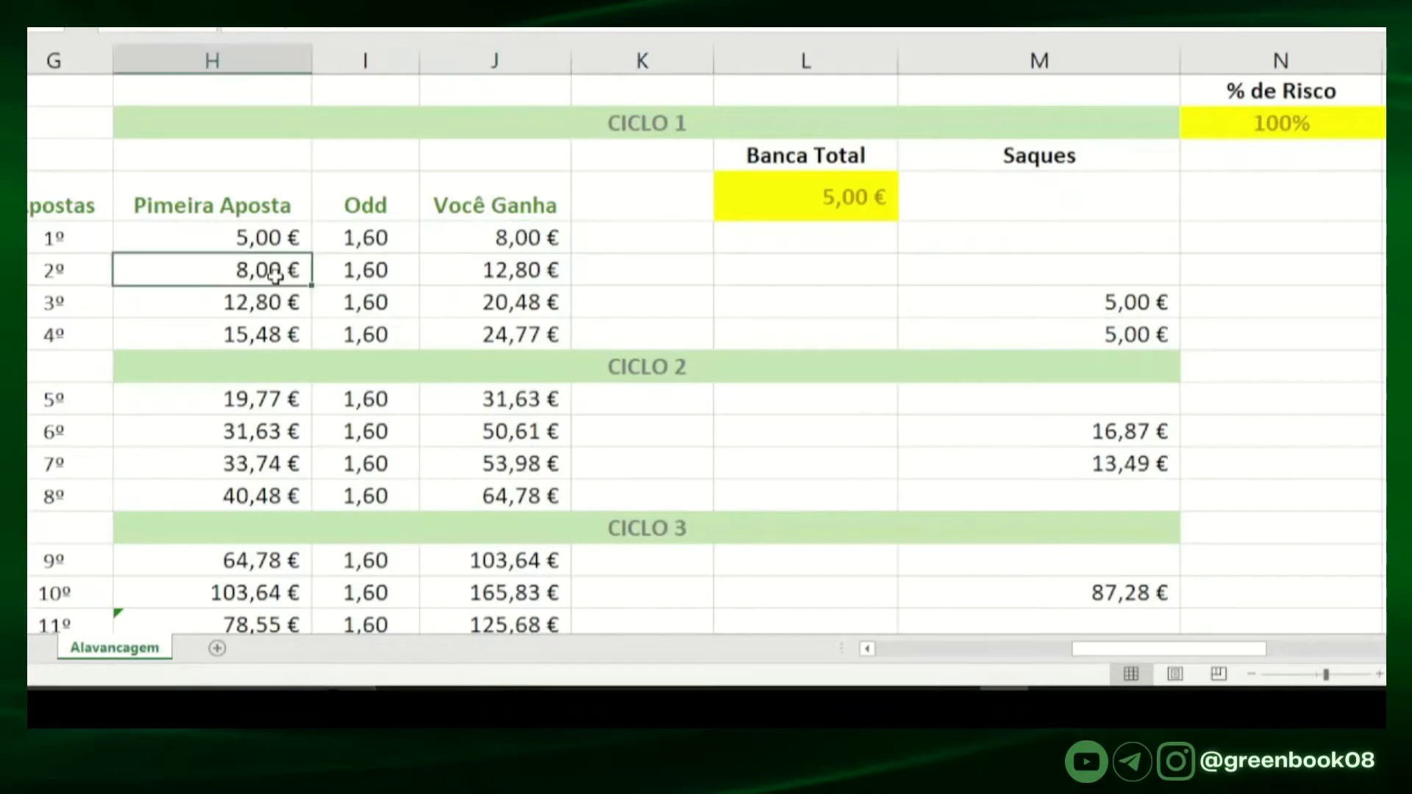
{"action": "left_click", "coordinate": [349, 273]}
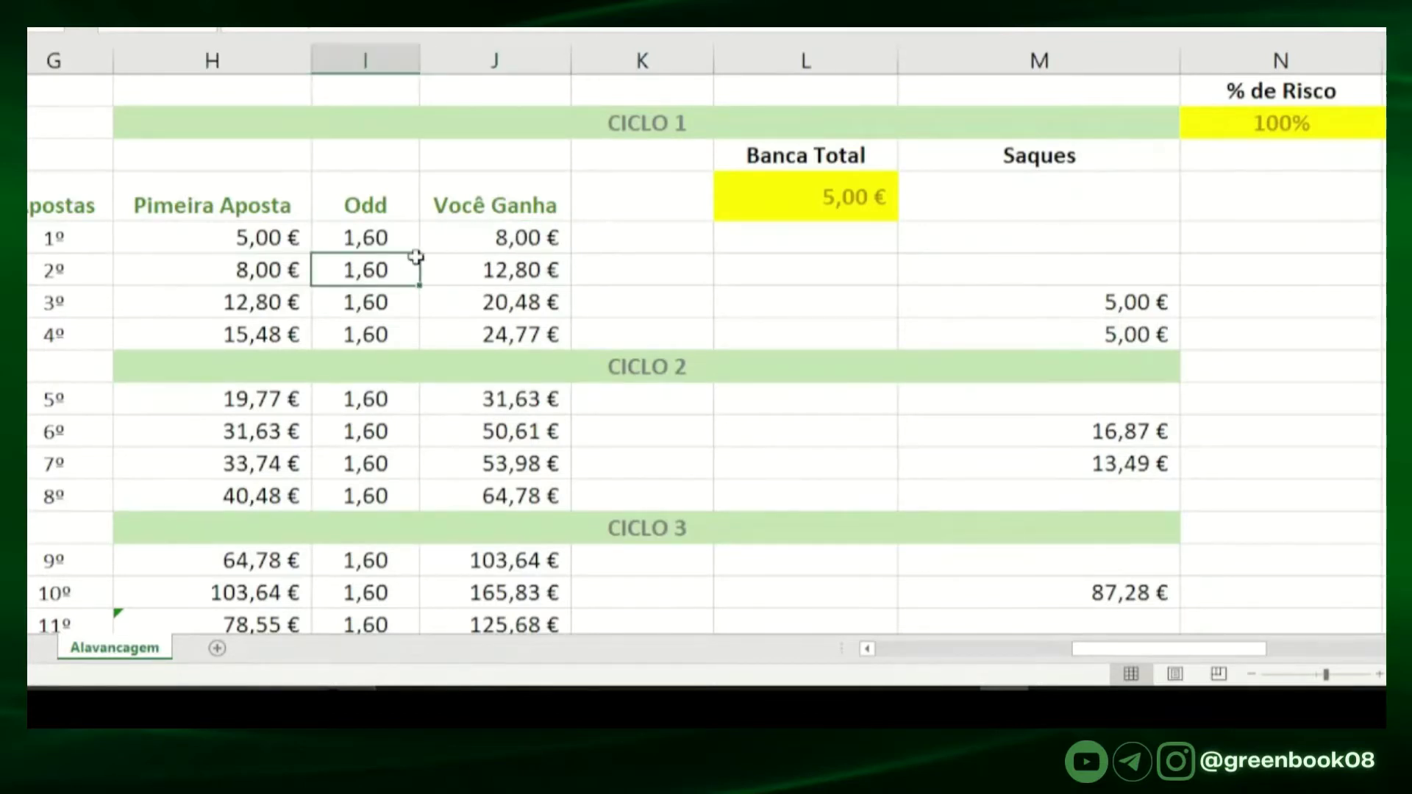
{"action": "left_click", "coordinate": [518, 271]}
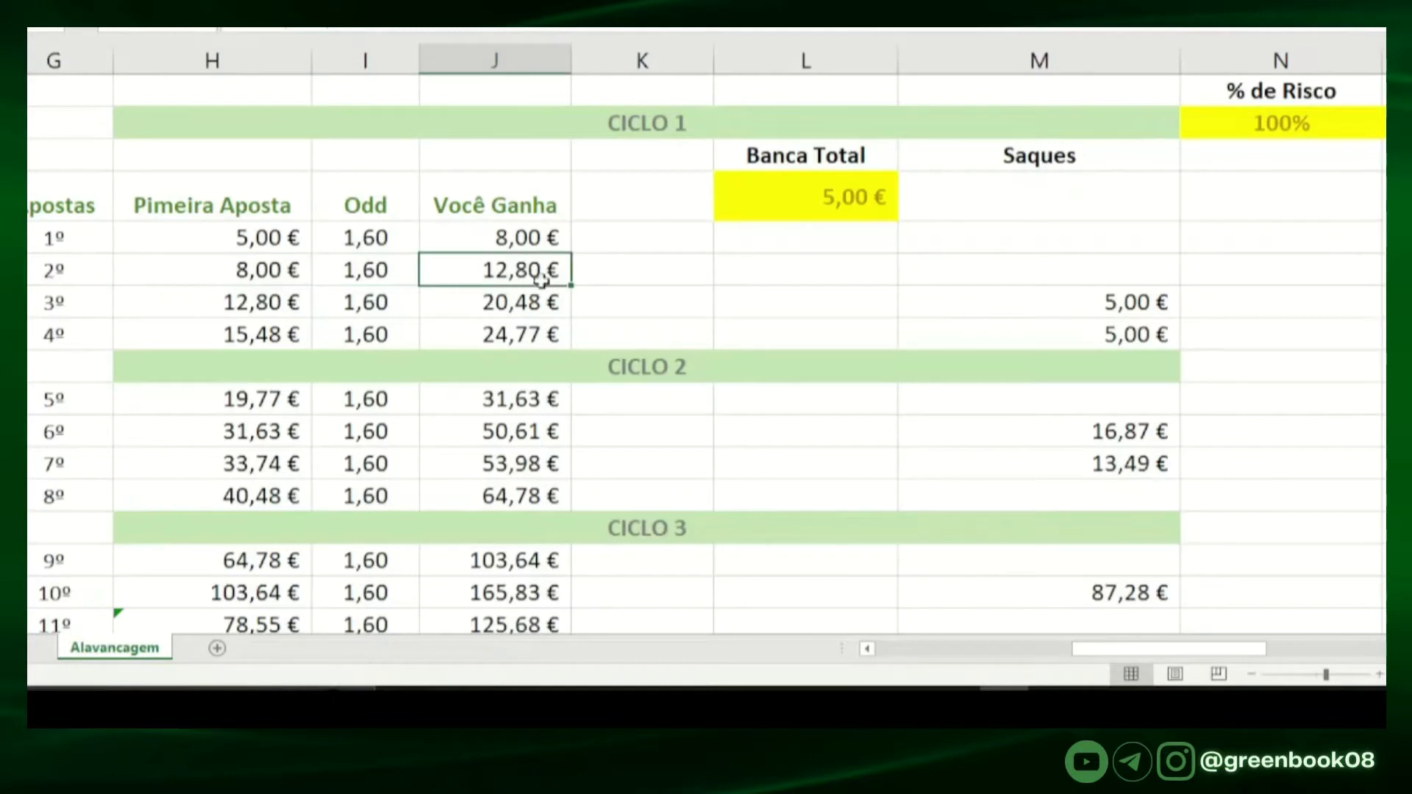
{"action": "left_click", "coordinate": [232, 300]}
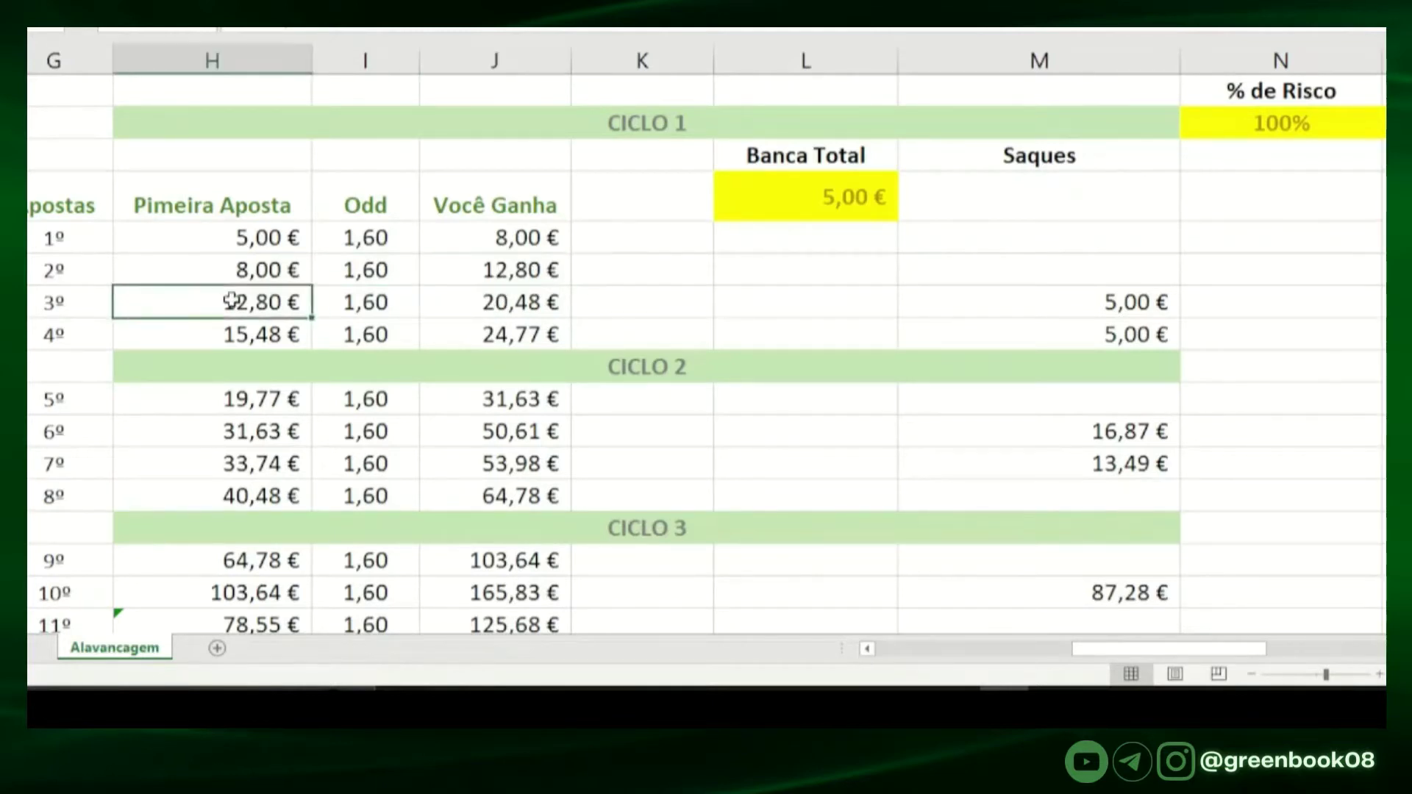
{"action": "left_click", "coordinate": [368, 301]}
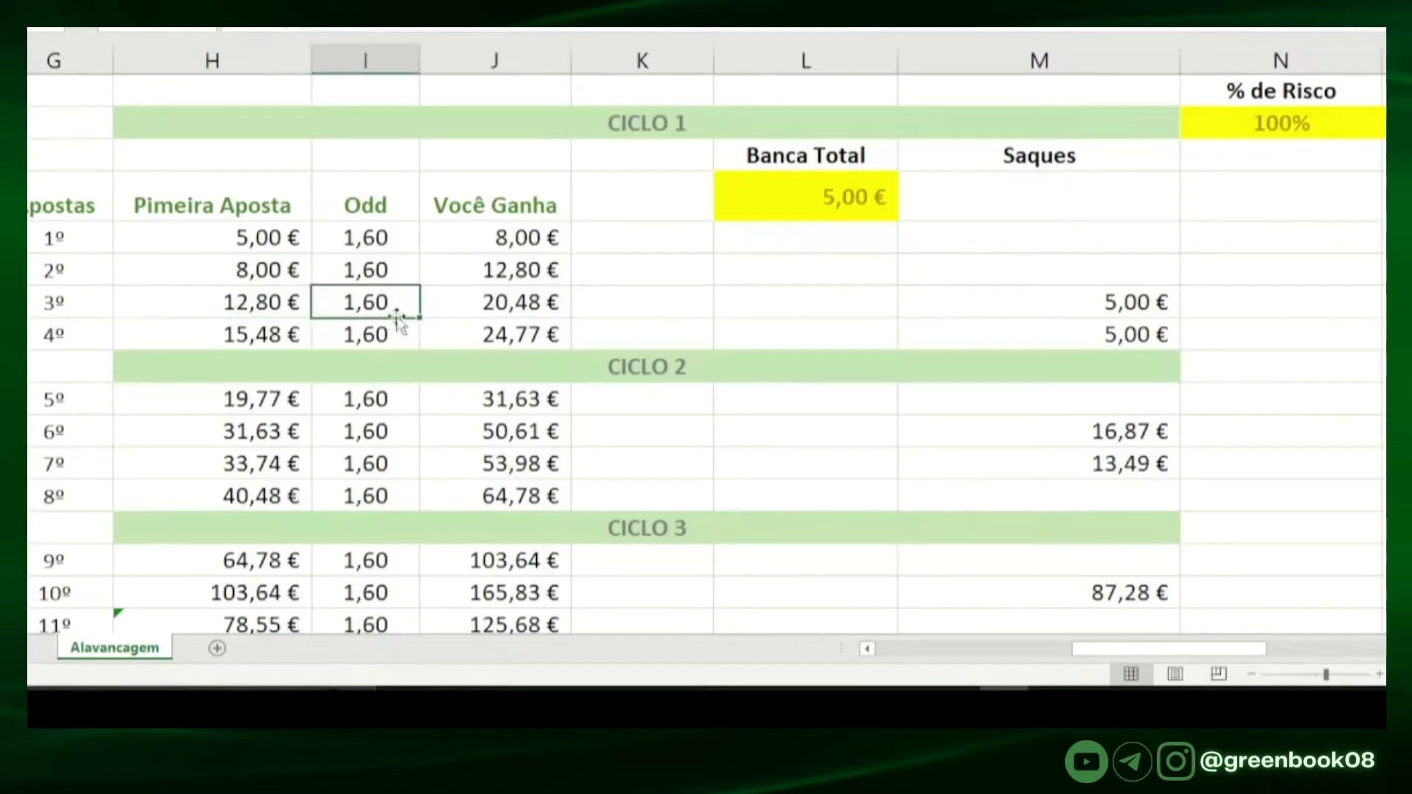
{"action": "left_click", "coordinate": [536, 305]}
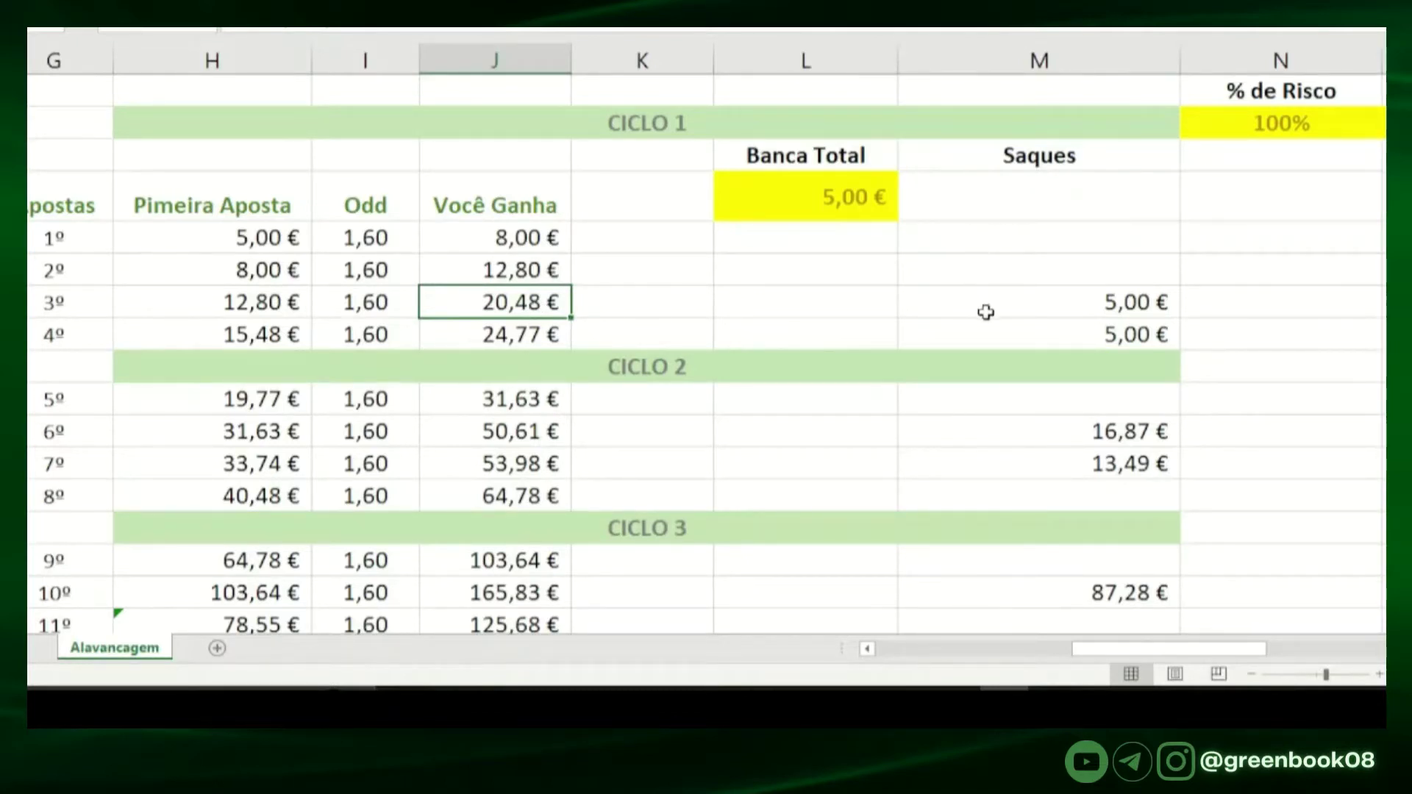
Step: Examine the withdrawals in the Saques column for Ciclo 1 and Ciclo 2, plus the winnings of the eighth bet
{"action": "scroll", "coordinate": [930, 324], "scroll_direction": "down", "scroll_amount": 2}
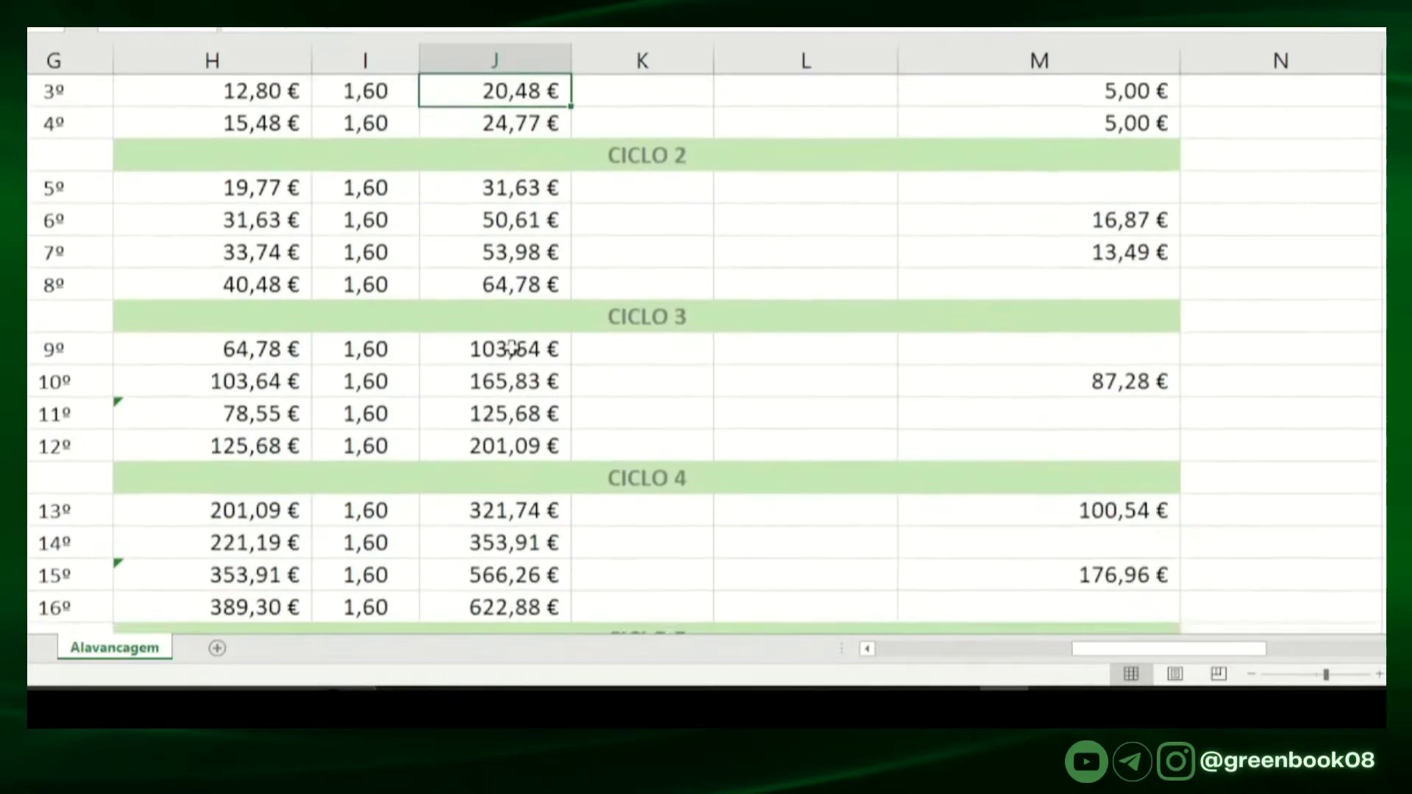
{"action": "left_click", "coordinate": [1005, 257]}
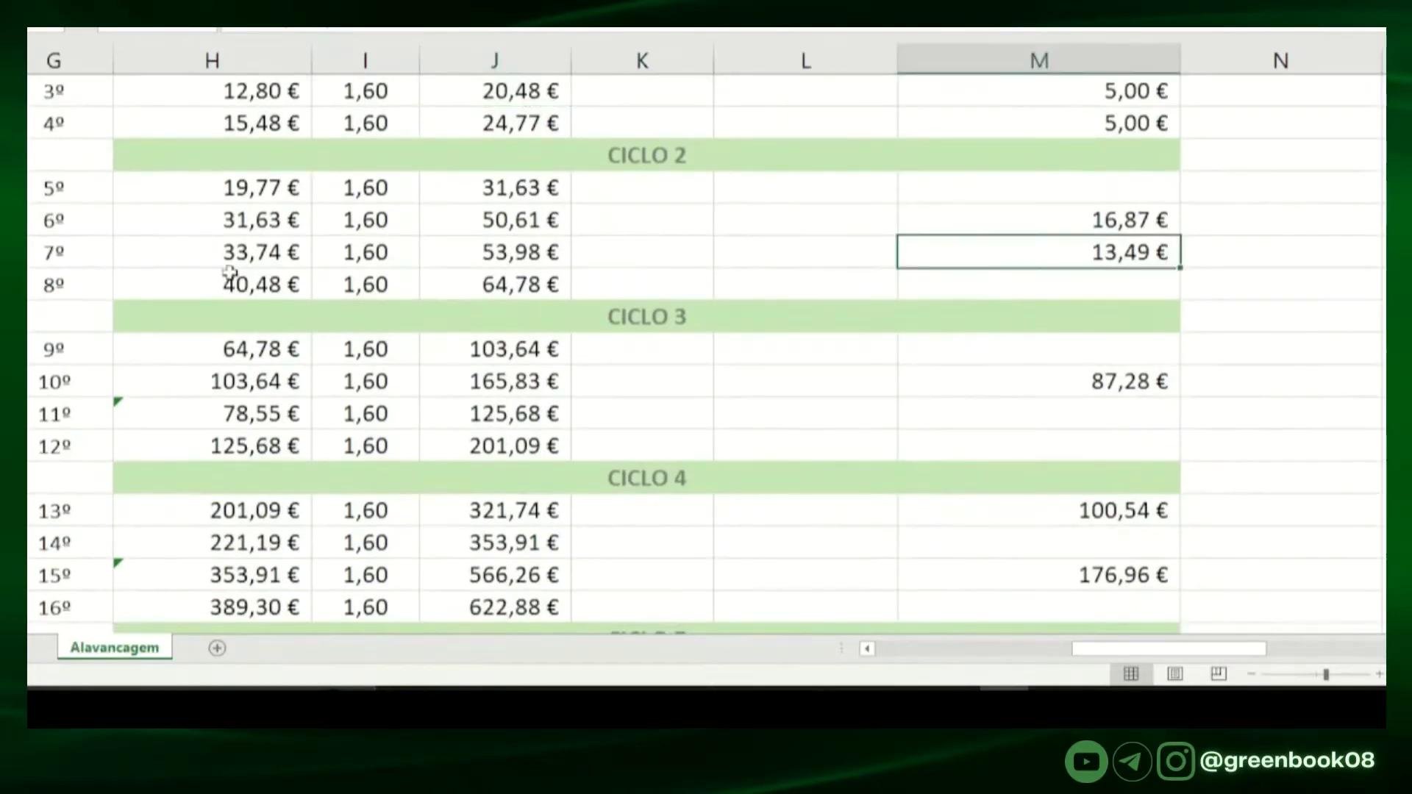
{"action": "scroll", "coordinate": [230, 277], "scroll_direction": "up", "scroll_amount": 1}
{"action": "left_click", "coordinate": [508, 404]}
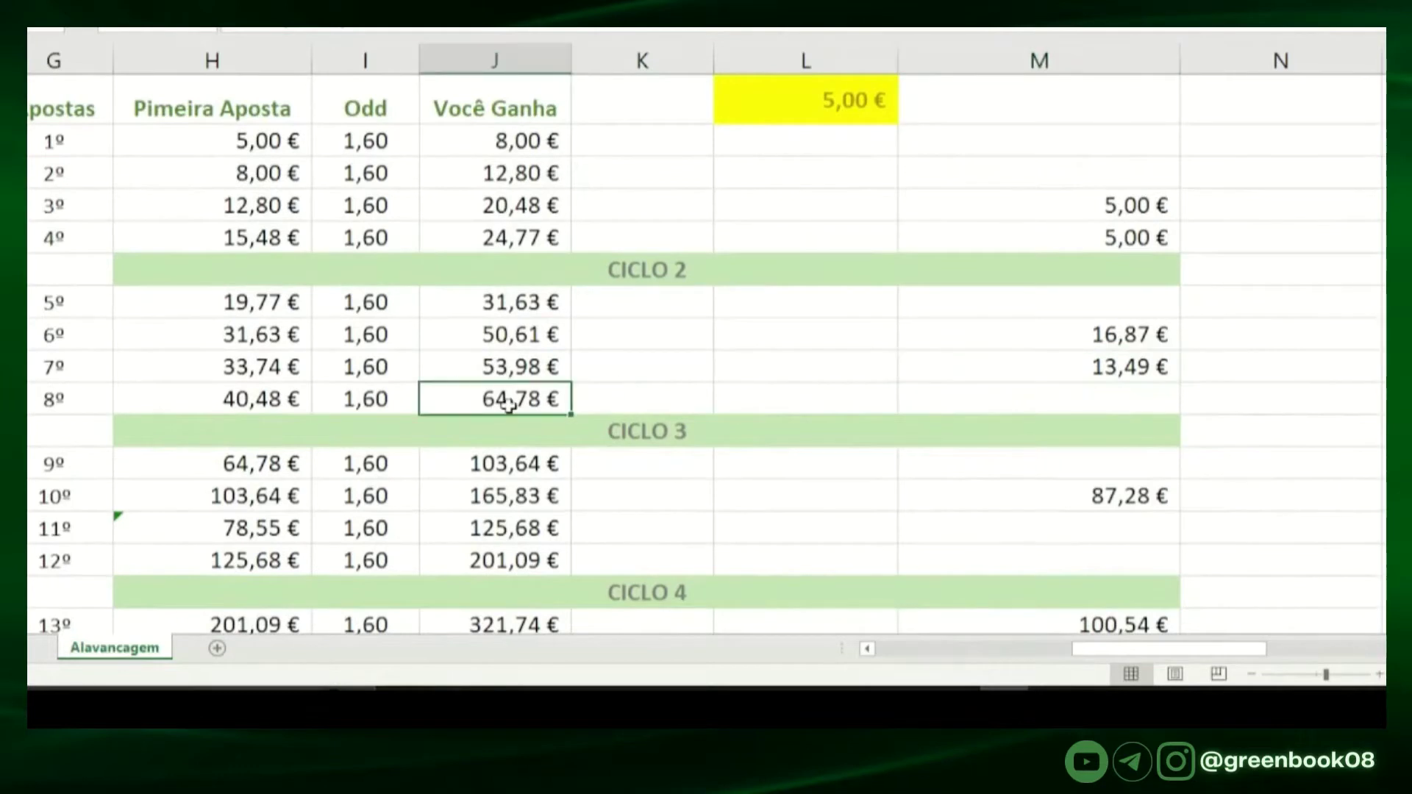
{"action": "scroll", "coordinate": [604, 453], "scroll_direction": "up", "scroll_amount": 1}
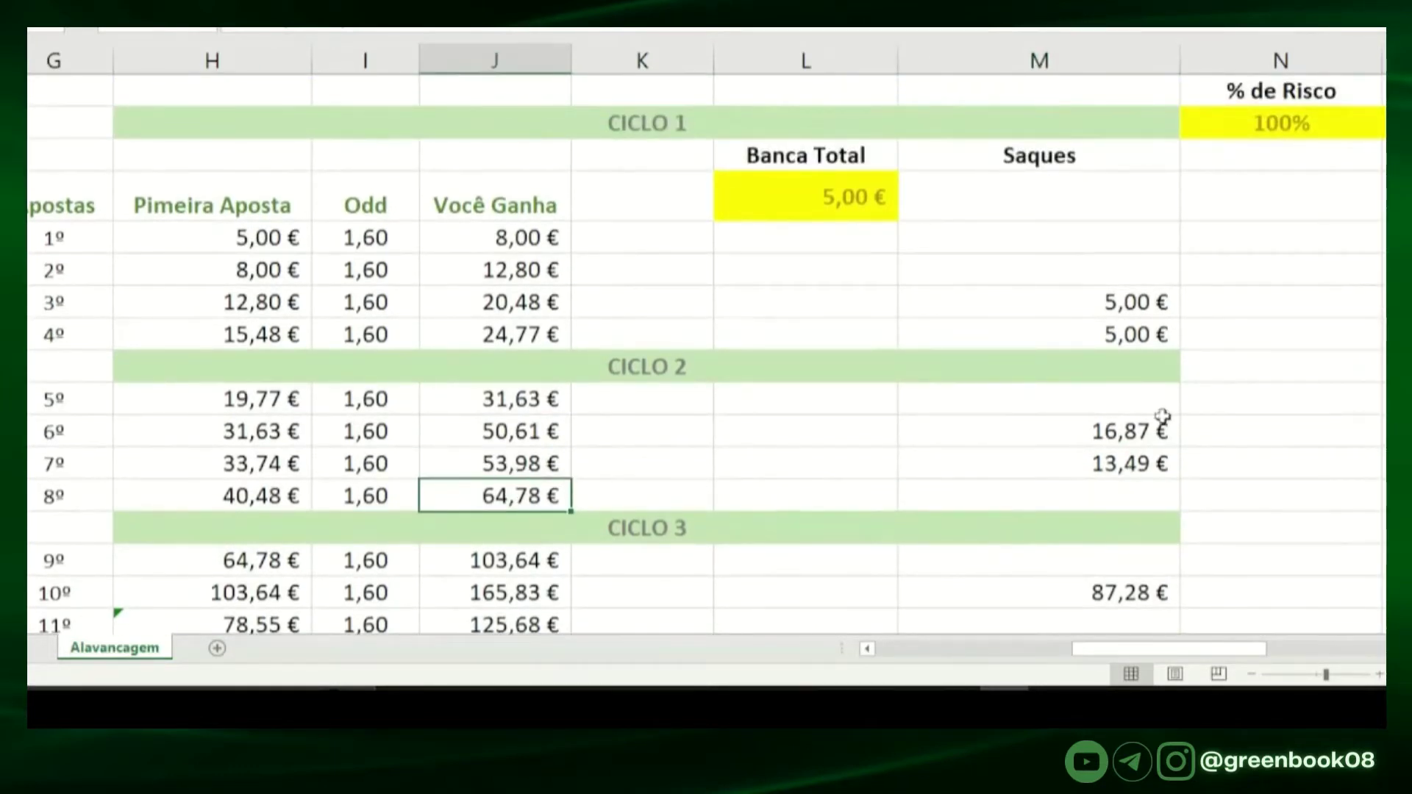
{"action": "left_click", "coordinate": [1132, 335]}
{"action": "left_click", "coordinate": [1119, 303]}
{"action": "left_click", "coordinate": [1125, 333]}
{"action": "left_click", "coordinate": [1135, 433]}
{"action": "left_click", "coordinate": [1136, 452]}
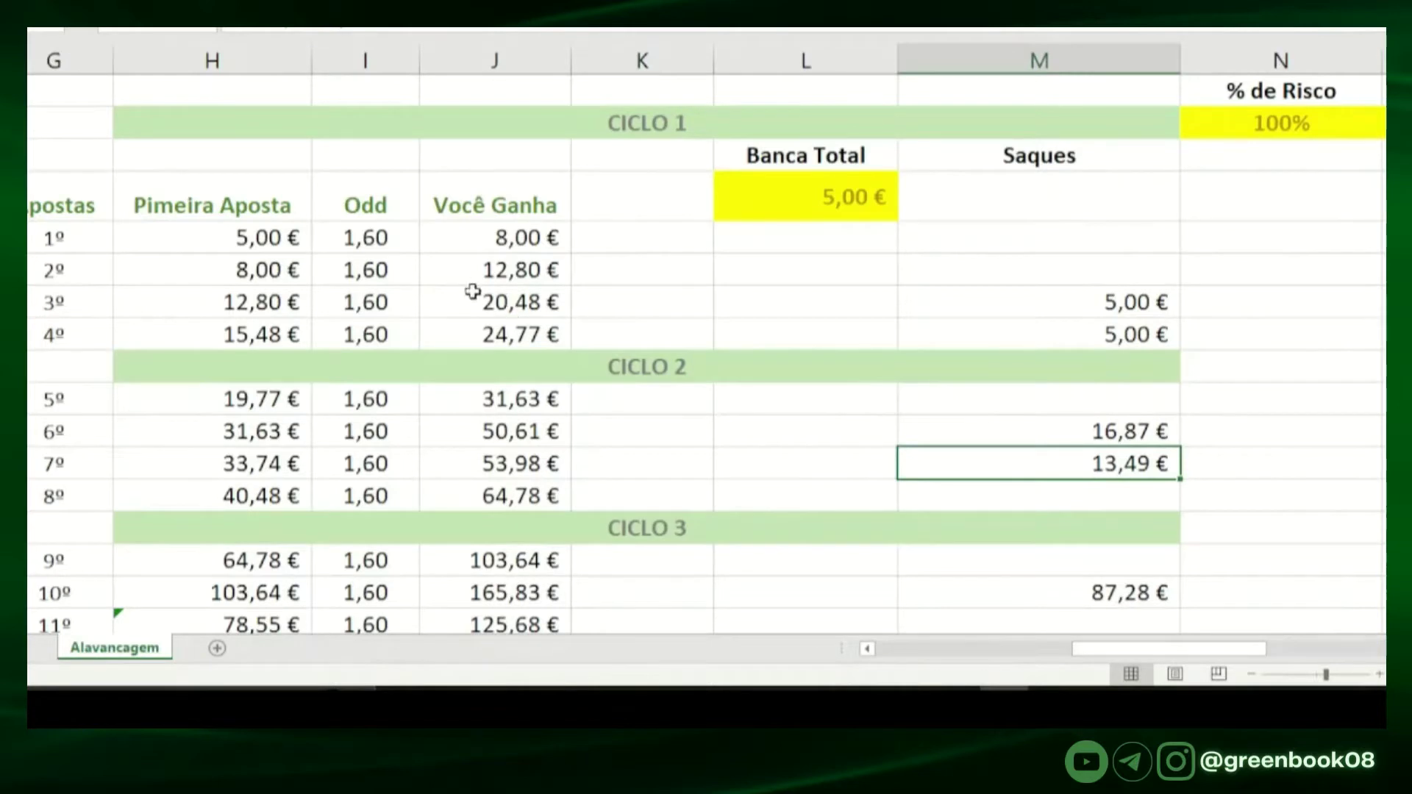
Step: Inspect the formula behind the second bet's stake, then check the first stake and the third bet's withdrawal
{"action": "left_click", "coordinate": [254, 239]}
{"action": "double_click", "coordinate": [266, 270]}
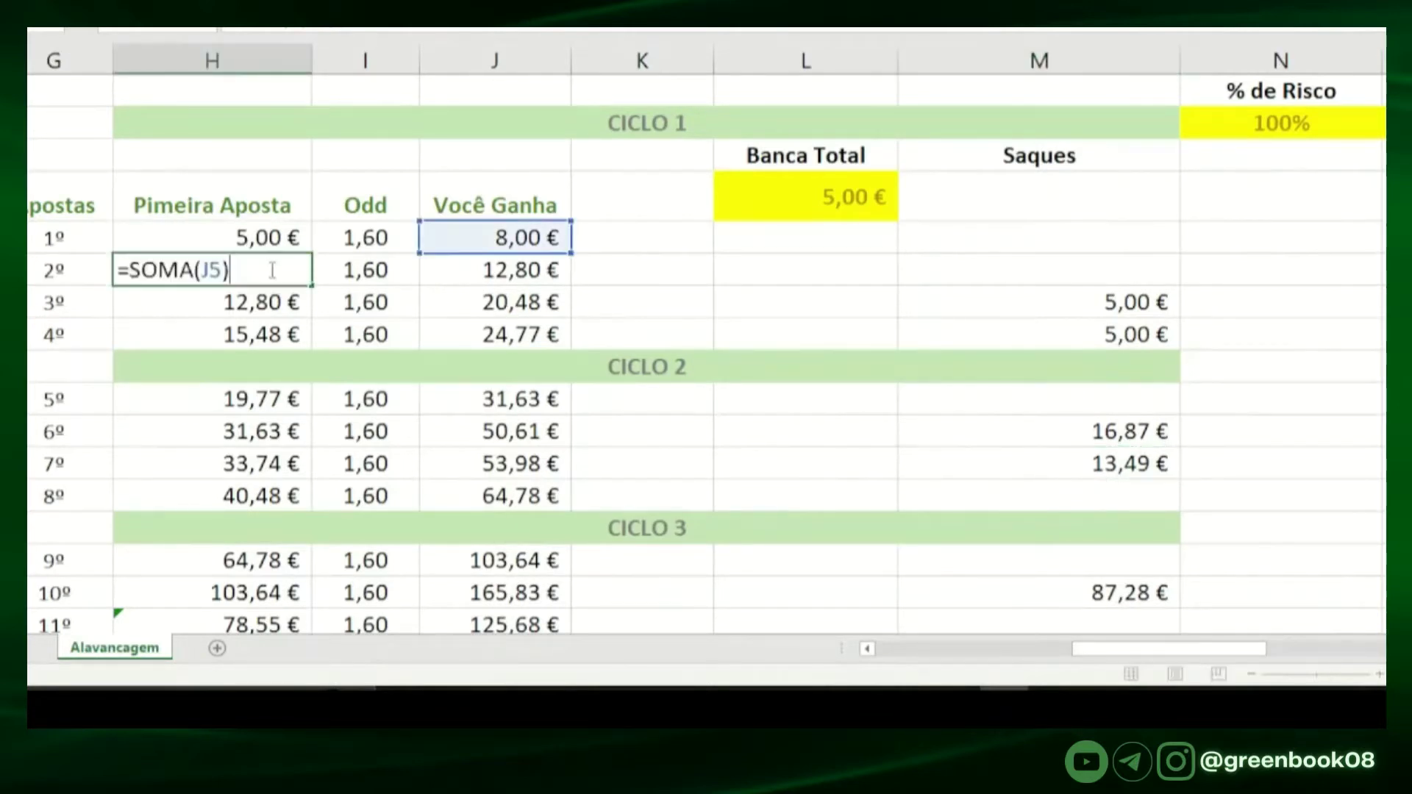
{"action": "left_click", "coordinate": [366, 274]}
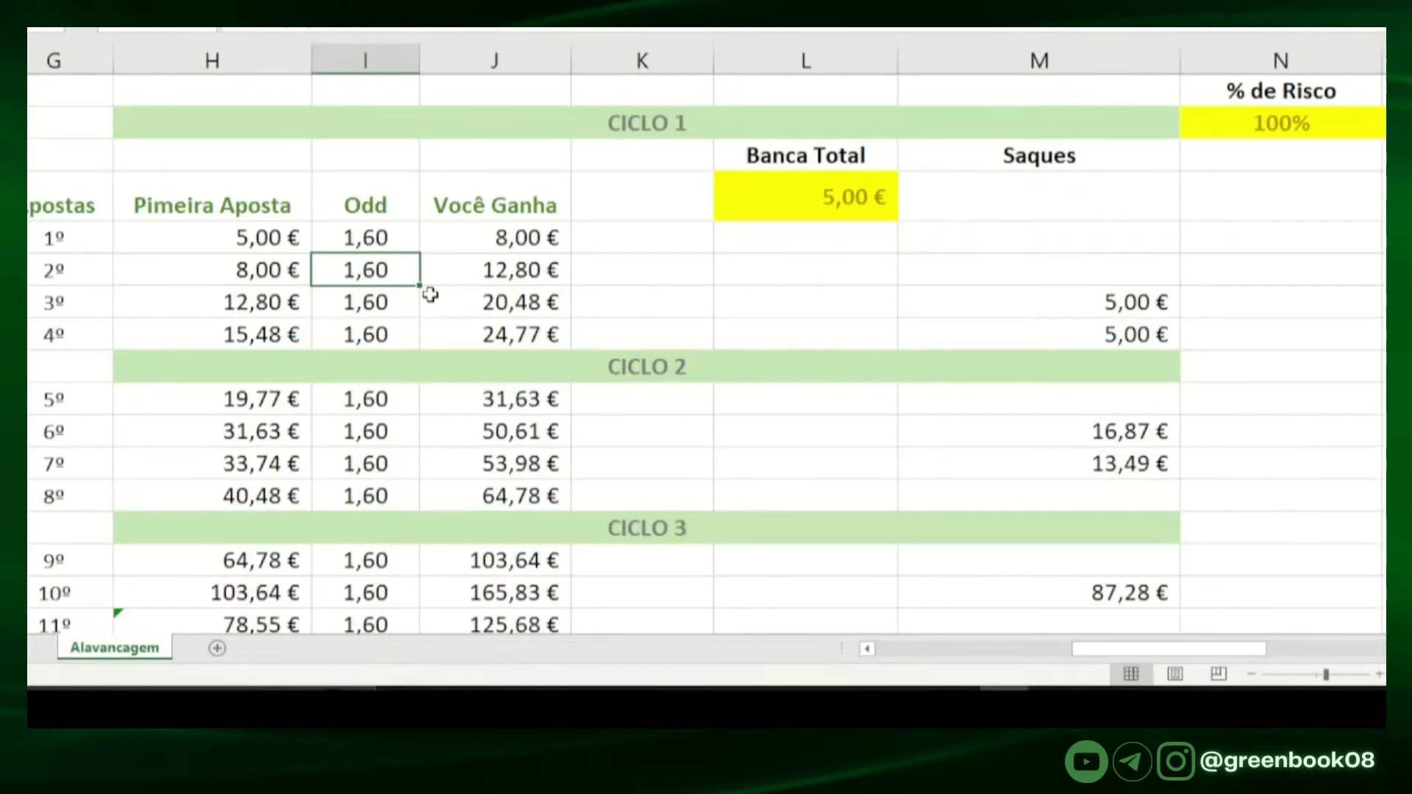
{"action": "left_click", "coordinate": [261, 237]}
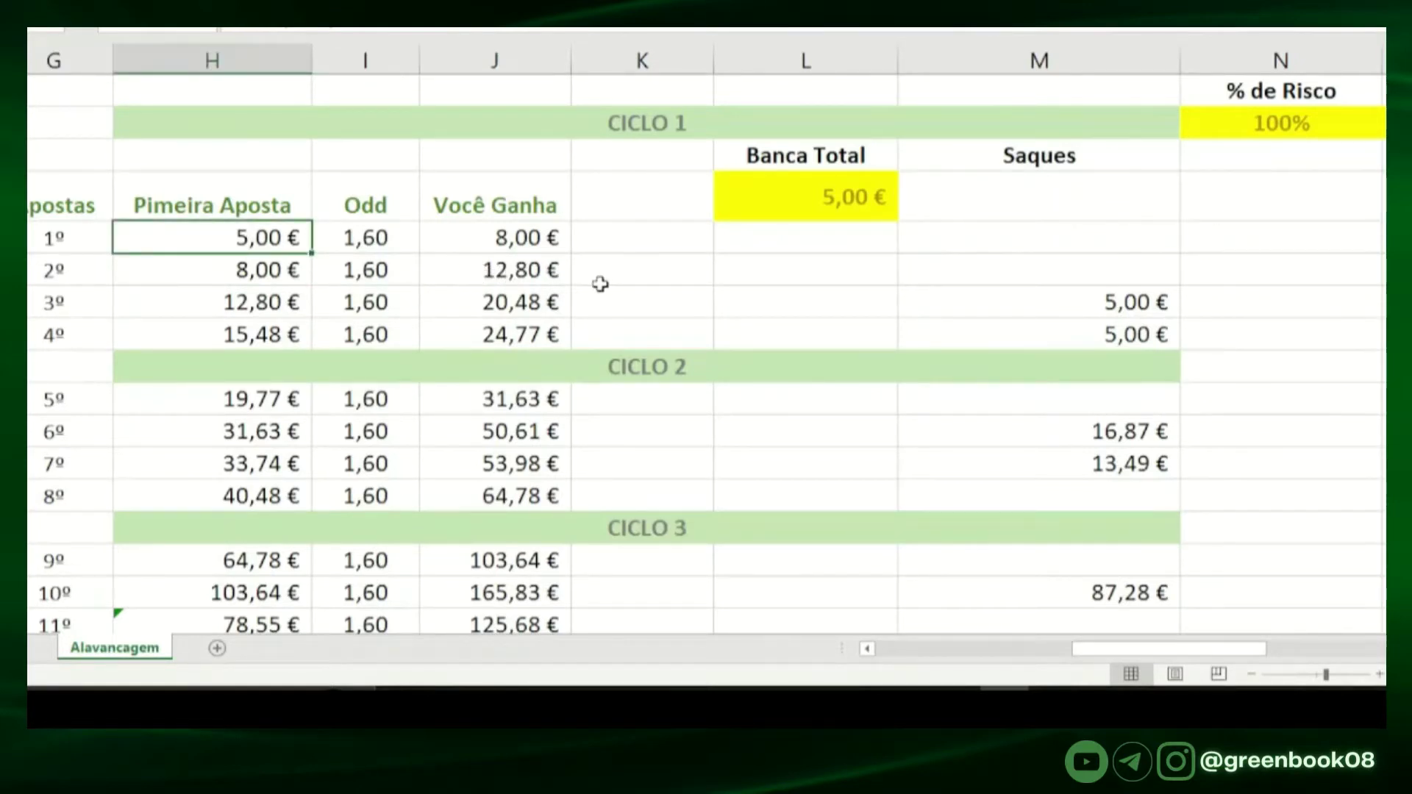
{"action": "left_click", "coordinate": [975, 300]}
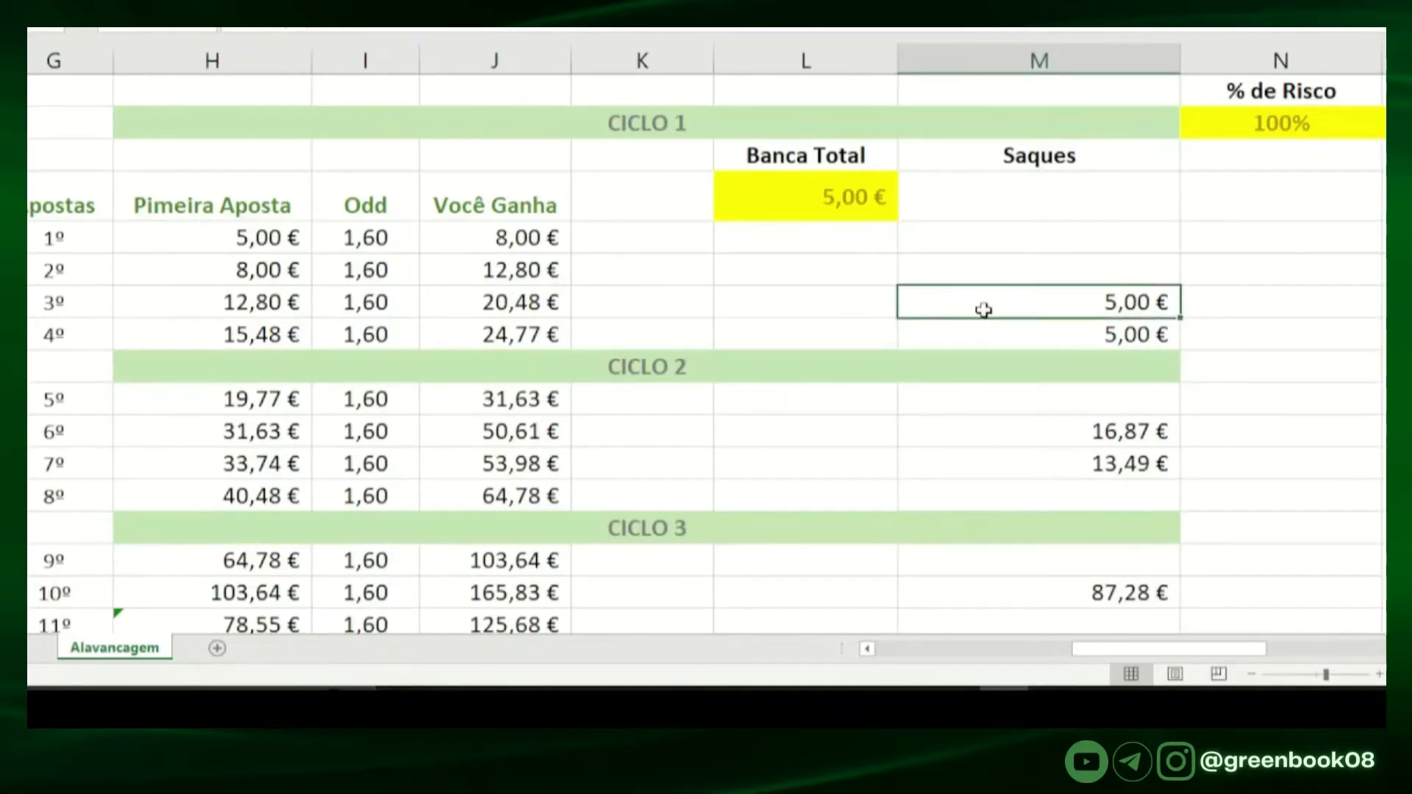
Step: Inspect the formula behind the first bet's stake and follow that row's winnings into the second bet
{"action": "double_click", "coordinate": [298, 236]}
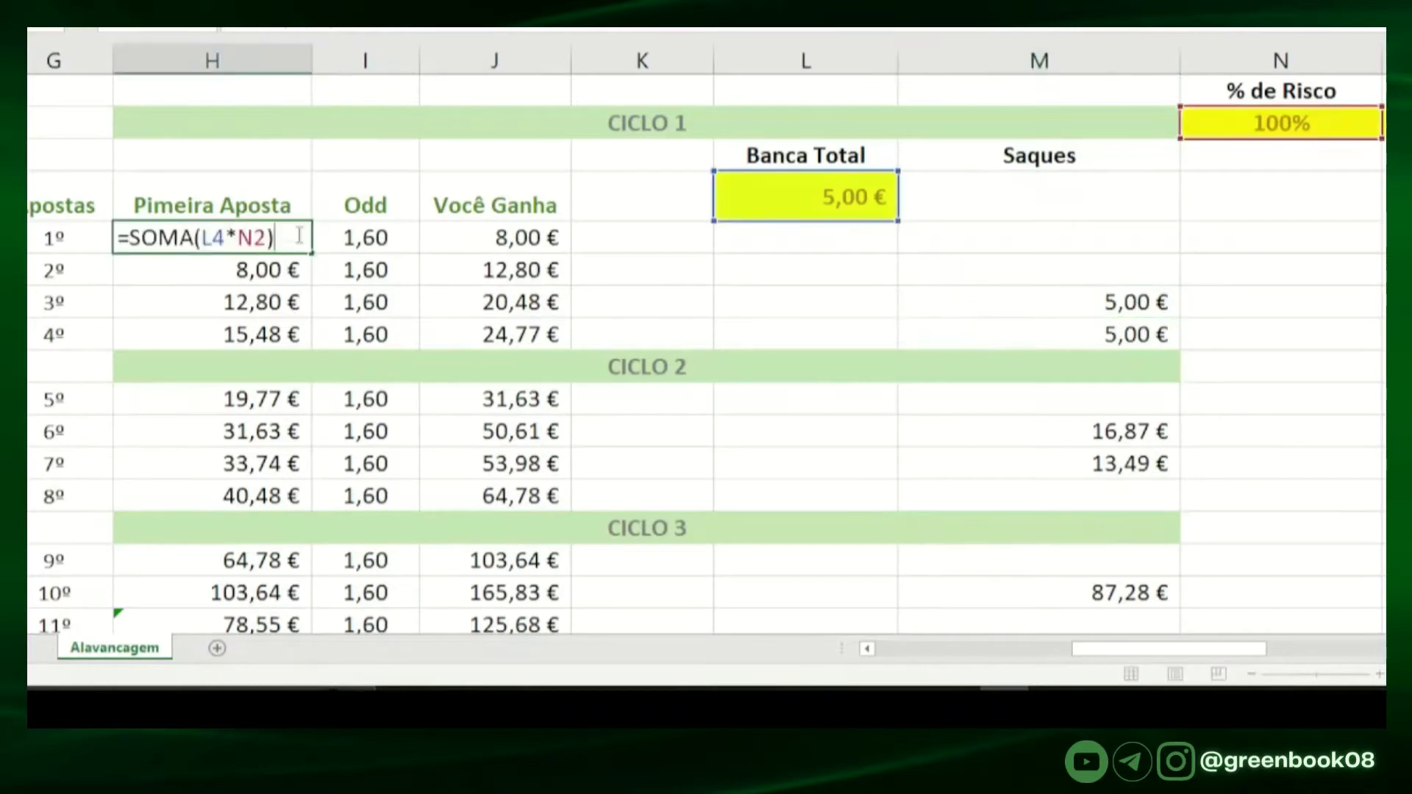
{"action": "left_click", "coordinate": [362, 242]}
{"action": "left_click", "coordinate": [485, 247]}
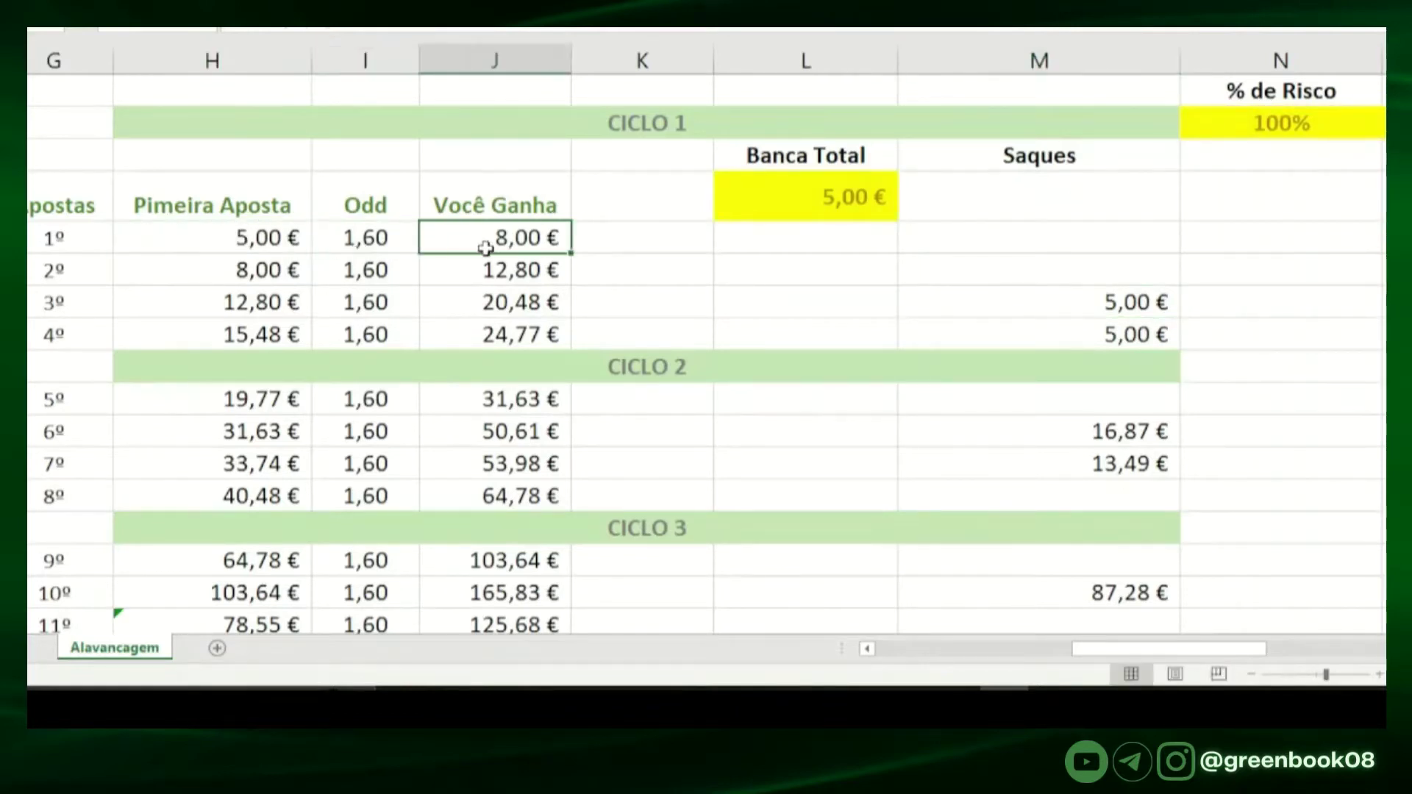
{"action": "left_click", "coordinate": [269, 276]}
{"action": "left_click", "coordinate": [364, 272]}
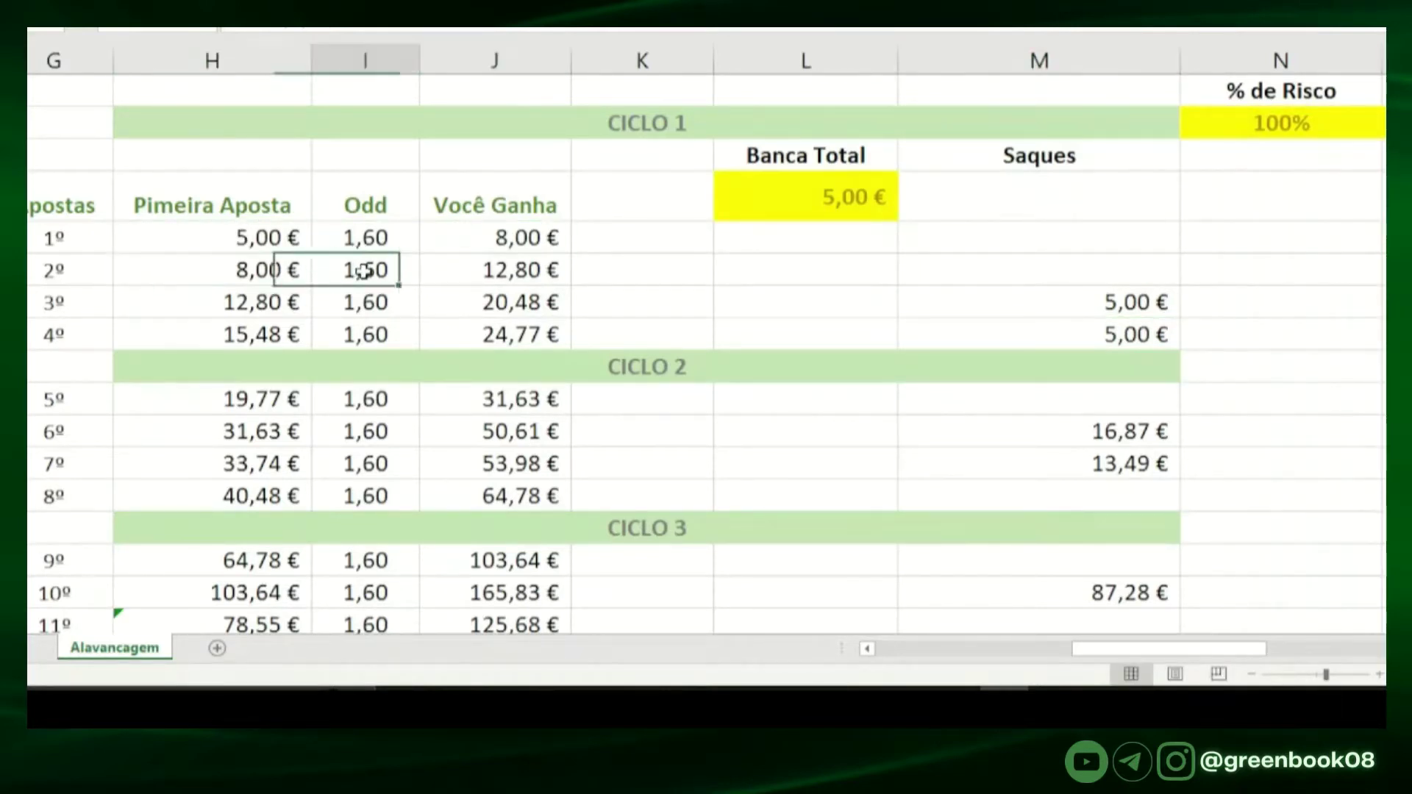
Step: Inspect the winnings formula of the second bet, leave it without changes and go to the third bet's stake
{"action": "double_click", "coordinate": [498, 270]}
{"action": "left_click", "coordinate": [659, 302]}
{"action": "left_click", "coordinate": [757, 298]}
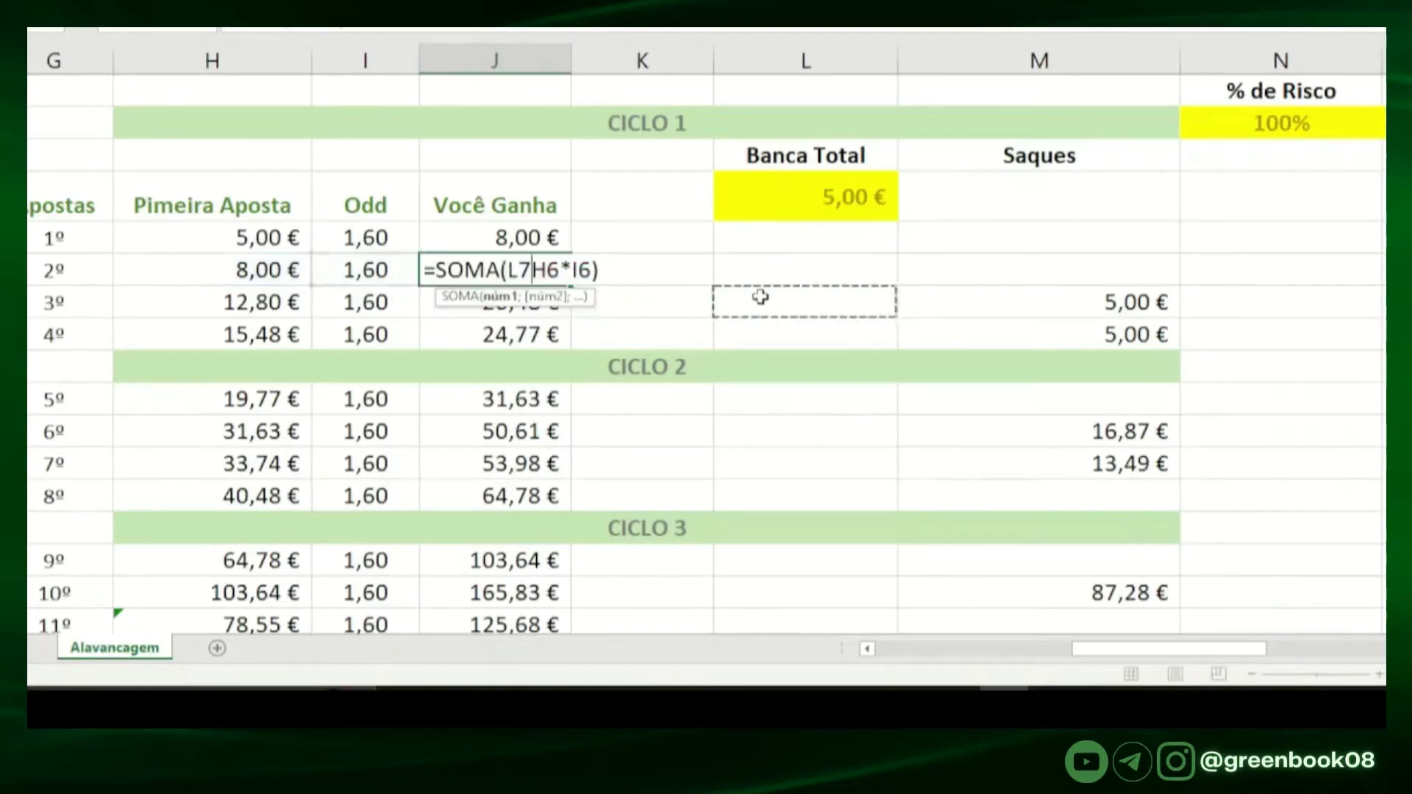
{"action": "key", "text": "Escape"}
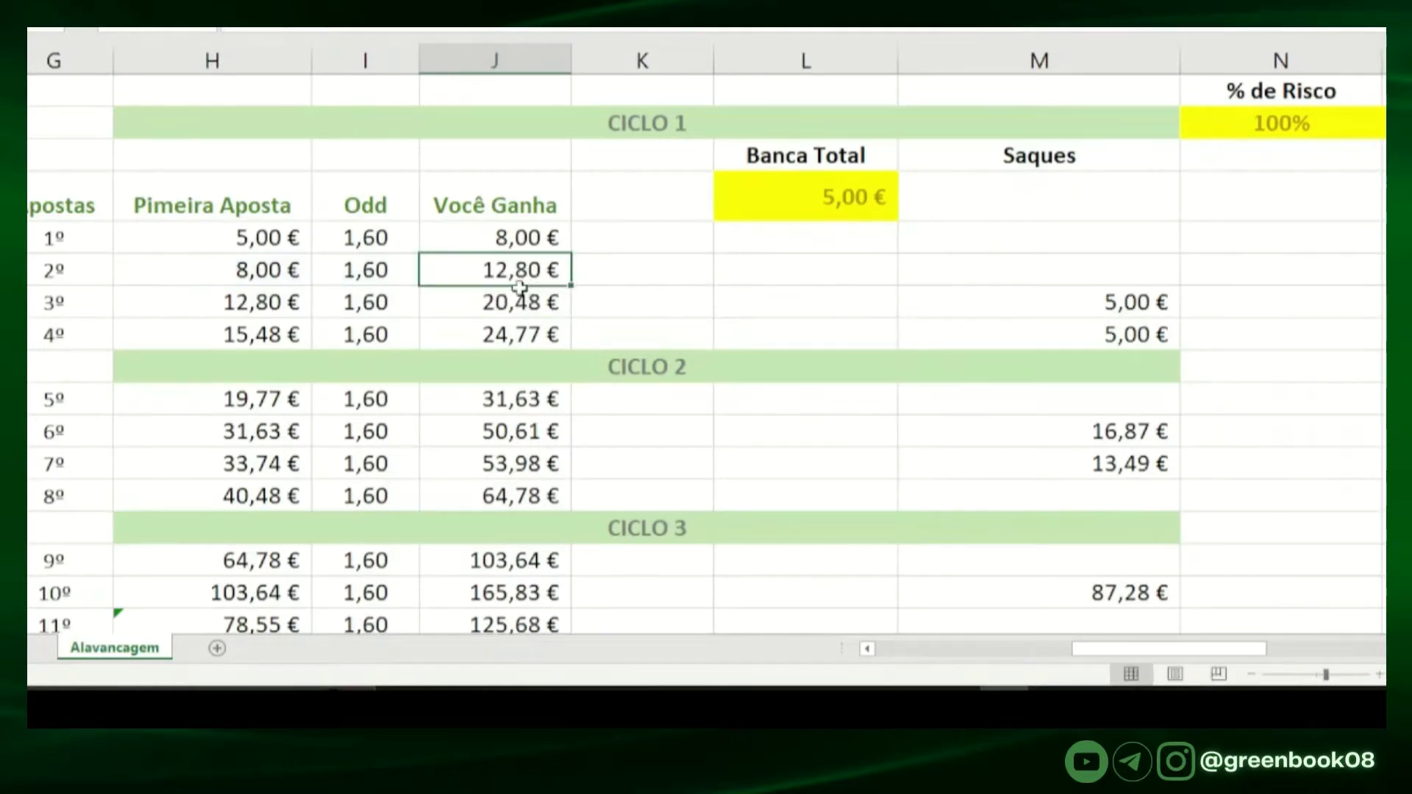
{"action": "left_click", "coordinate": [260, 300]}
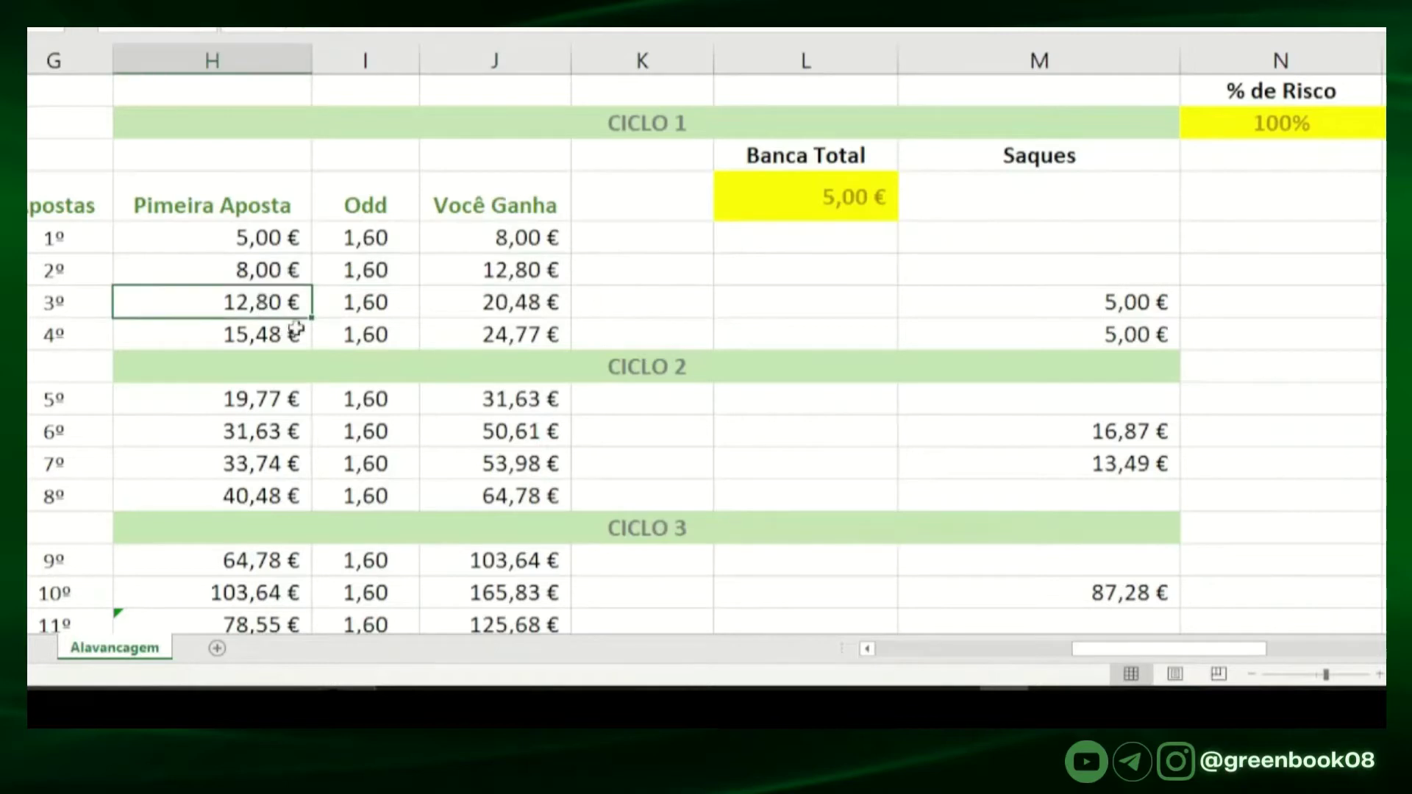
Step: Check the third bet's winnings and withdrawal, and inspect the formulas behind the fourth bet's stake and withdrawal without changing them
{"action": "left_click", "coordinate": [534, 308]}
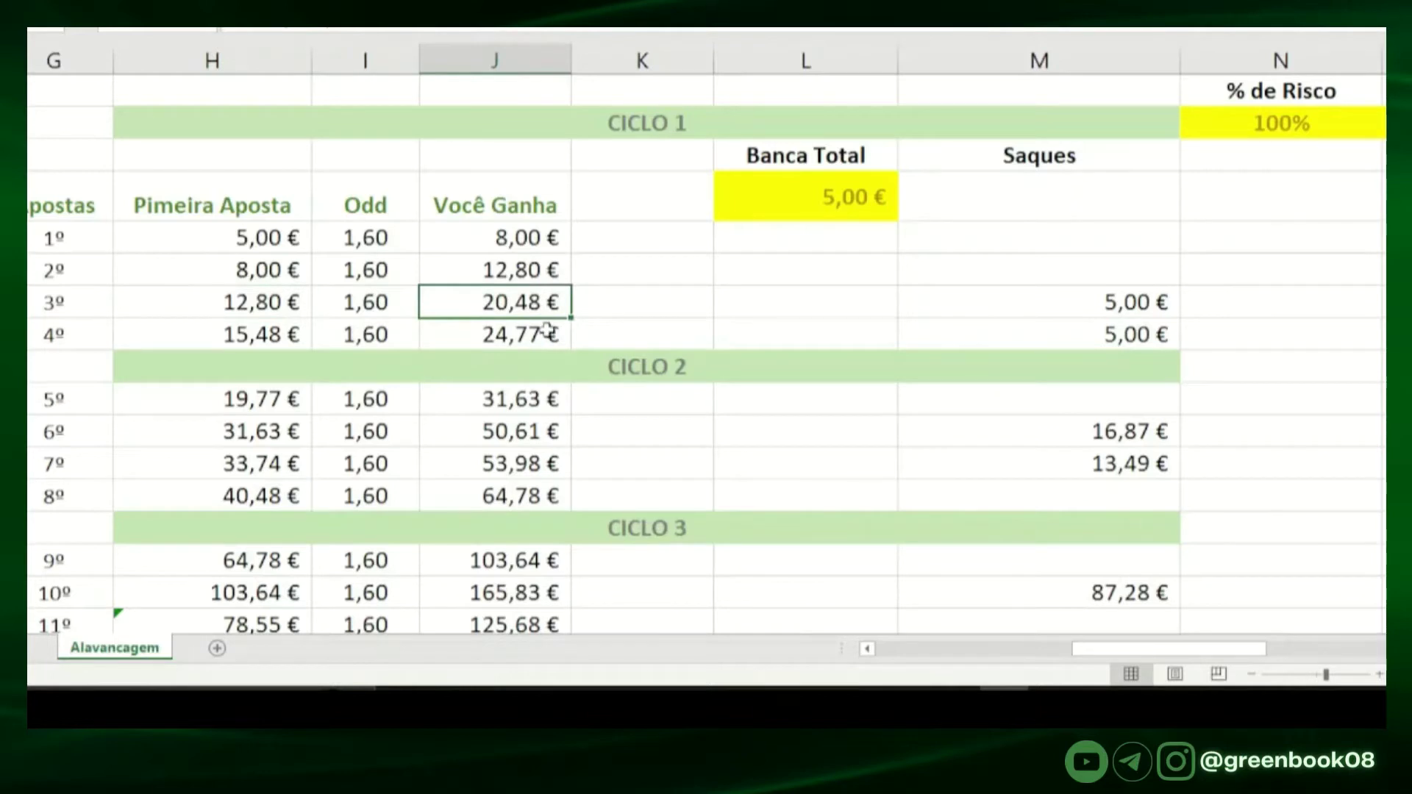
{"action": "left_click", "coordinate": [1118, 307]}
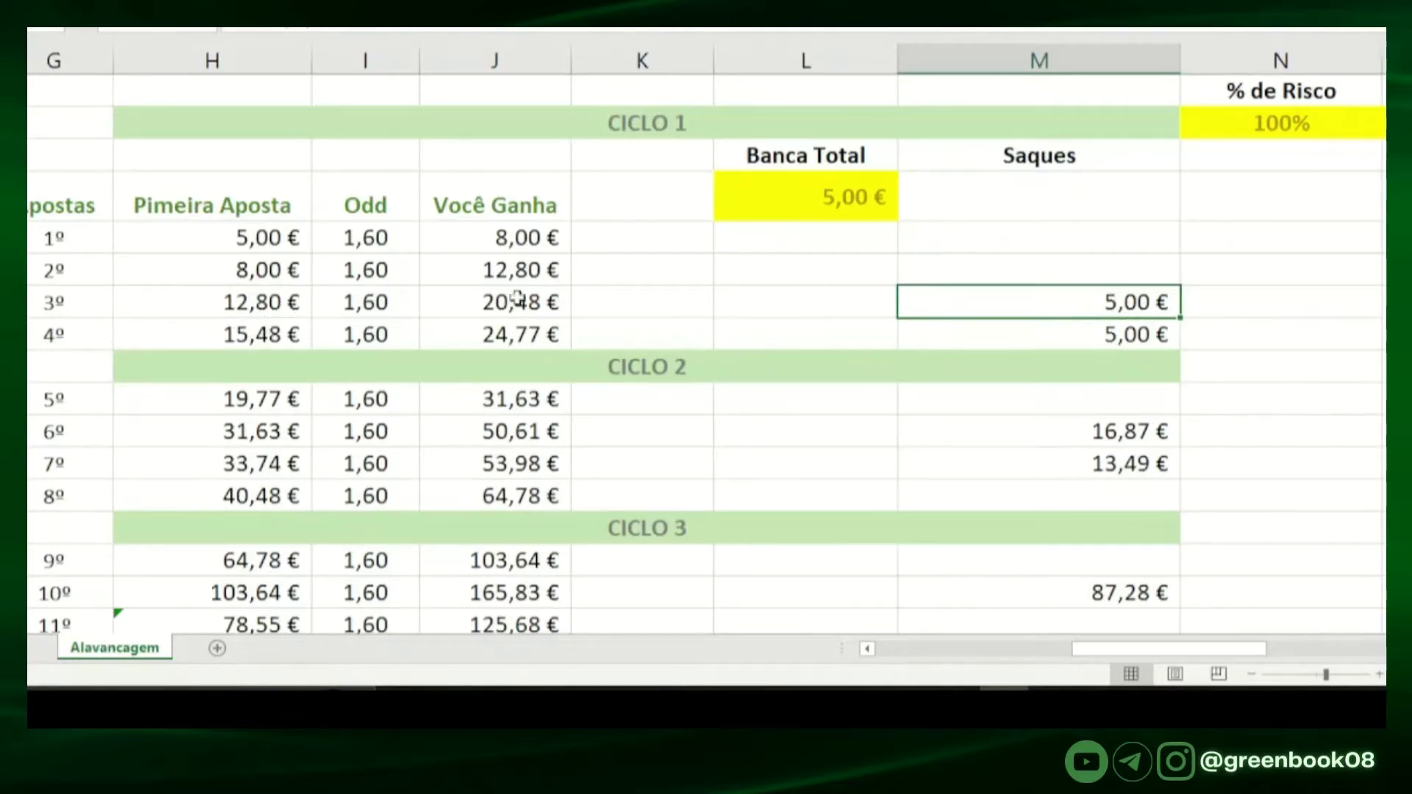
{"action": "double_click", "coordinate": [267, 336]}
{"action": "left_click", "coordinate": [467, 336]}
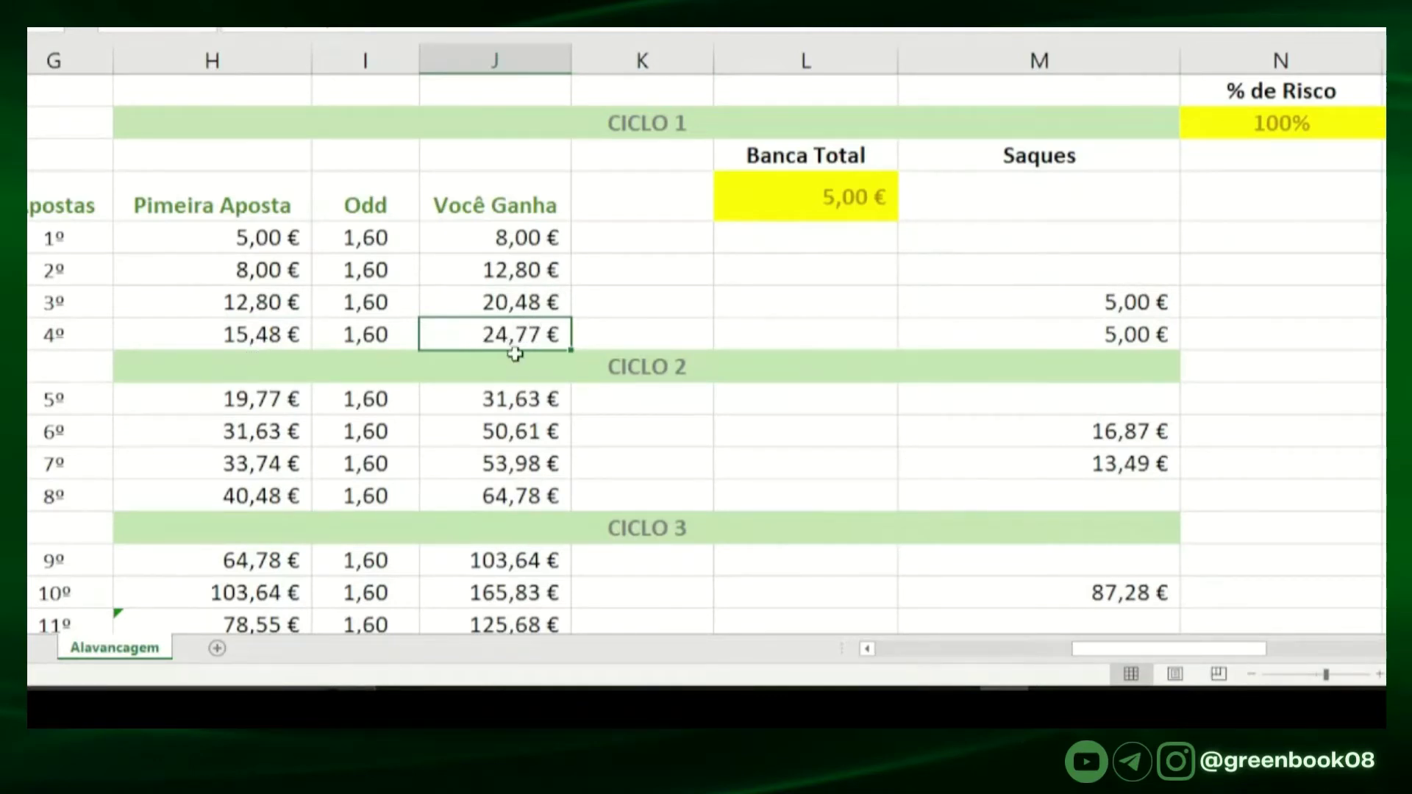
{"action": "double_click", "coordinate": [1118, 335]}
{"action": "key", "text": "Return"}
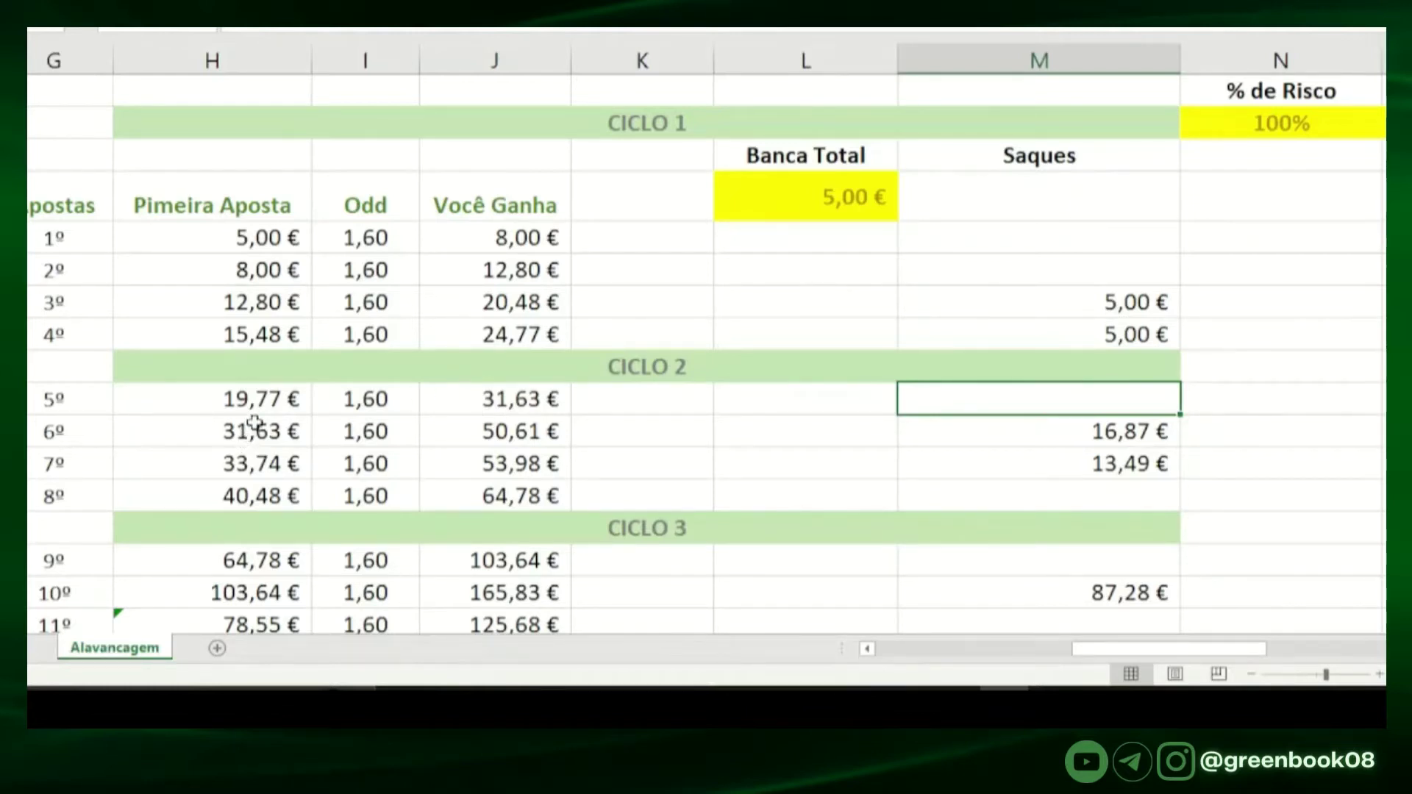
Step: Check the sixth bet's withdrawal in Ciclo 2 and inspect the formula behind the seventh bet's withdrawal
{"action": "left_click", "coordinate": [1077, 437]}
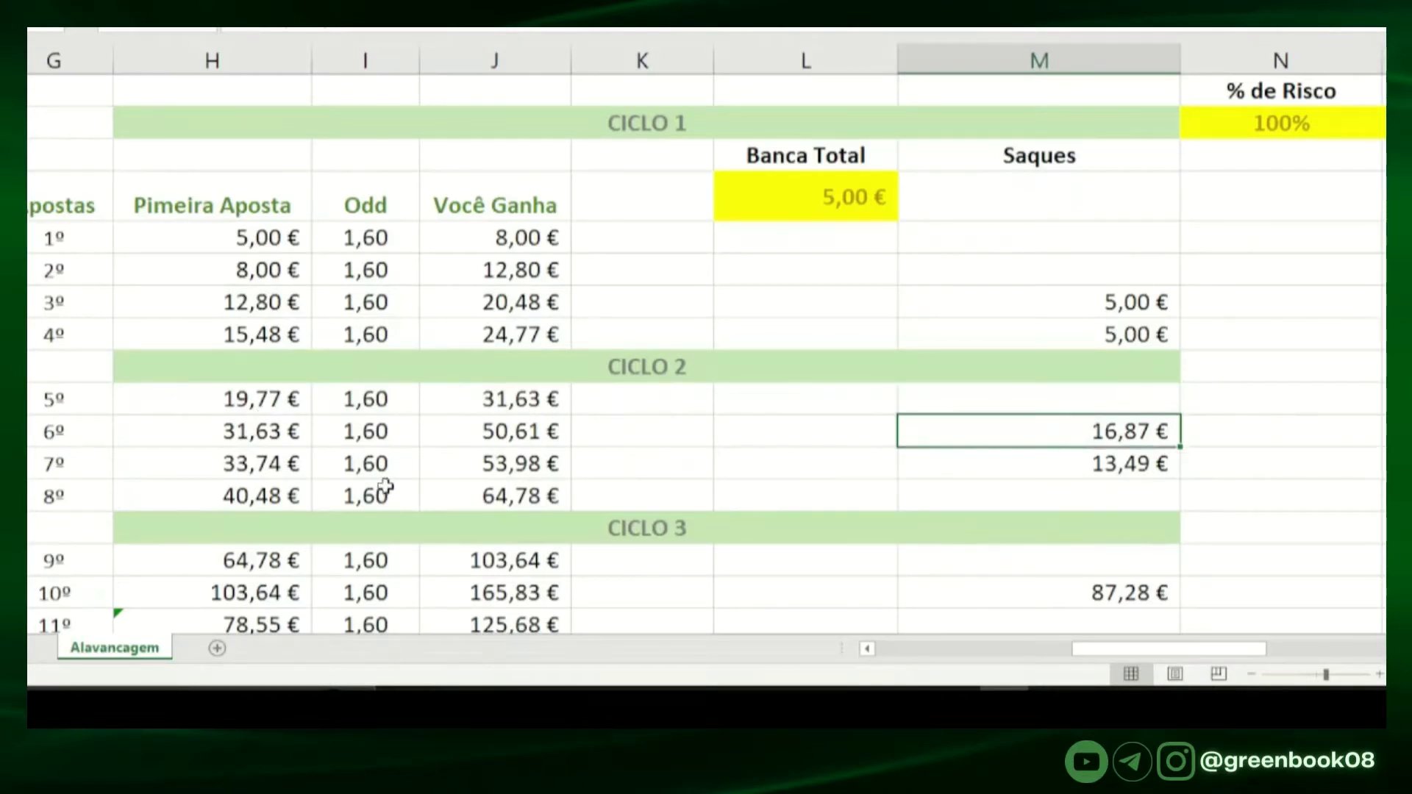
{"action": "double_click", "coordinate": [1045, 462]}
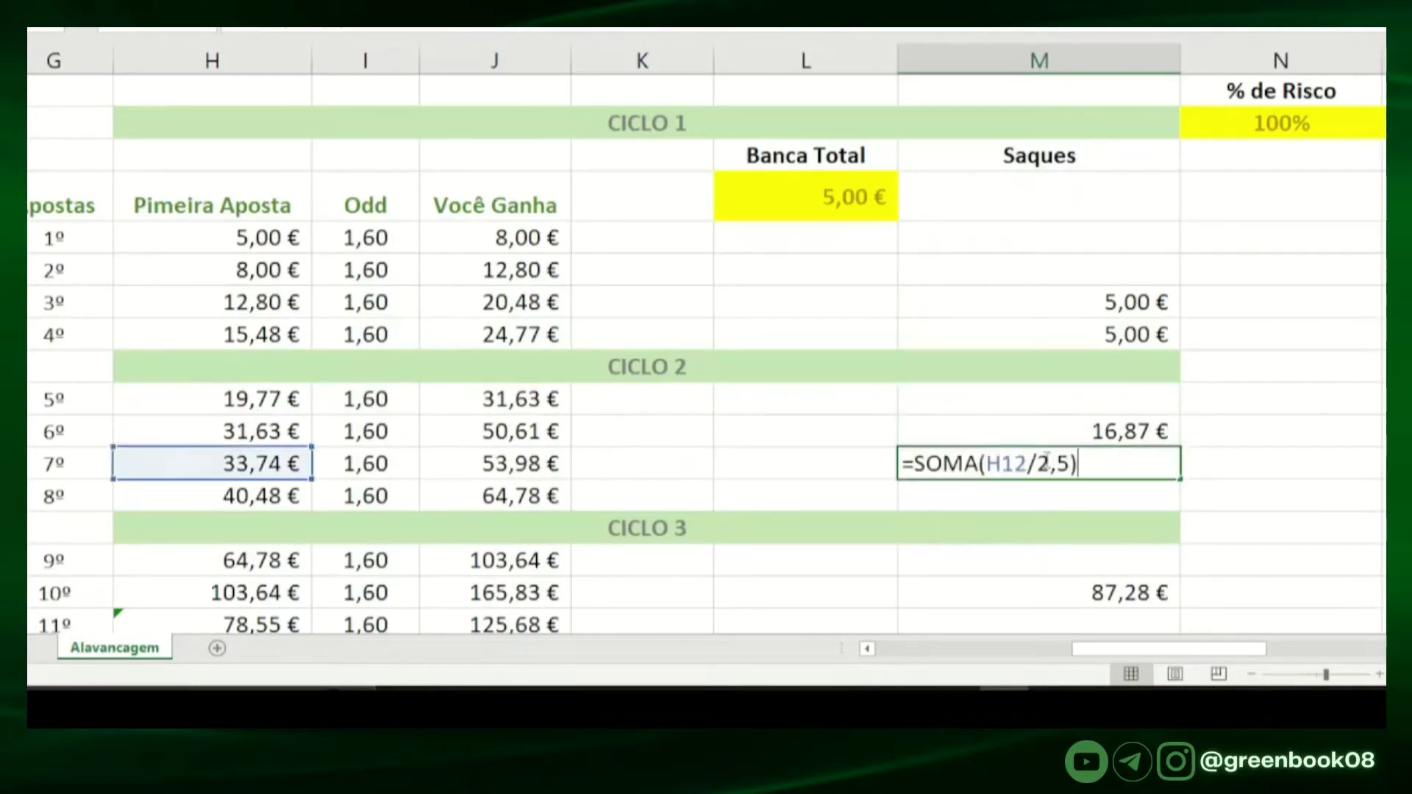
{"action": "left_click", "coordinate": [1115, 500]}
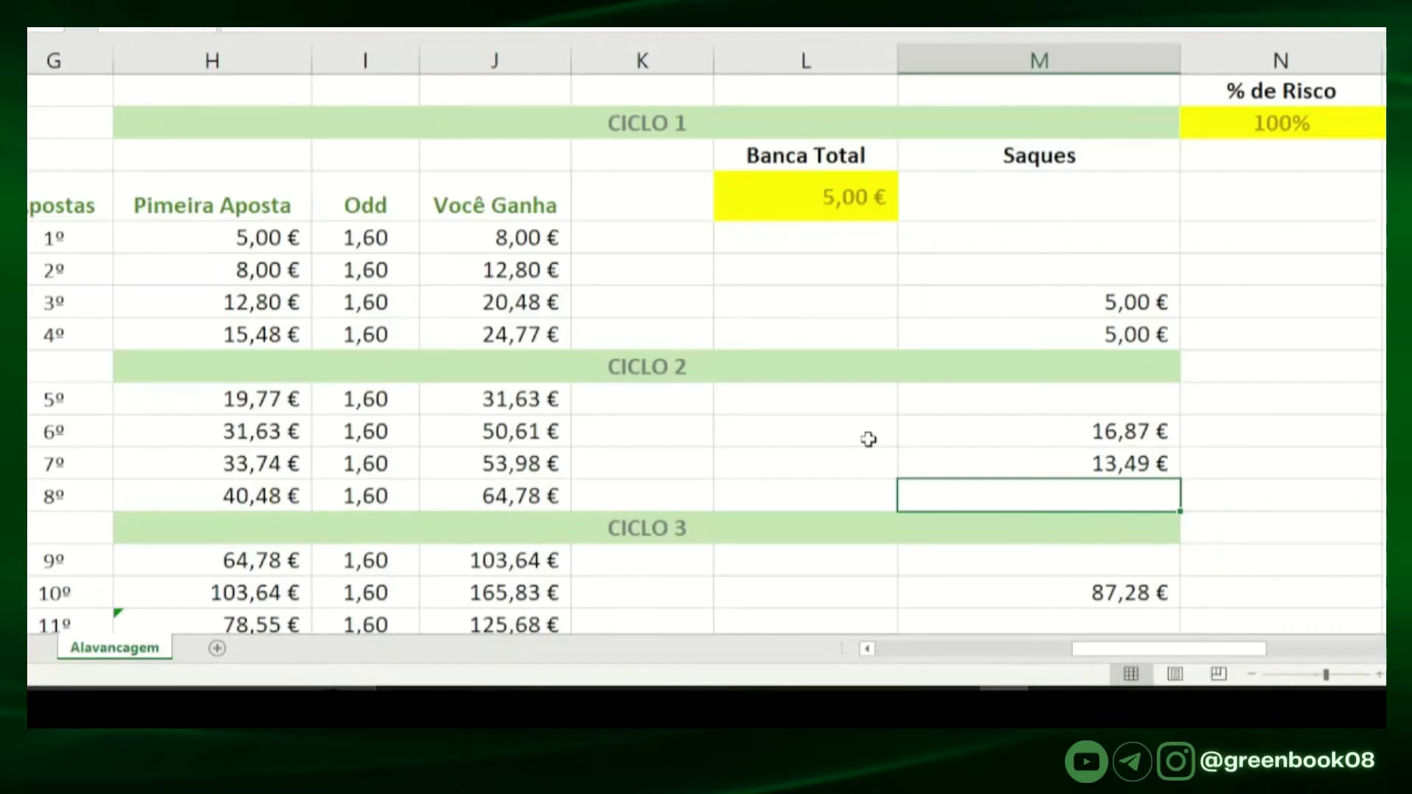
Step: Examine the tenth bet's withdrawal, the withdrawals of Ciclo 4 and Ciclo 5, the total result and the twentieth bet's stake
{"action": "scroll", "coordinate": [864, 372], "scroll_direction": "down", "scroll_amount": 2}
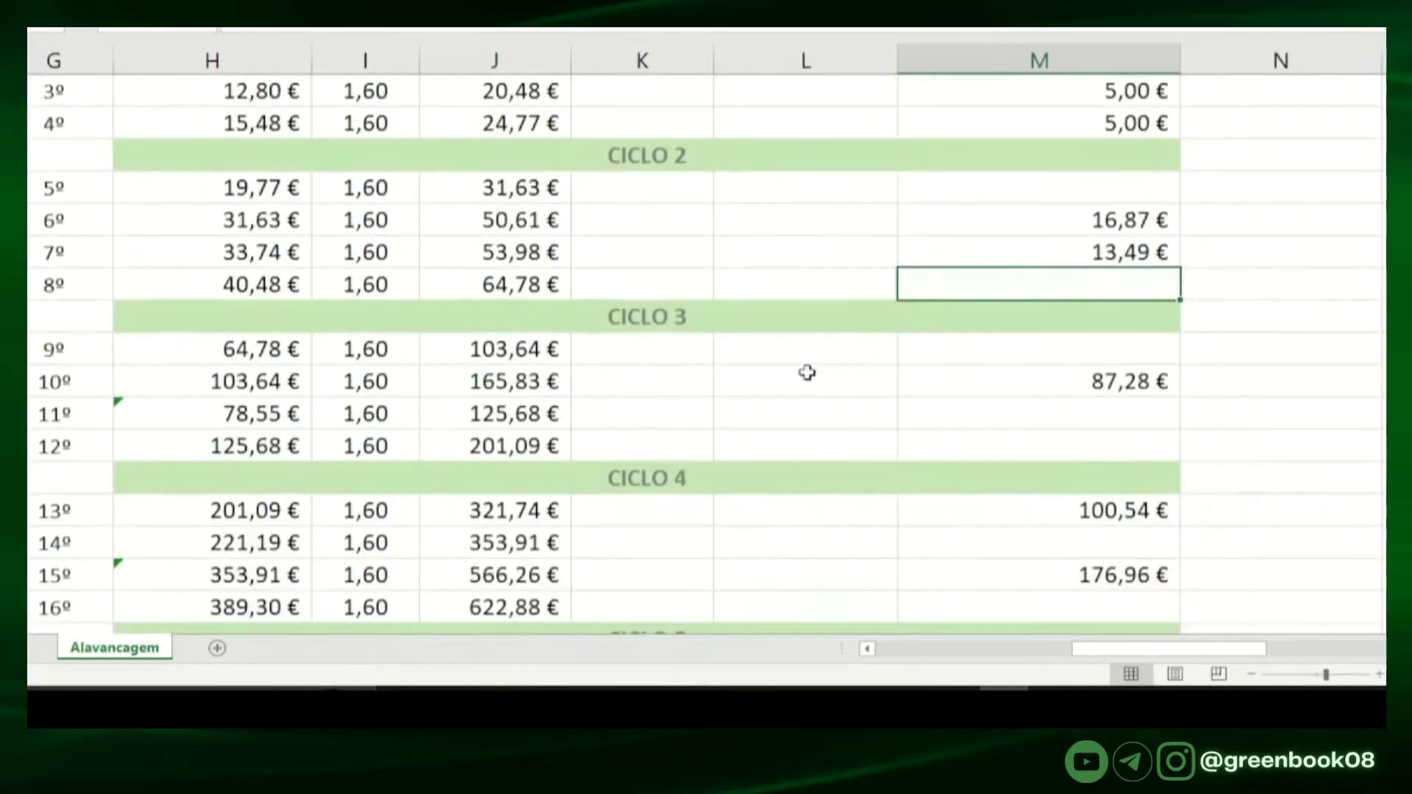
{"action": "scroll", "coordinate": [807, 373], "scroll_direction": "down", "scroll_amount": 1}
{"action": "left_click", "coordinate": [1056, 285]}
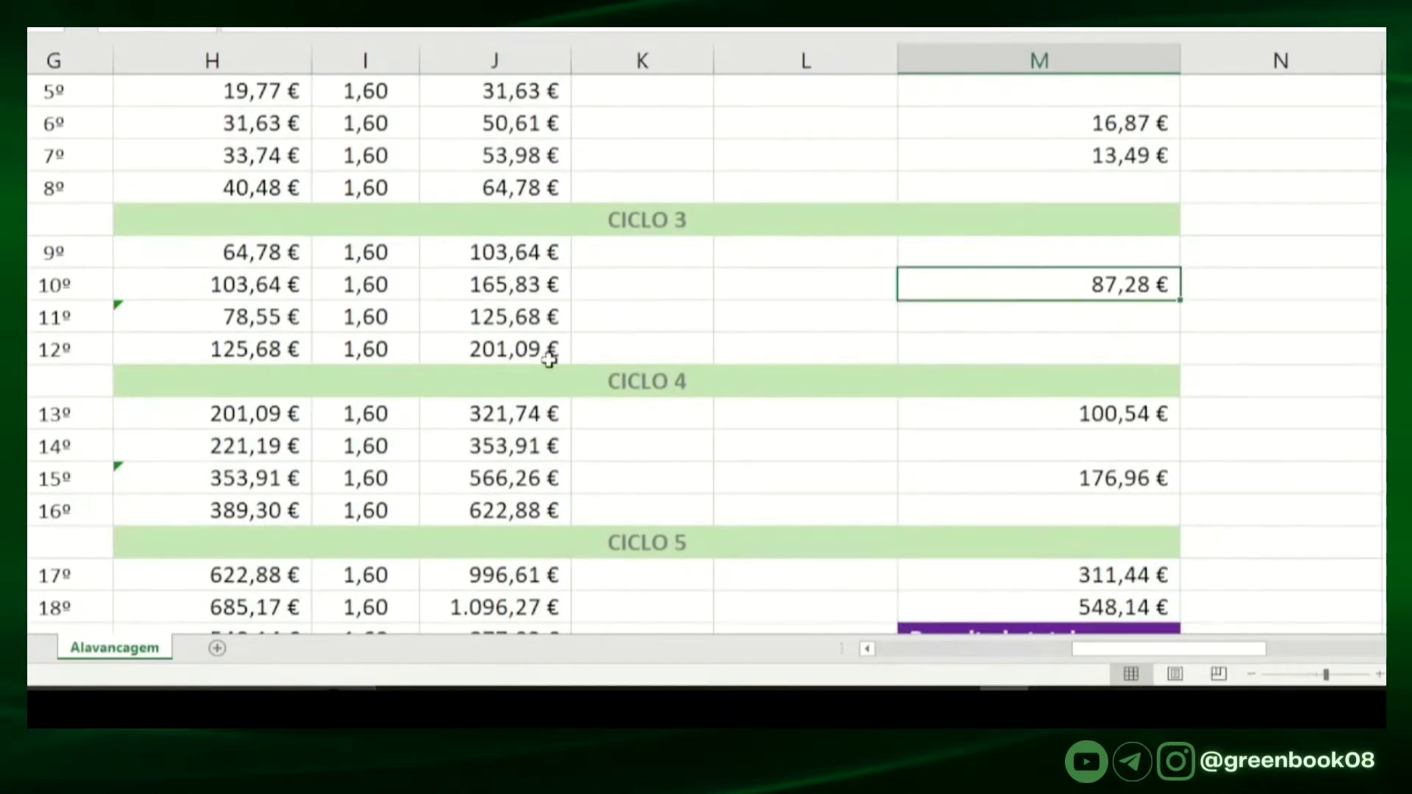
{"action": "scroll", "coordinate": [980, 255], "scroll_direction": "down", "scroll_amount": 1}
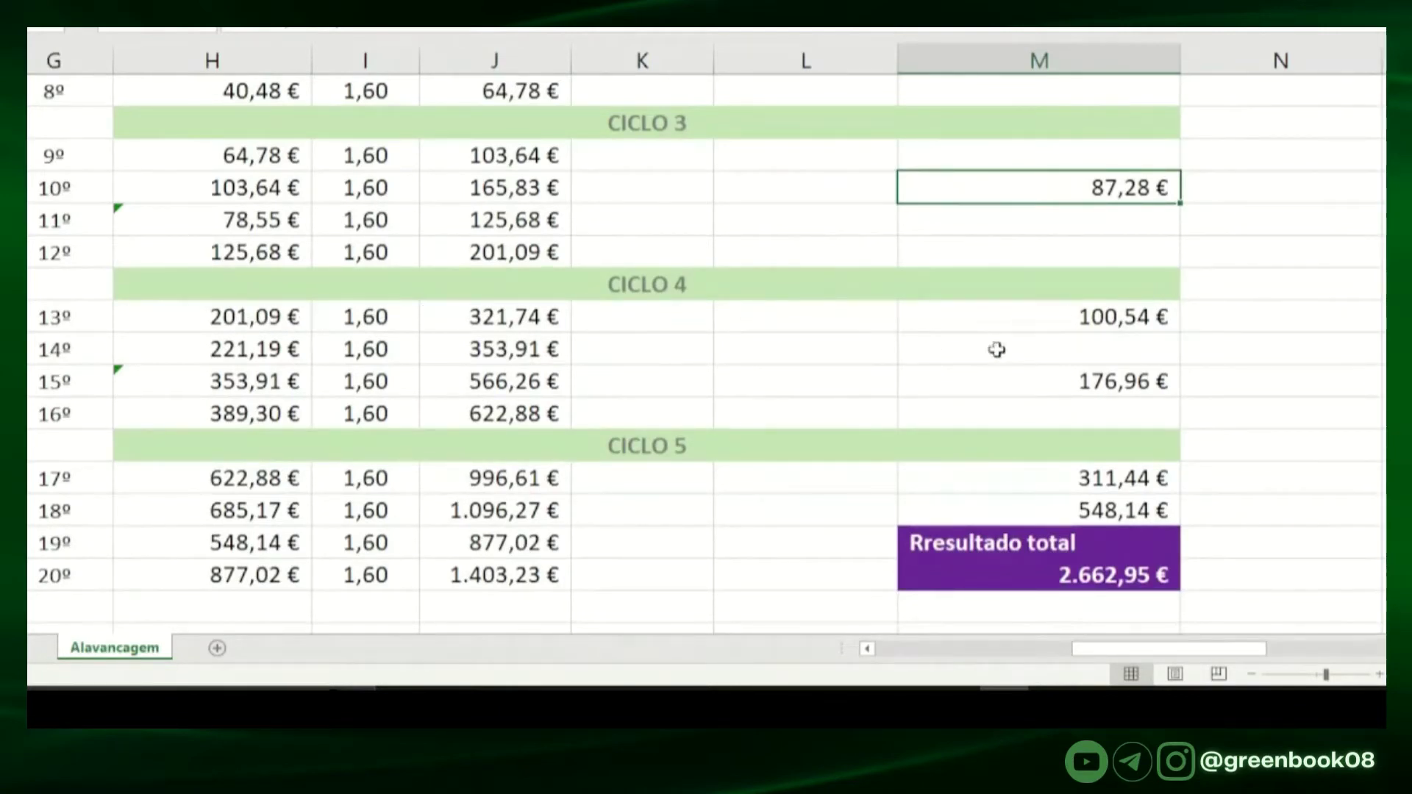
{"action": "scroll", "coordinate": [655, 353], "scroll_direction": "down", "scroll_amount": 1}
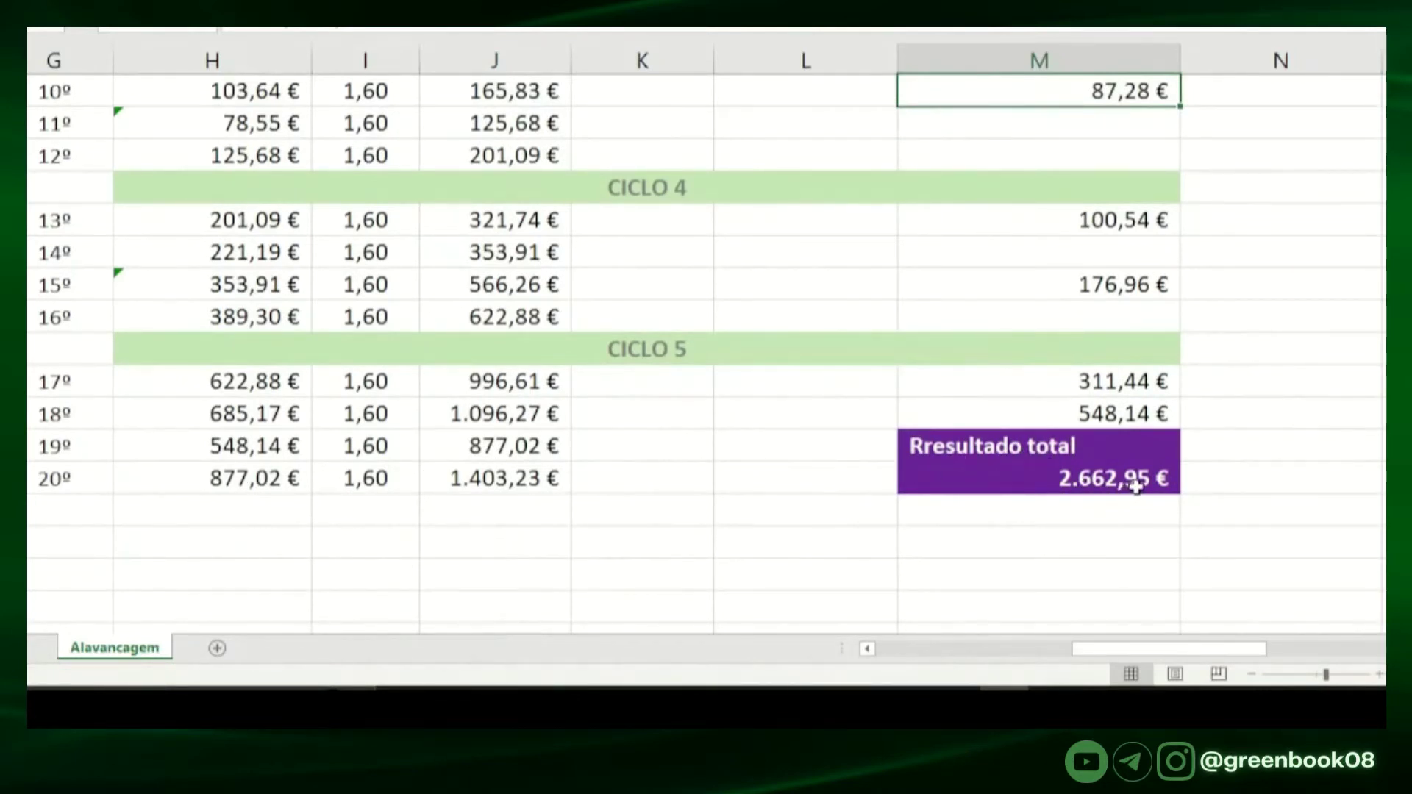
{"action": "left_click", "coordinate": [224, 482]}
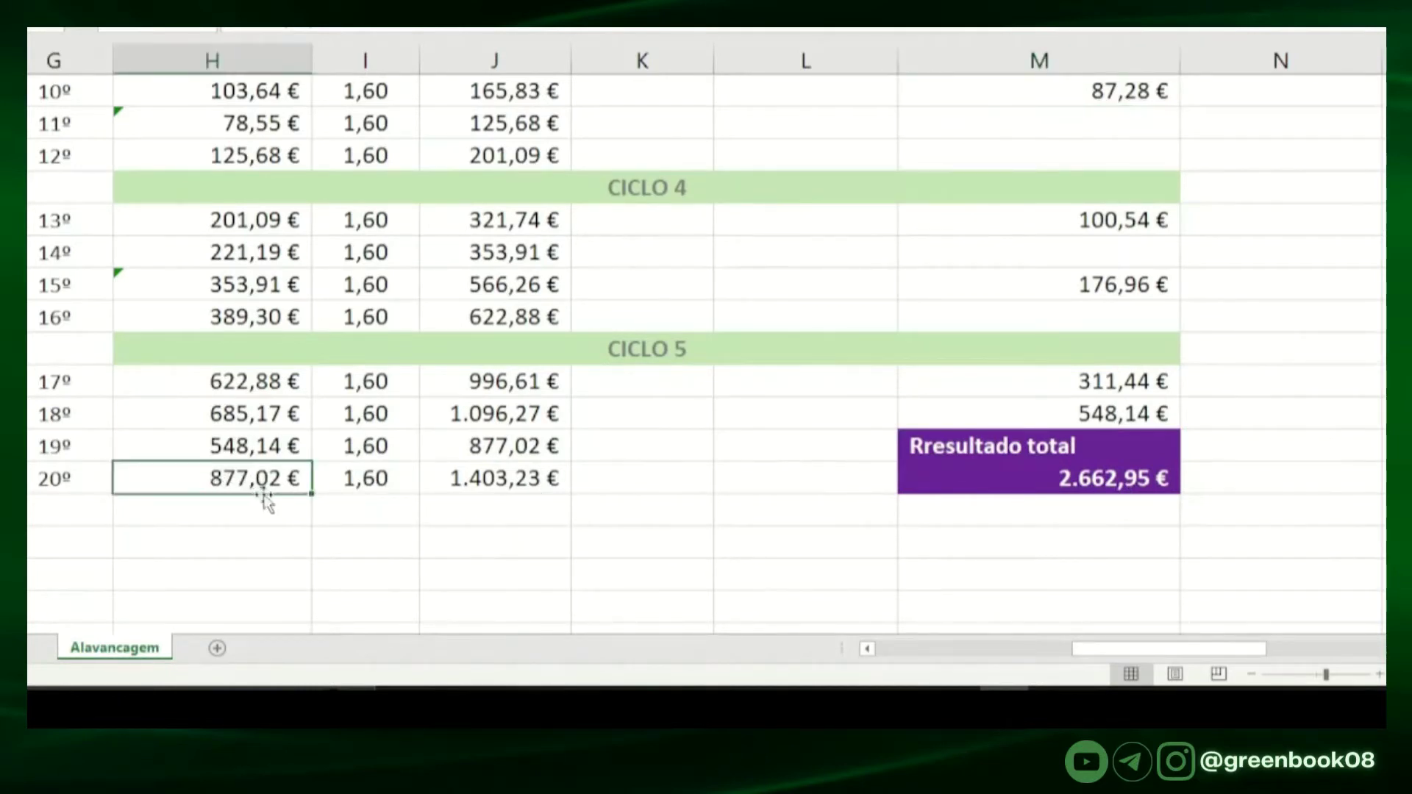
{"action": "scroll", "coordinate": [1153, 322], "scroll_direction": "up", "scroll_amount": 4}
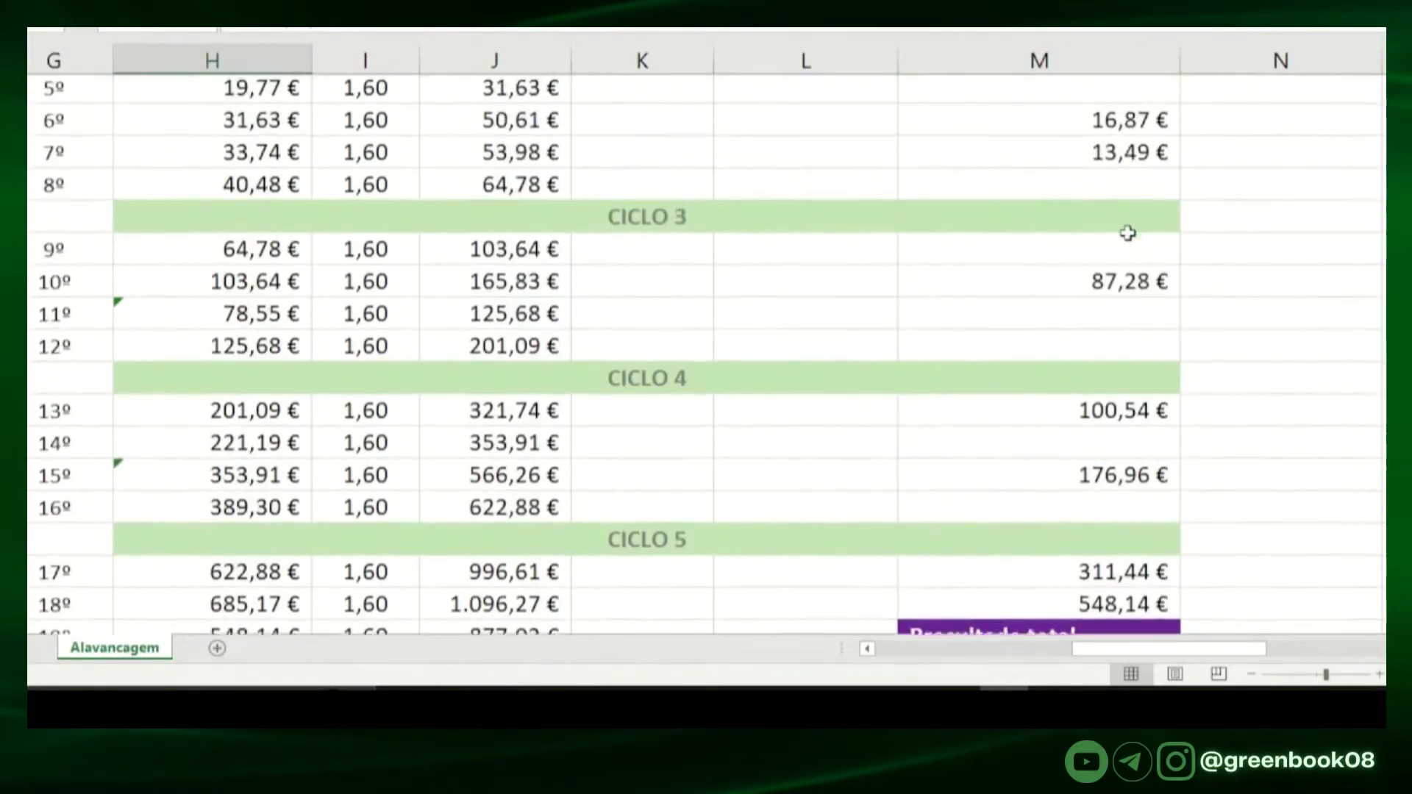
{"action": "scroll", "coordinate": [1110, 356], "scroll_direction": "down", "scroll_amount": 5}
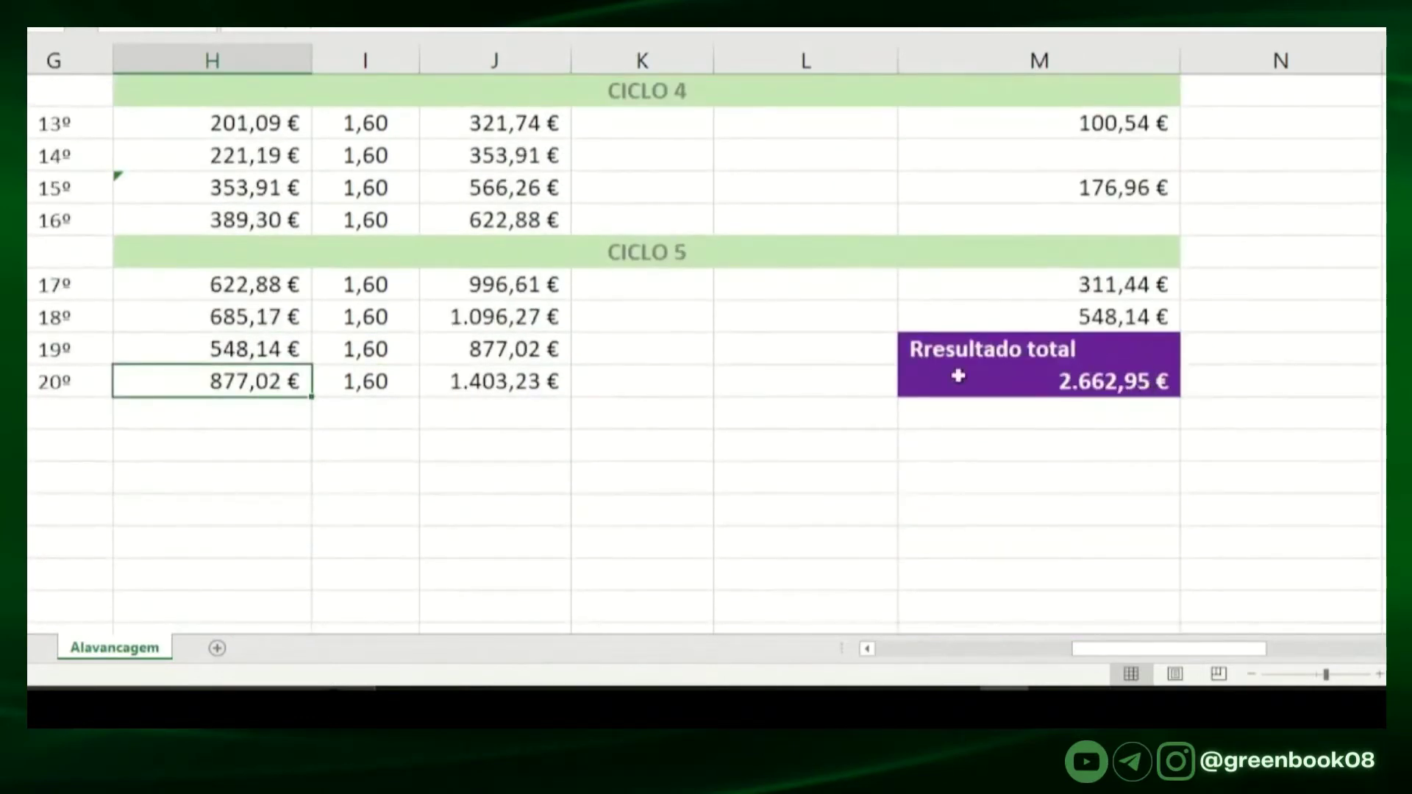
{"action": "scroll", "coordinate": [1044, 374], "scroll_direction": "up", "scroll_amount": 6}
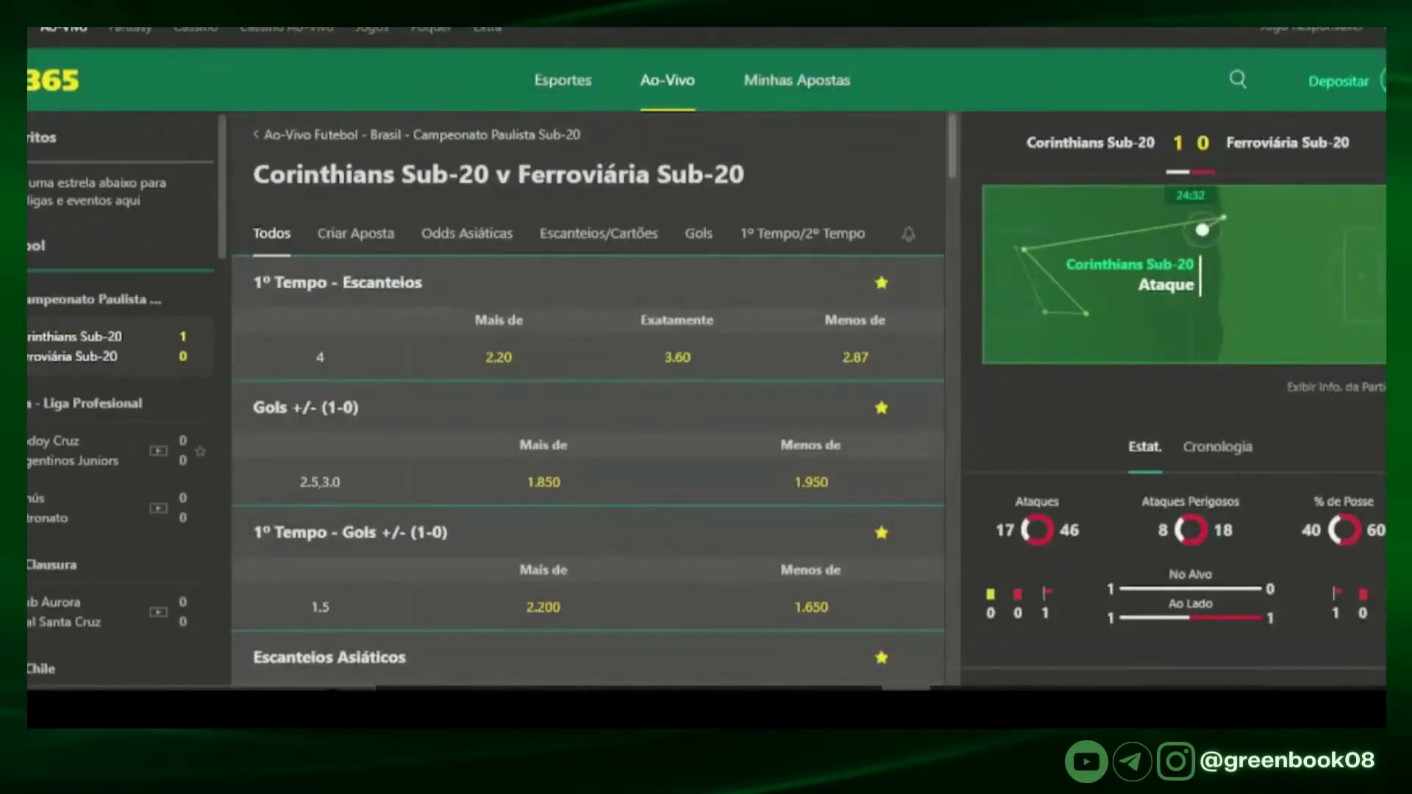
Step: Open the corners and cards markets of live match Godoy Cruz v Argentinos Juniors, collapsing 1º Tempo - Escanteios and Escanteios Asiáticos
{"action": "left_click", "coordinate": [134, 440]}
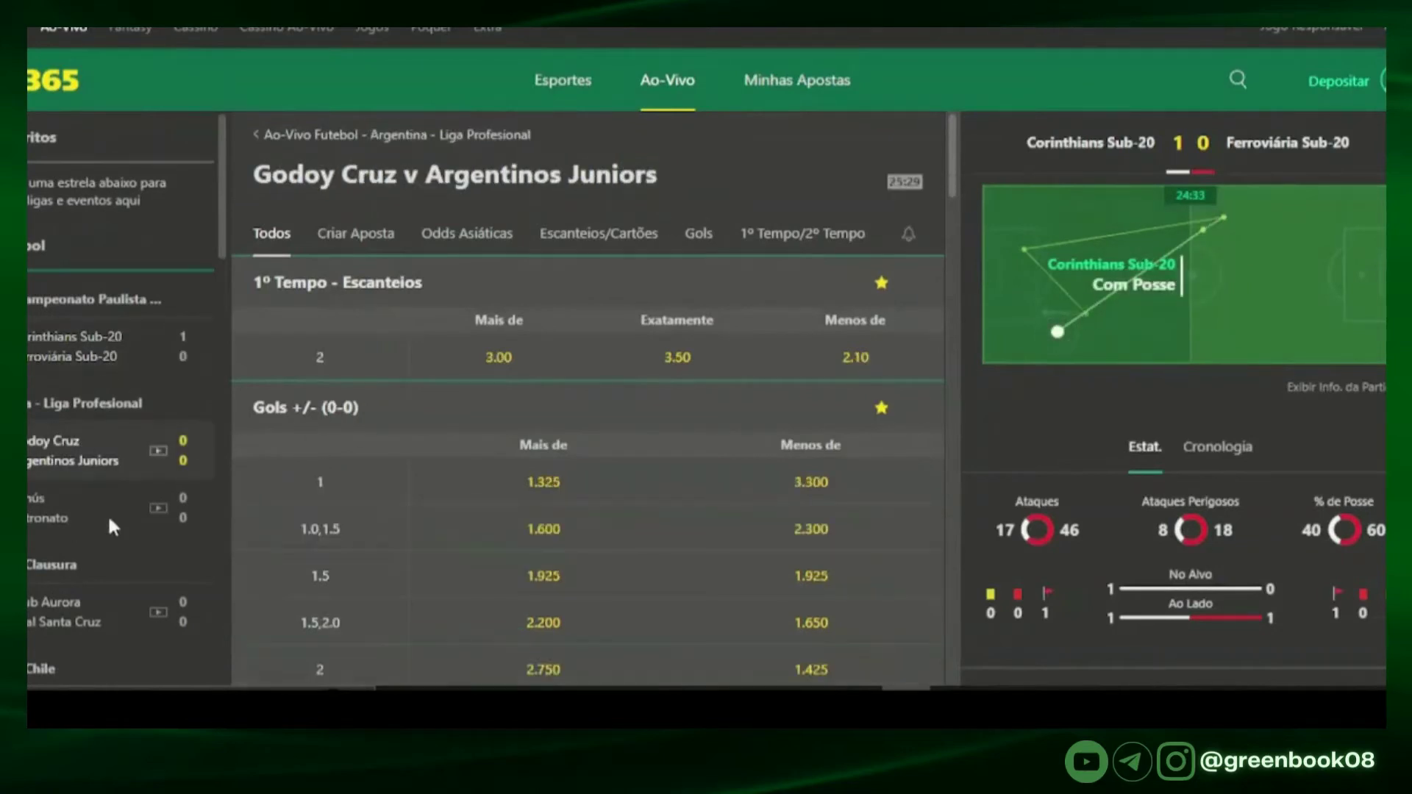
{"action": "left_click", "coordinate": [560, 237]}
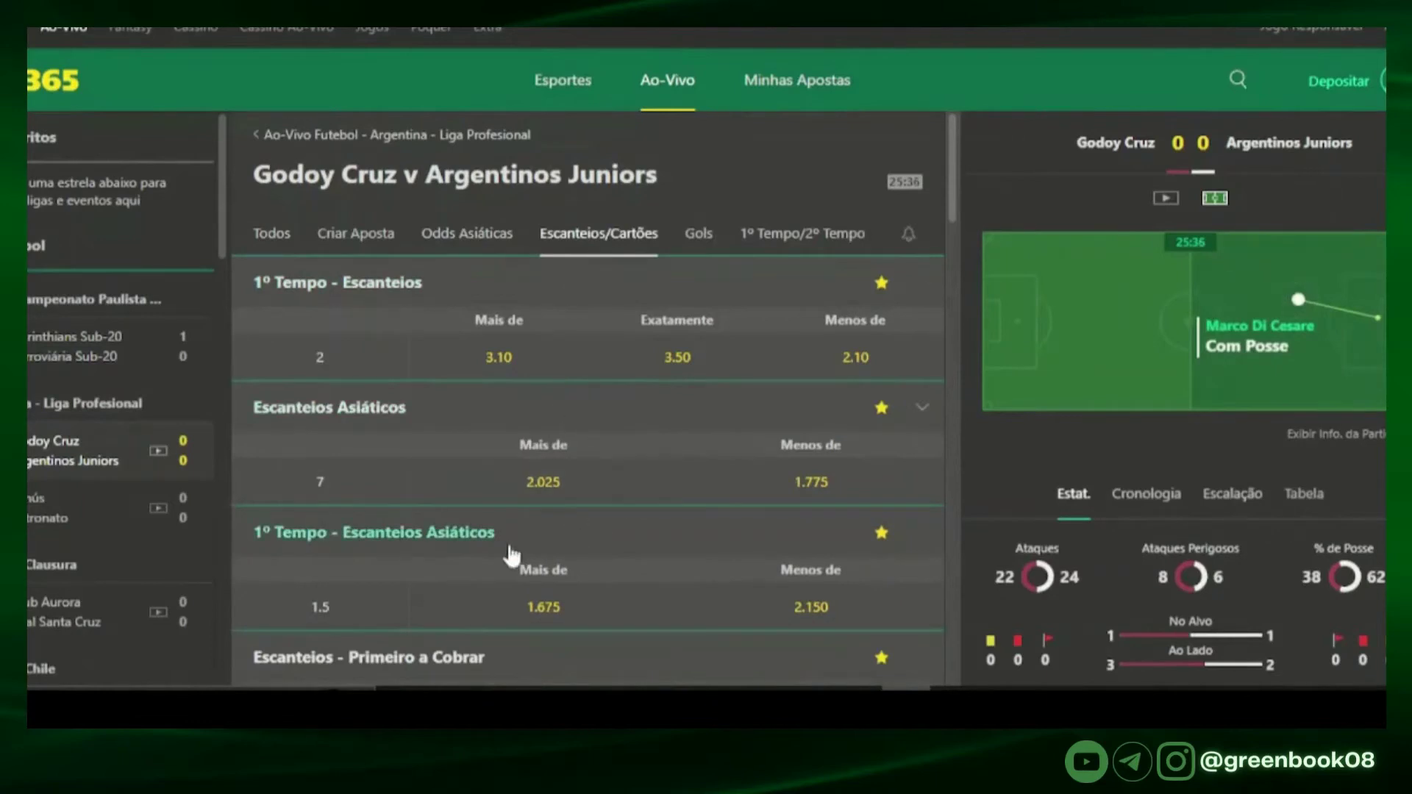
{"action": "left_click", "coordinate": [576, 291]}
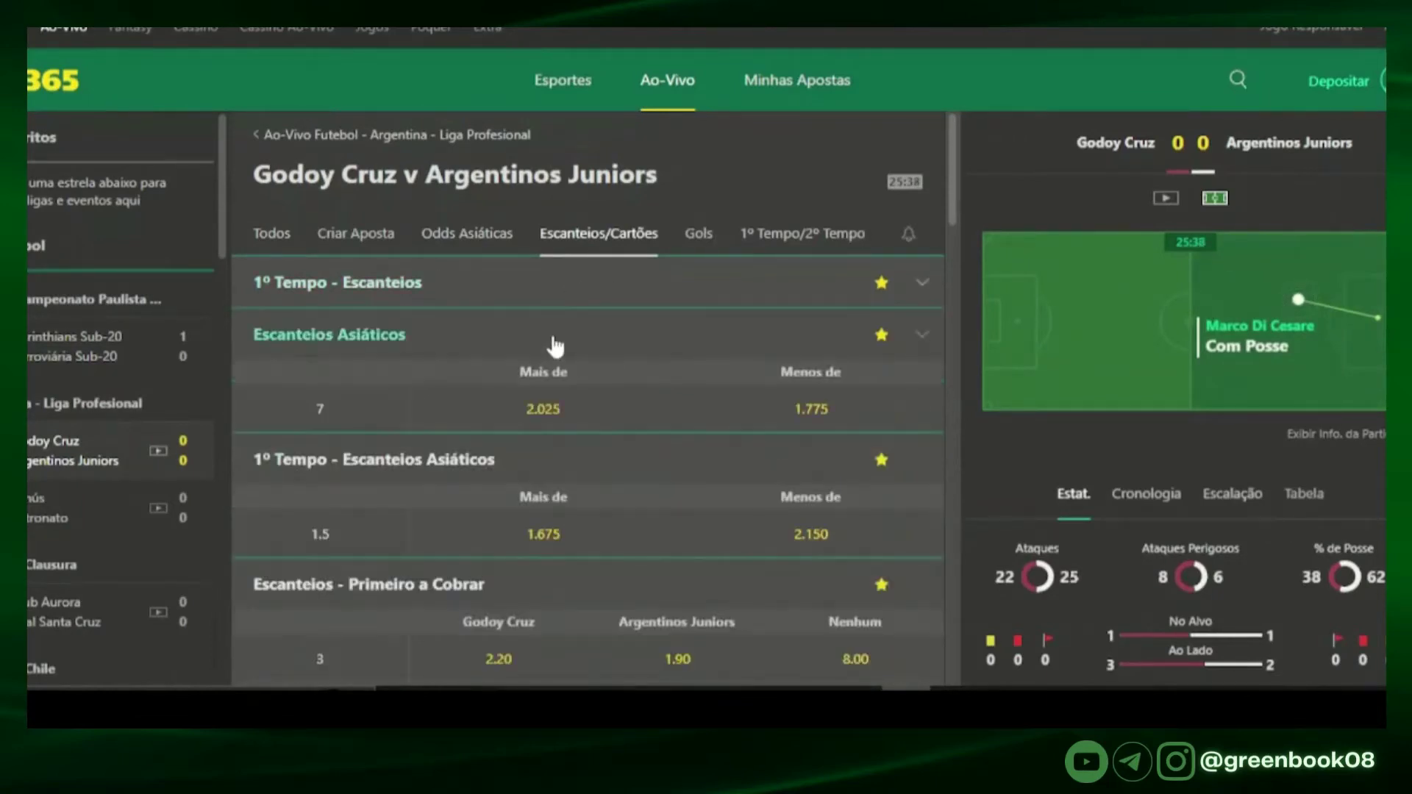
{"action": "left_click", "coordinate": [532, 330]}
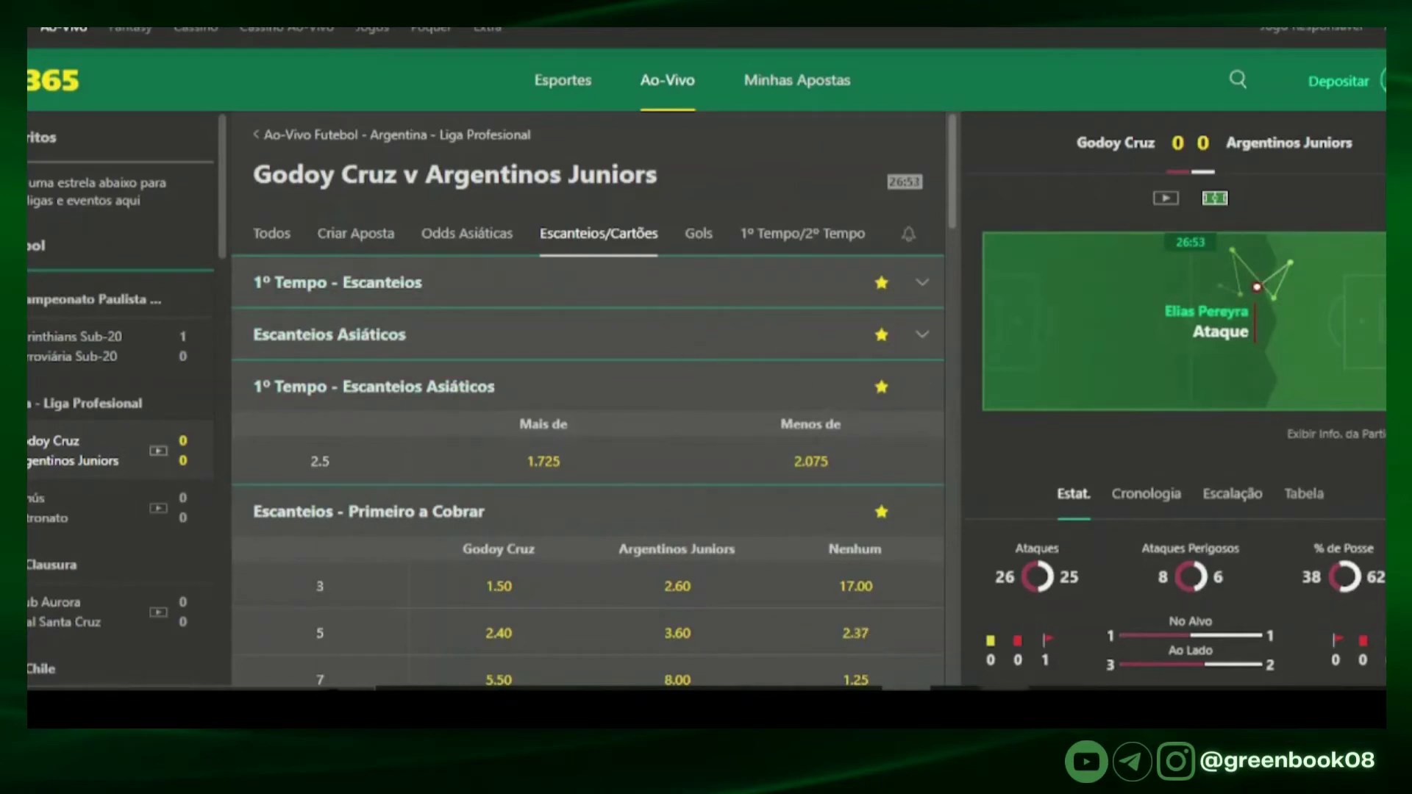
Step: Switch to the text notes, read the entry criteria from league choice to pre-match analysis, and return to the live match
{"action": "key", "text": "alt+Tab"}
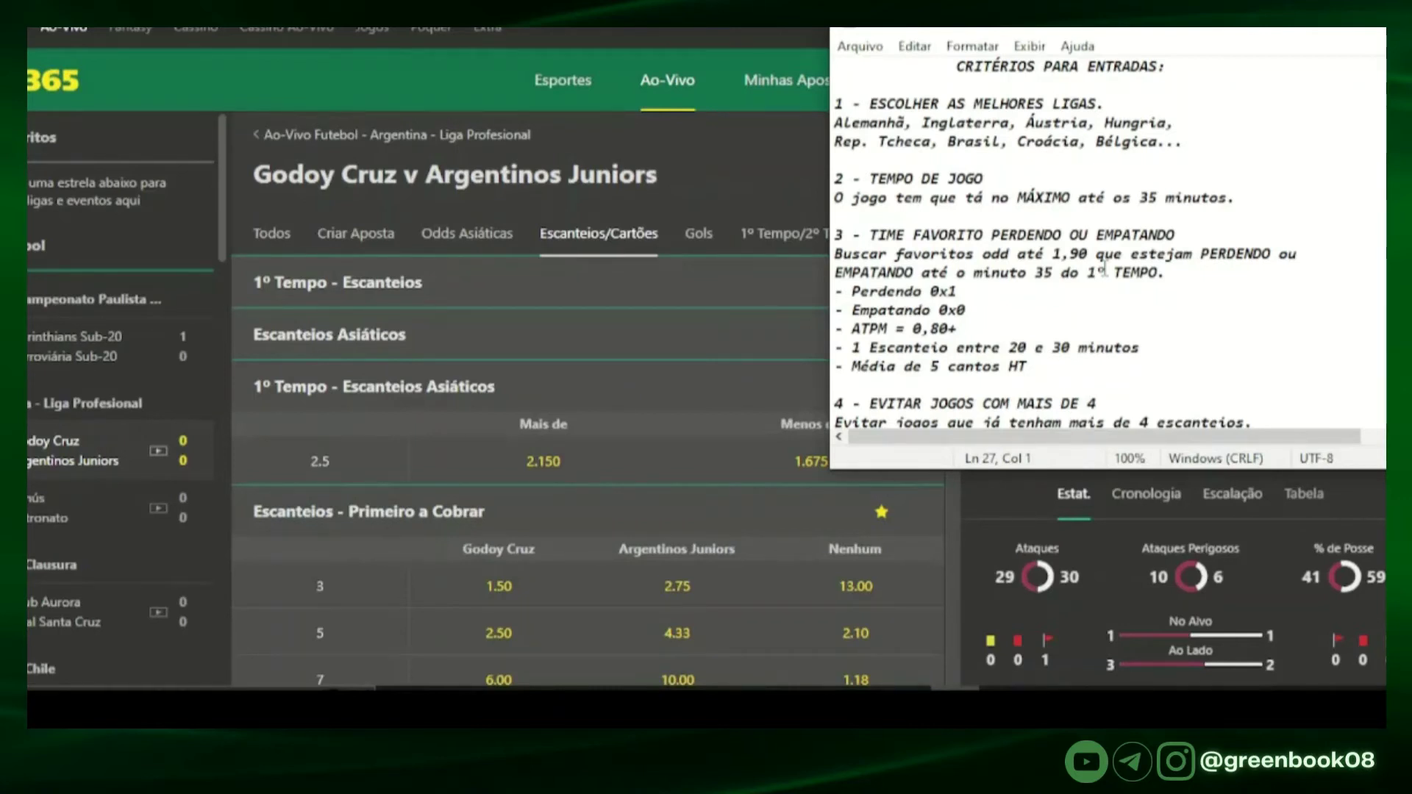
{"action": "scroll", "coordinate": [960, 279], "scroll_direction": "down", "scroll_amount": 2}
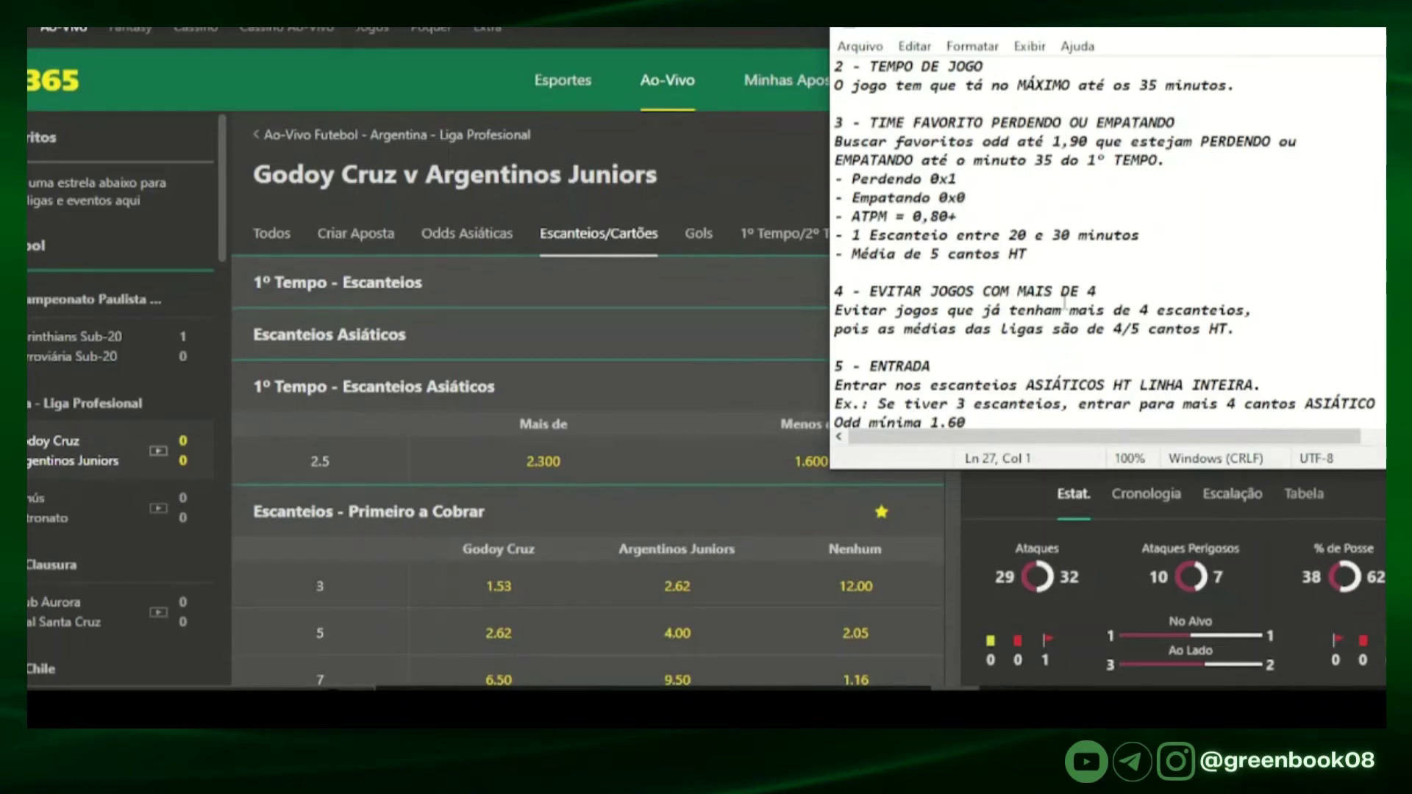
{"action": "scroll", "coordinate": [1107, 287], "scroll_direction": "down", "scroll_amount": 2}
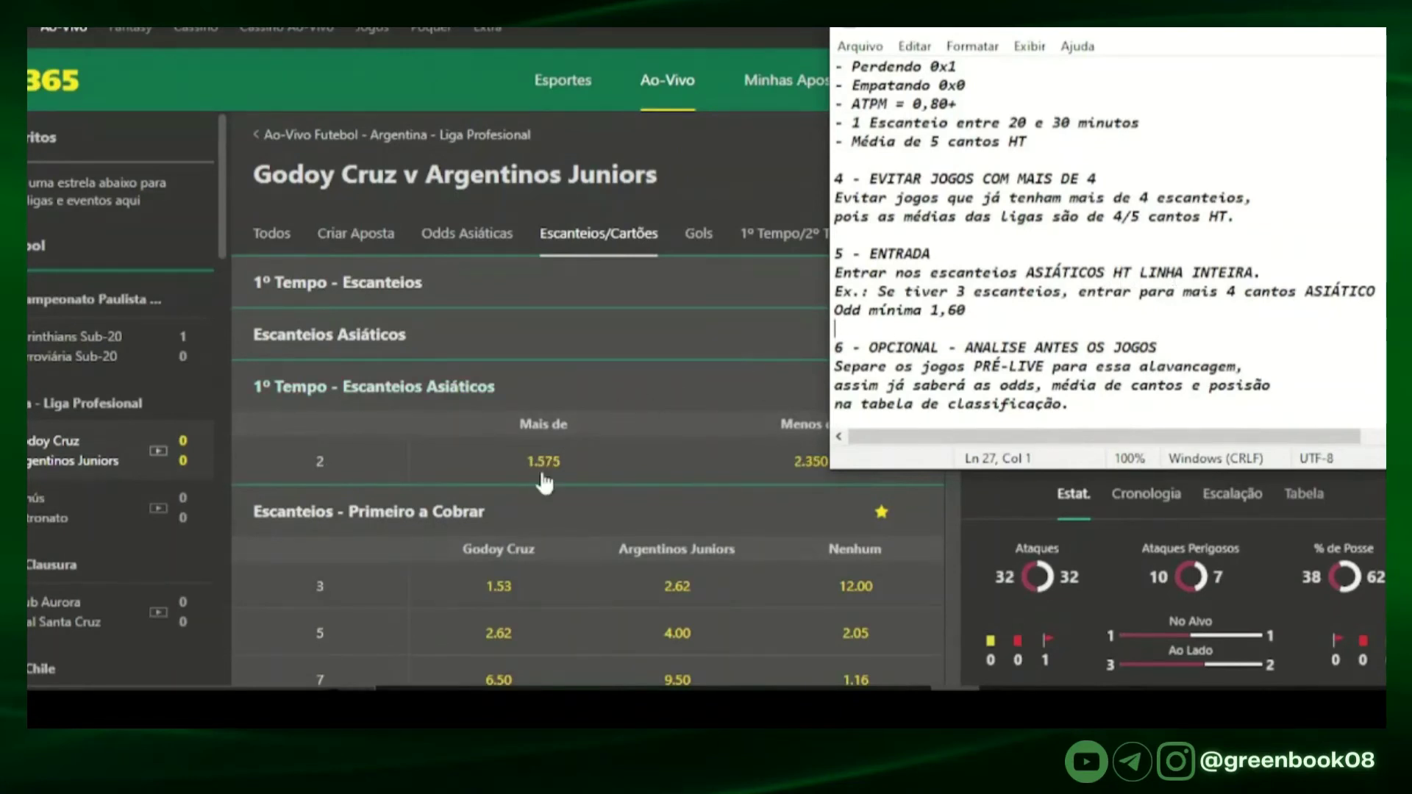
{"action": "left_click", "coordinate": [1276, 42]}
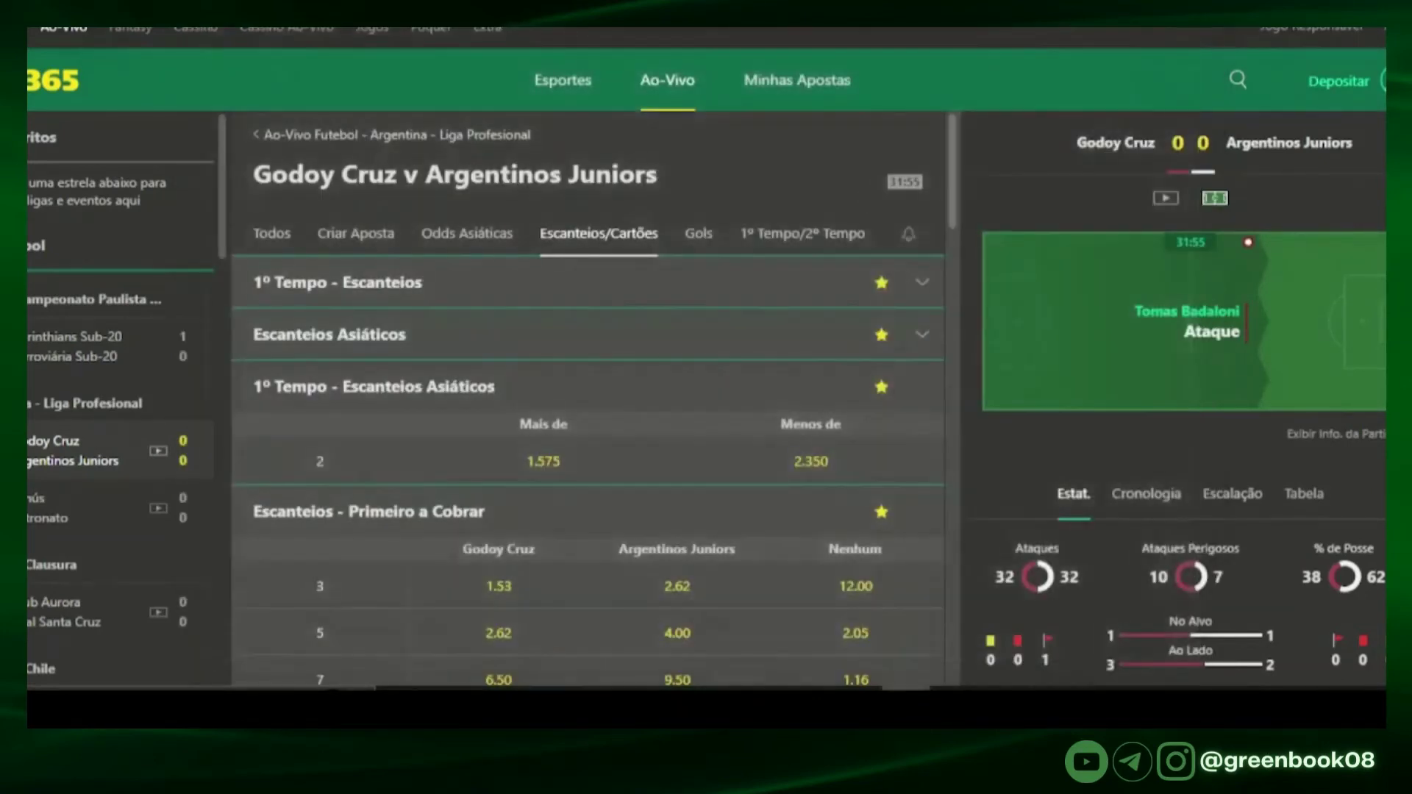
Step: Review the Godoy Cruz v Argentinos Juniors statistics and event timeline, and bring up the notes to compare them with the entry criteria
{"action": "scroll", "coordinate": [1059, 324], "scroll_direction": "down", "scroll_amount": 3}
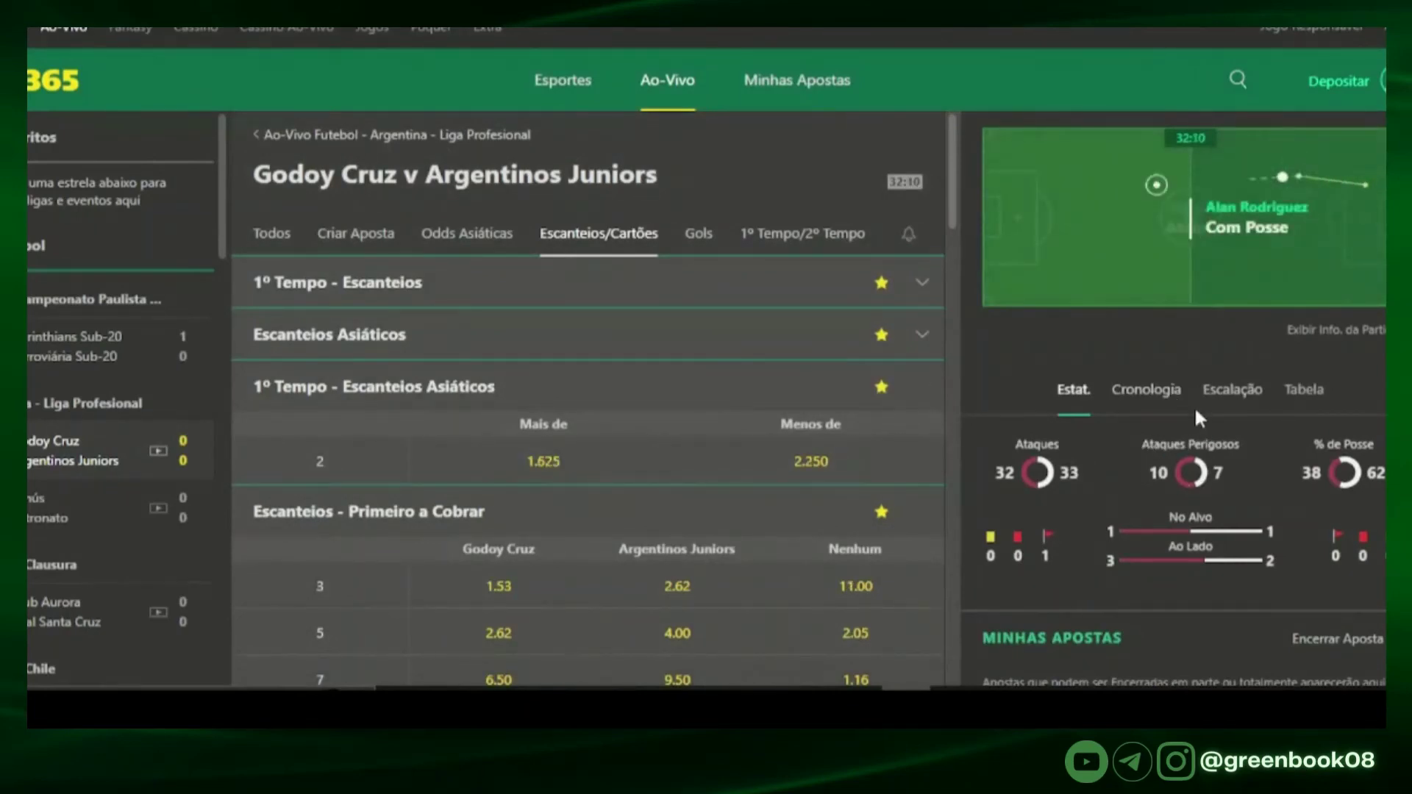
{"action": "scroll", "coordinate": [1198, 382], "scroll_direction": "up", "scroll_amount": 3}
{"action": "scroll", "coordinate": [1170, 411], "scroll_direction": "down", "scroll_amount": 3}
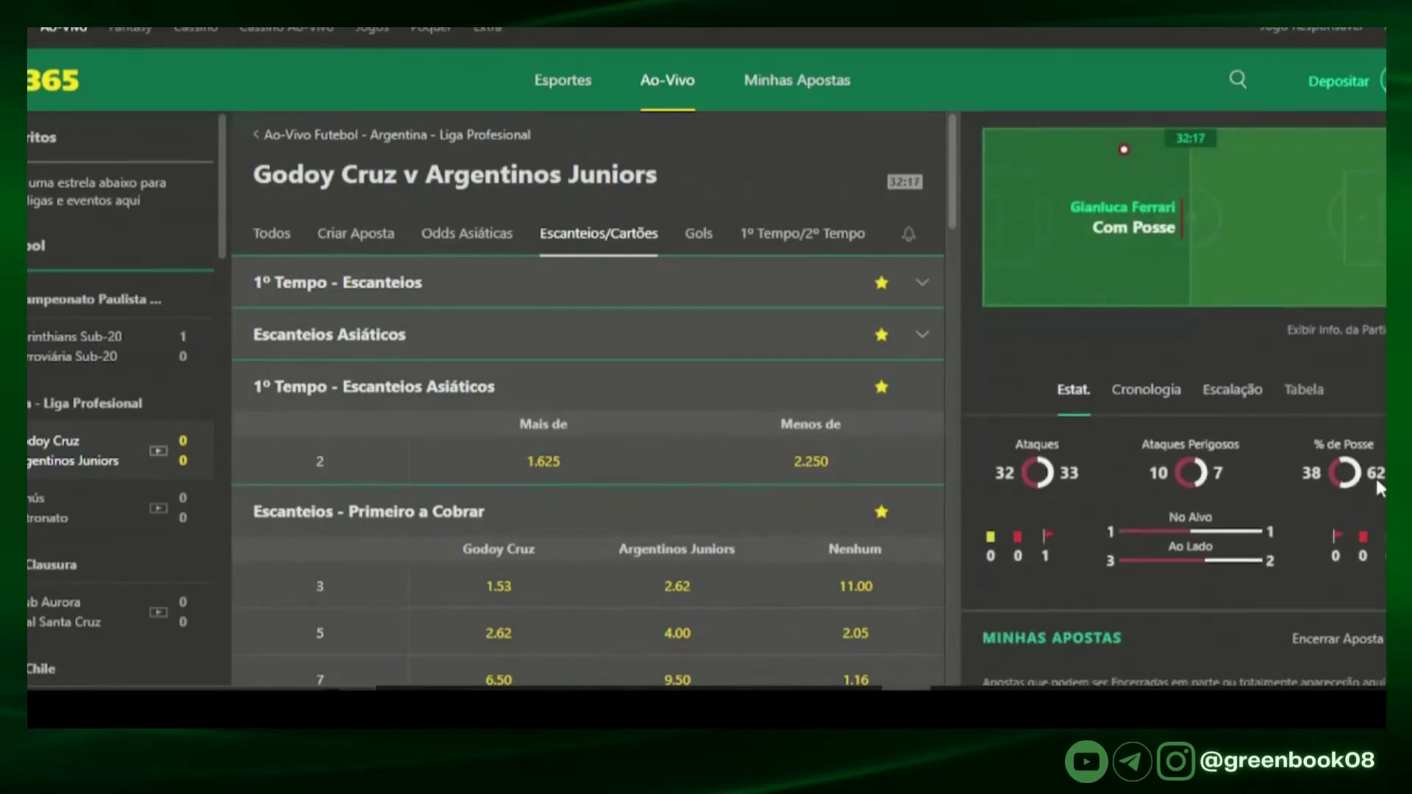
{"action": "left_click", "coordinate": [1145, 389]}
{"action": "scroll", "coordinate": [1169, 493], "scroll_direction": "down", "scroll_amount": 1}
{"action": "left_click", "coordinate": [1197, 516]}
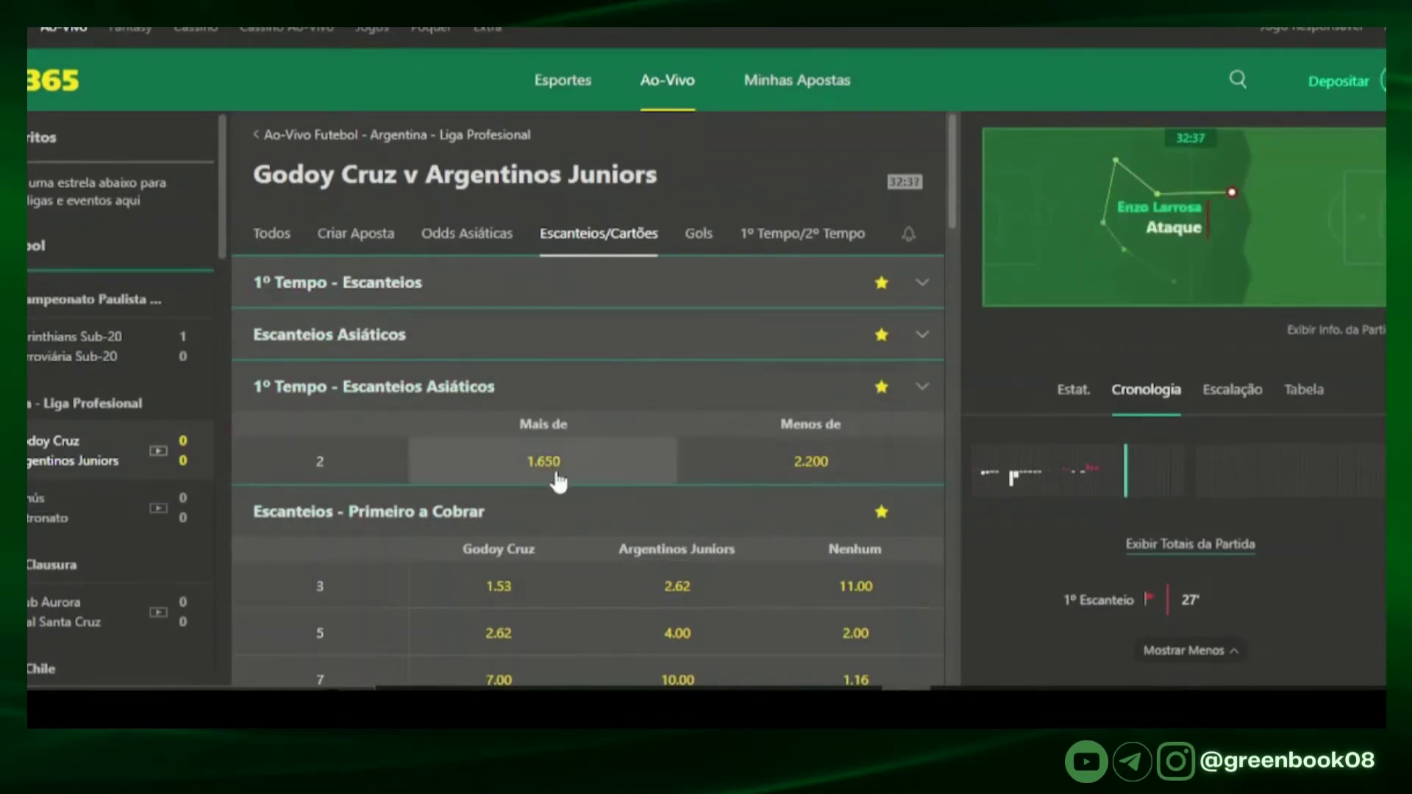
{"action": "left_click", "coordinate": [1075, 392]}
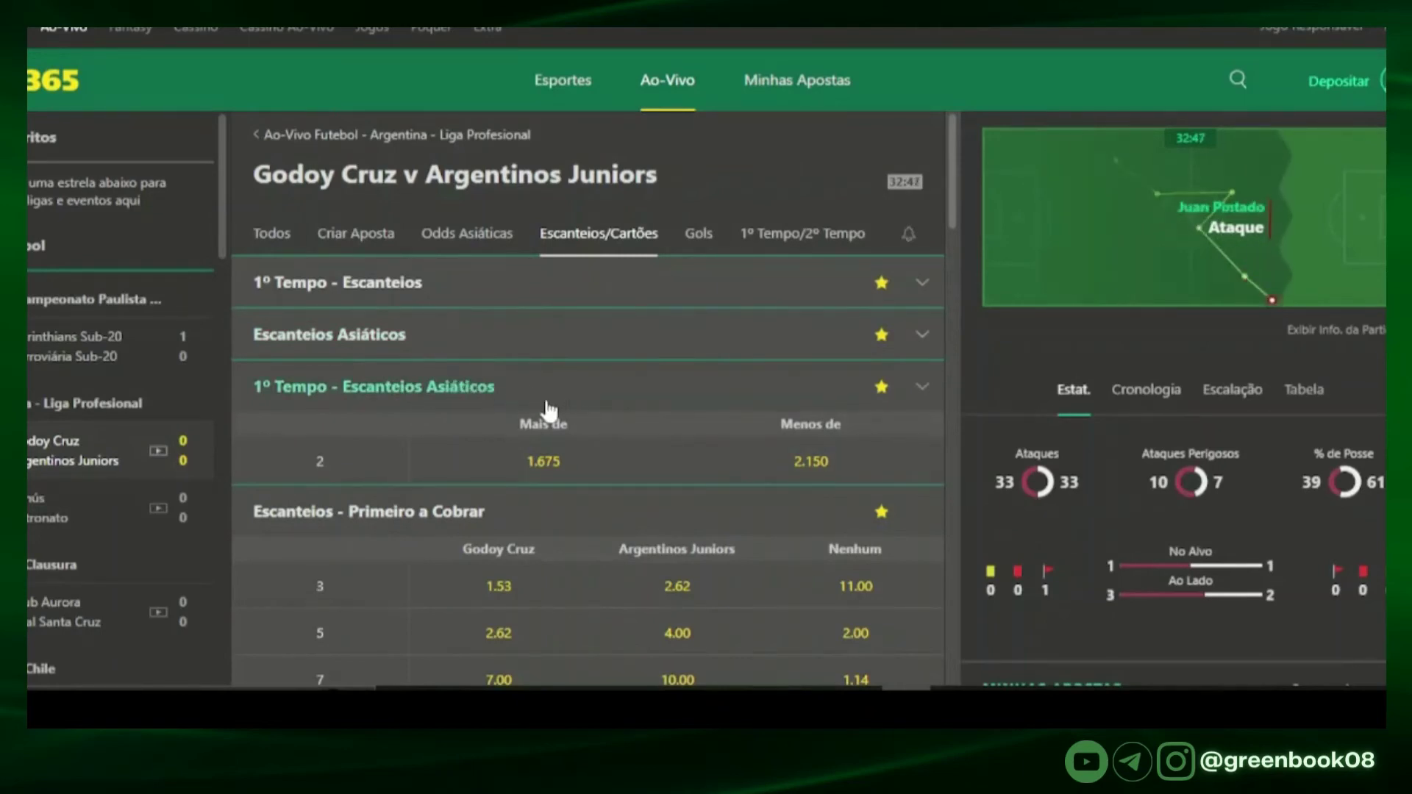
{"action": "key", "text": "alt+Tab"}
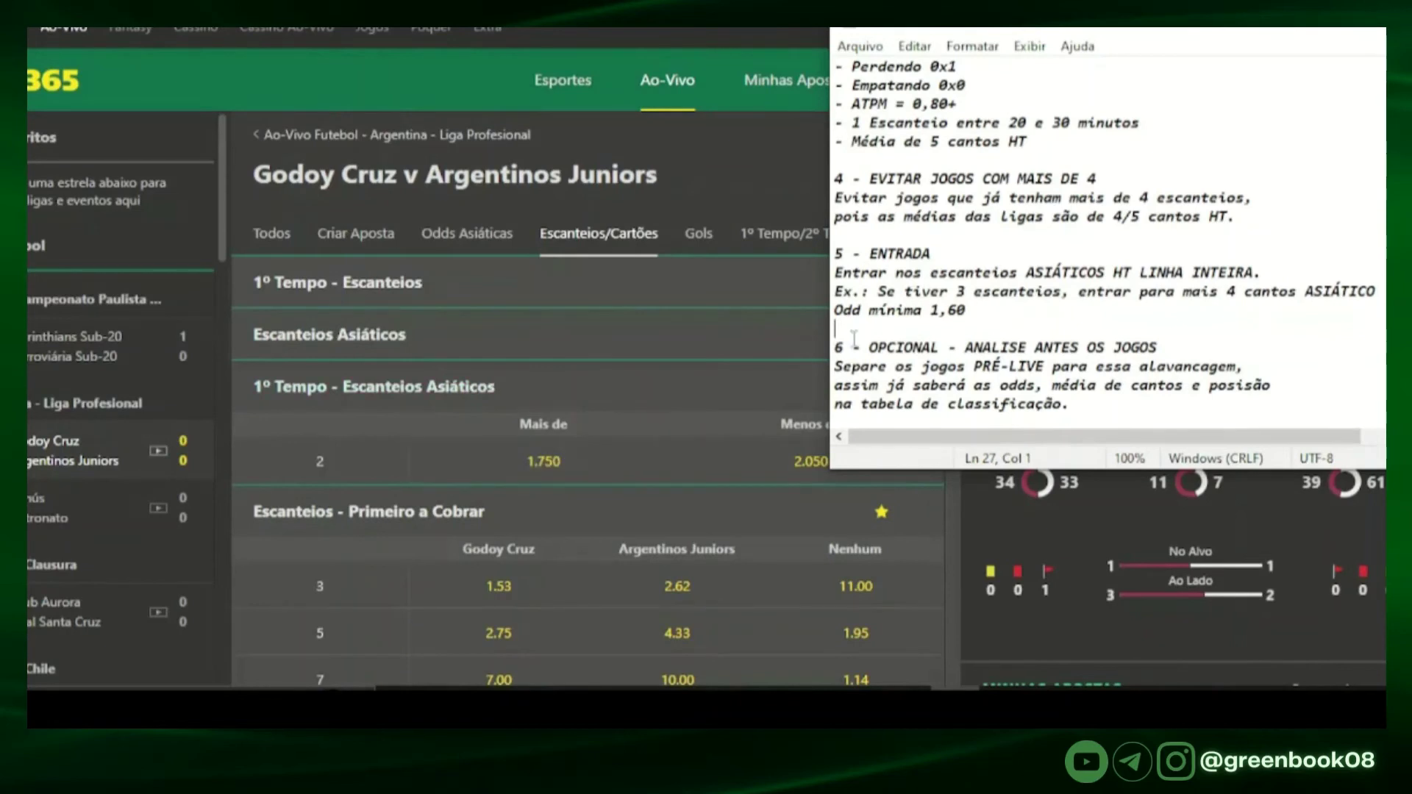
Step: Open the live match Lanús v Patronato, show its corners and cards markets, and review its expanded event timeline
{"action": "left_click", "coordinate": [74, 491]}
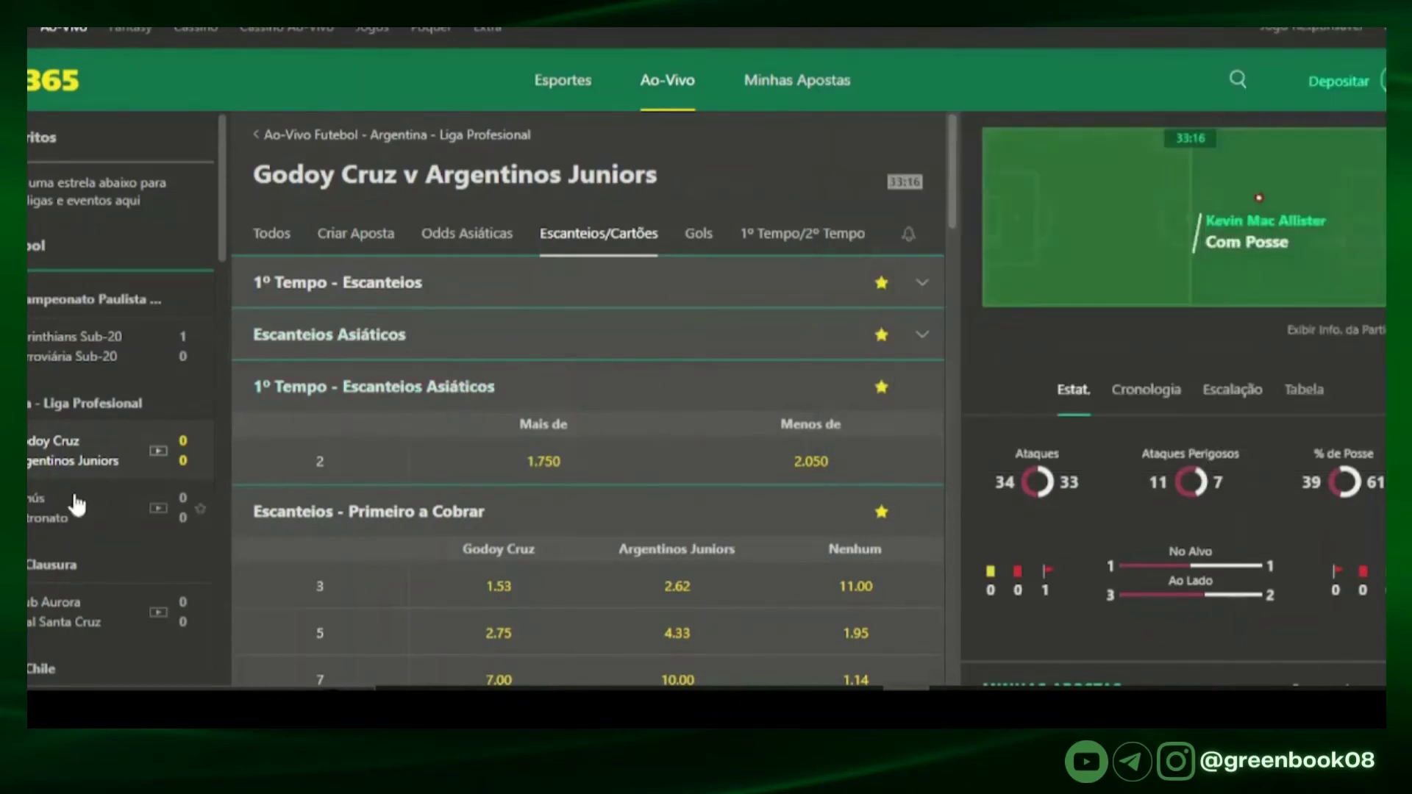
{"action": "left_click", "coordinate": [599, 242]}
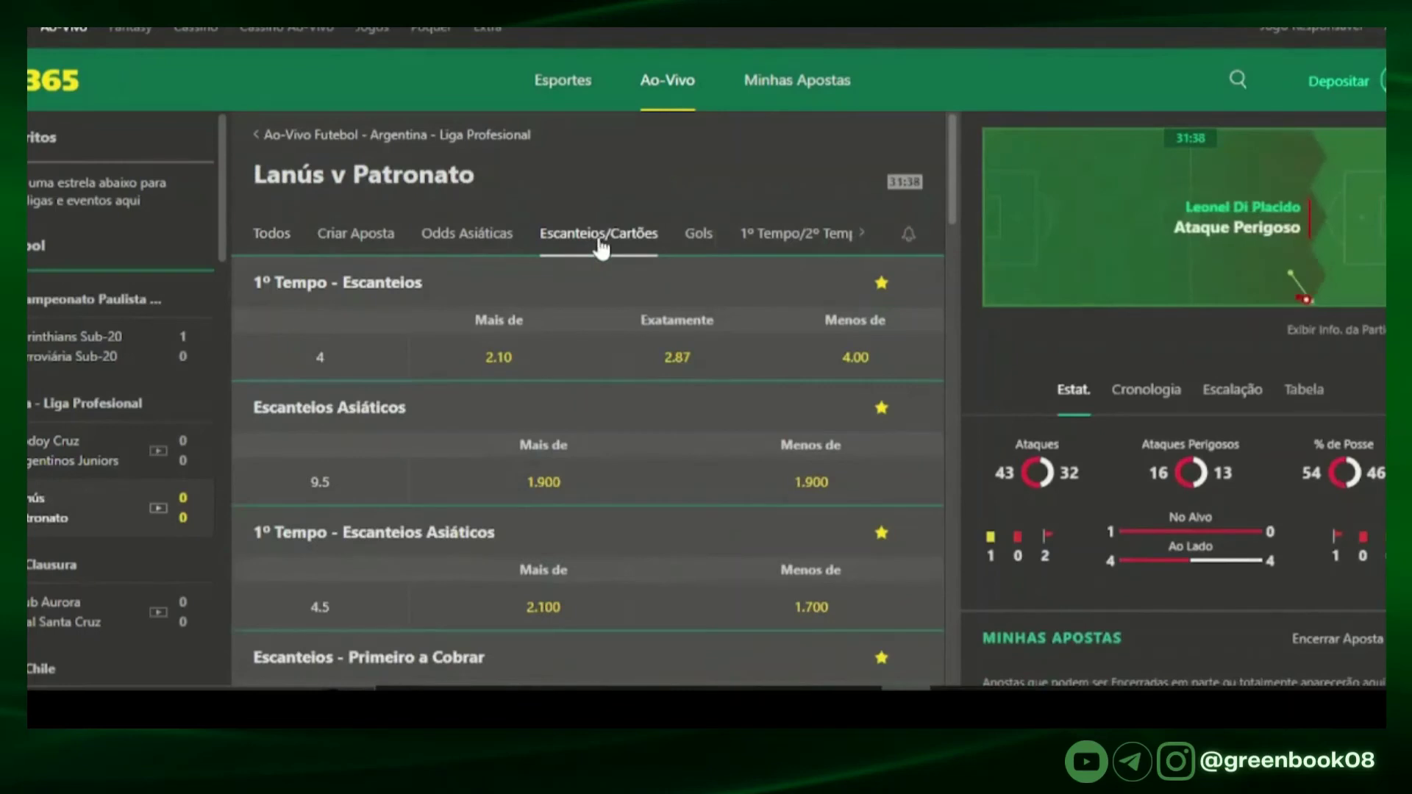
{"action": "left_click", "coordinate": [1136, 391]}
{"action": "left_click", "coordinate": [1177, 617]}
{"action": "scroll", "coordinate": [1183, 584], "scroll_direction": "down", "scroll_amount": 3}
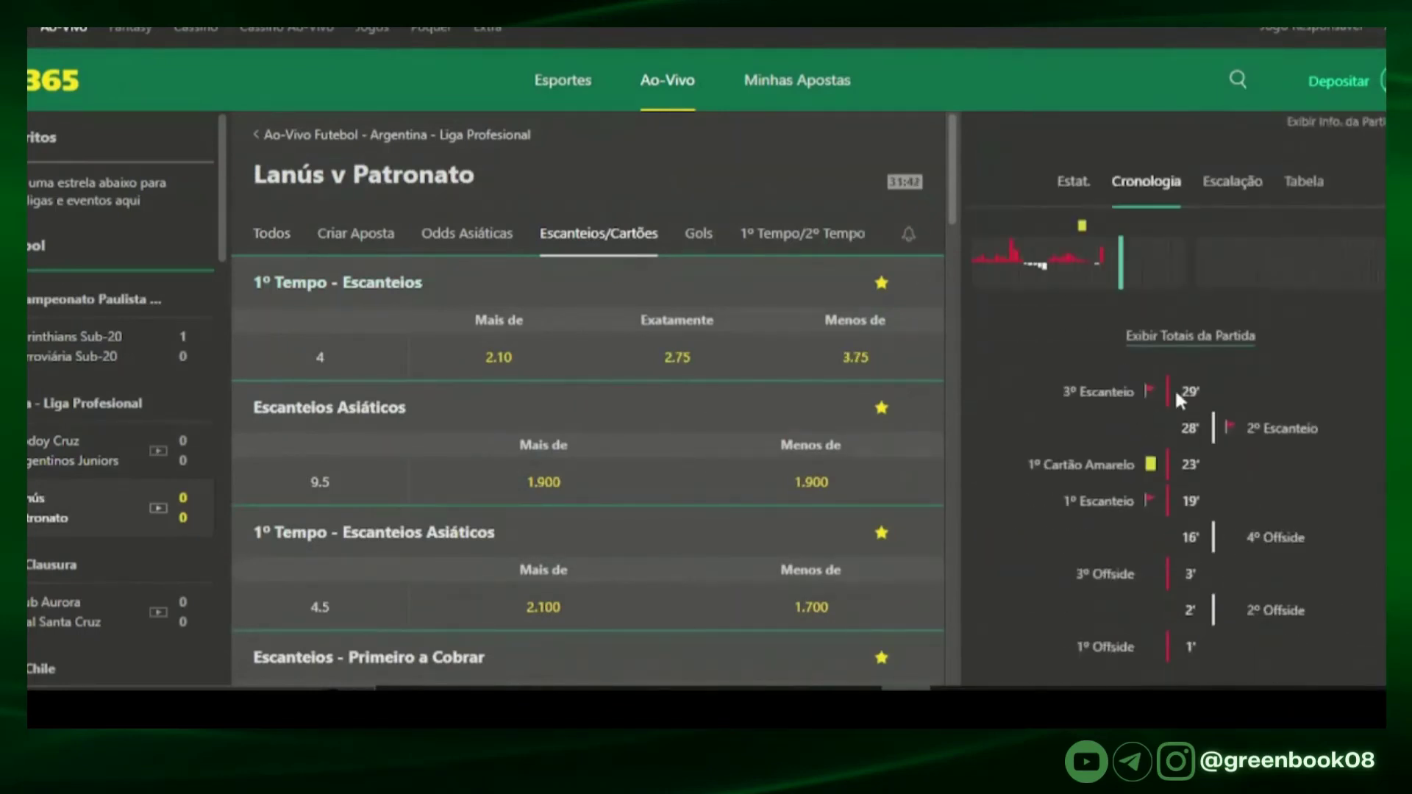
{"action": "scroll", "coordinate": [1184, 430], "scroll_direction": "up", "scroll_amount": 4}
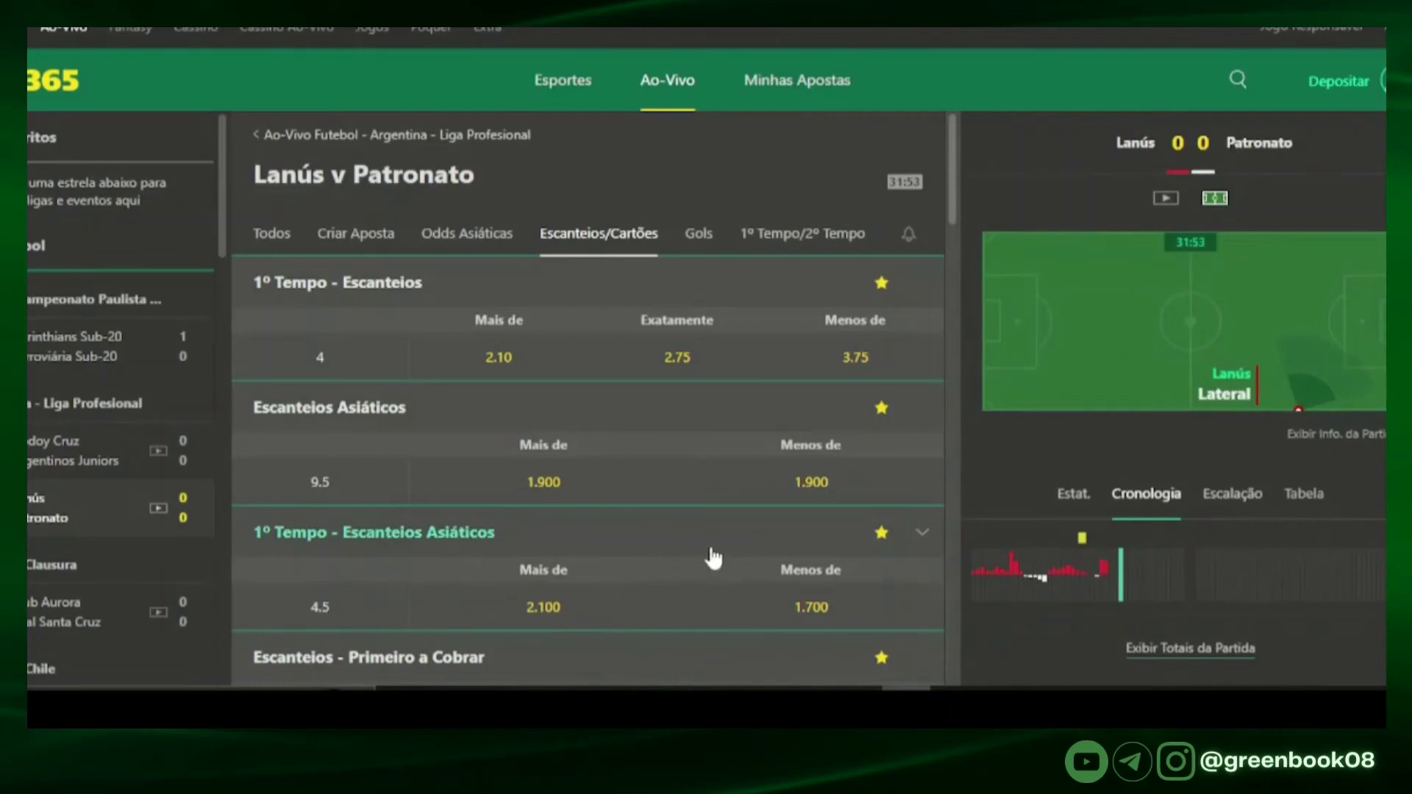
Step: Switch to the text notes and read the remaining entry criteria, from the Asian corners entry rule to the analysis tools
{"action": "key", "text": "alt+Tab"}
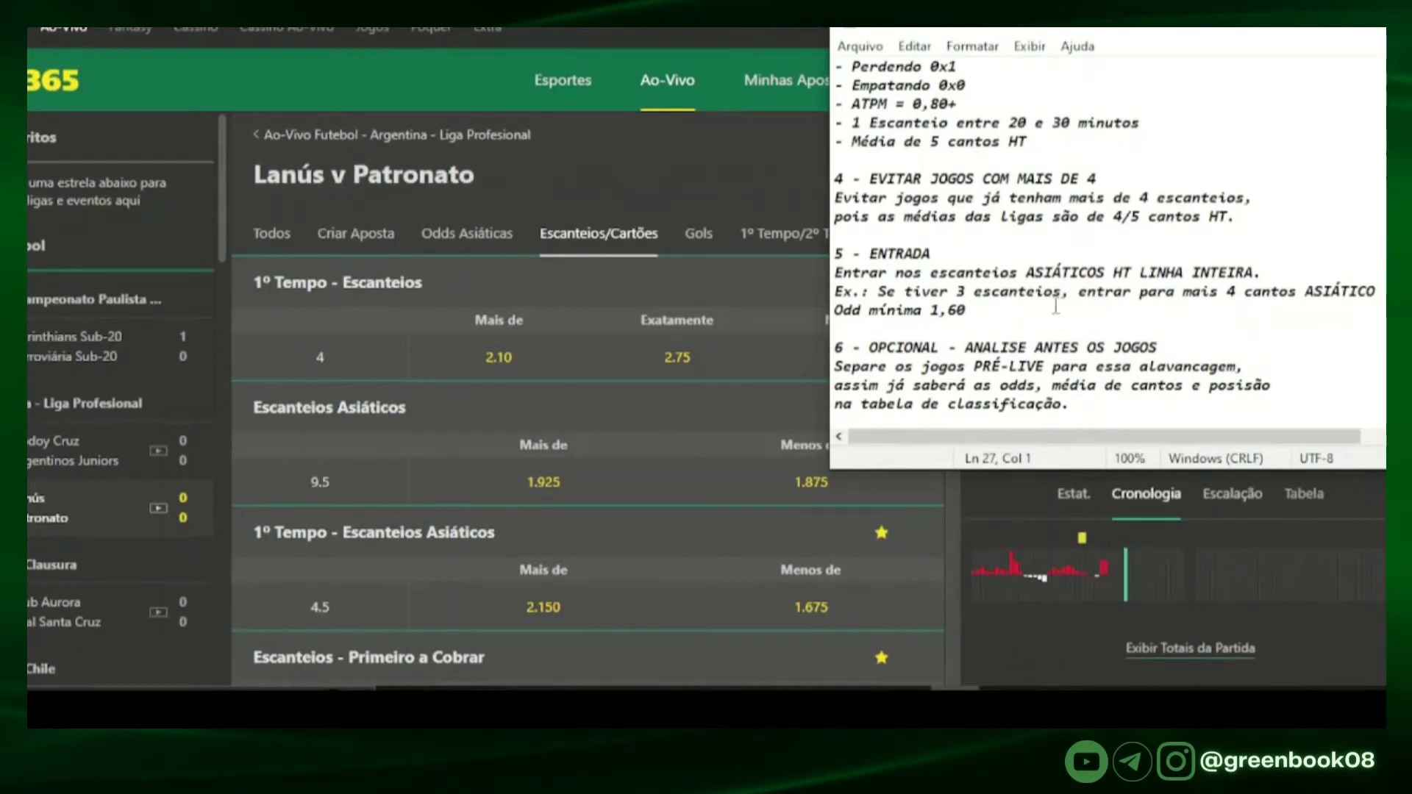
{"action": "scroll", "coordinate": [1057, 305], "scroll_direction": "down", "scroll_amount": 1}
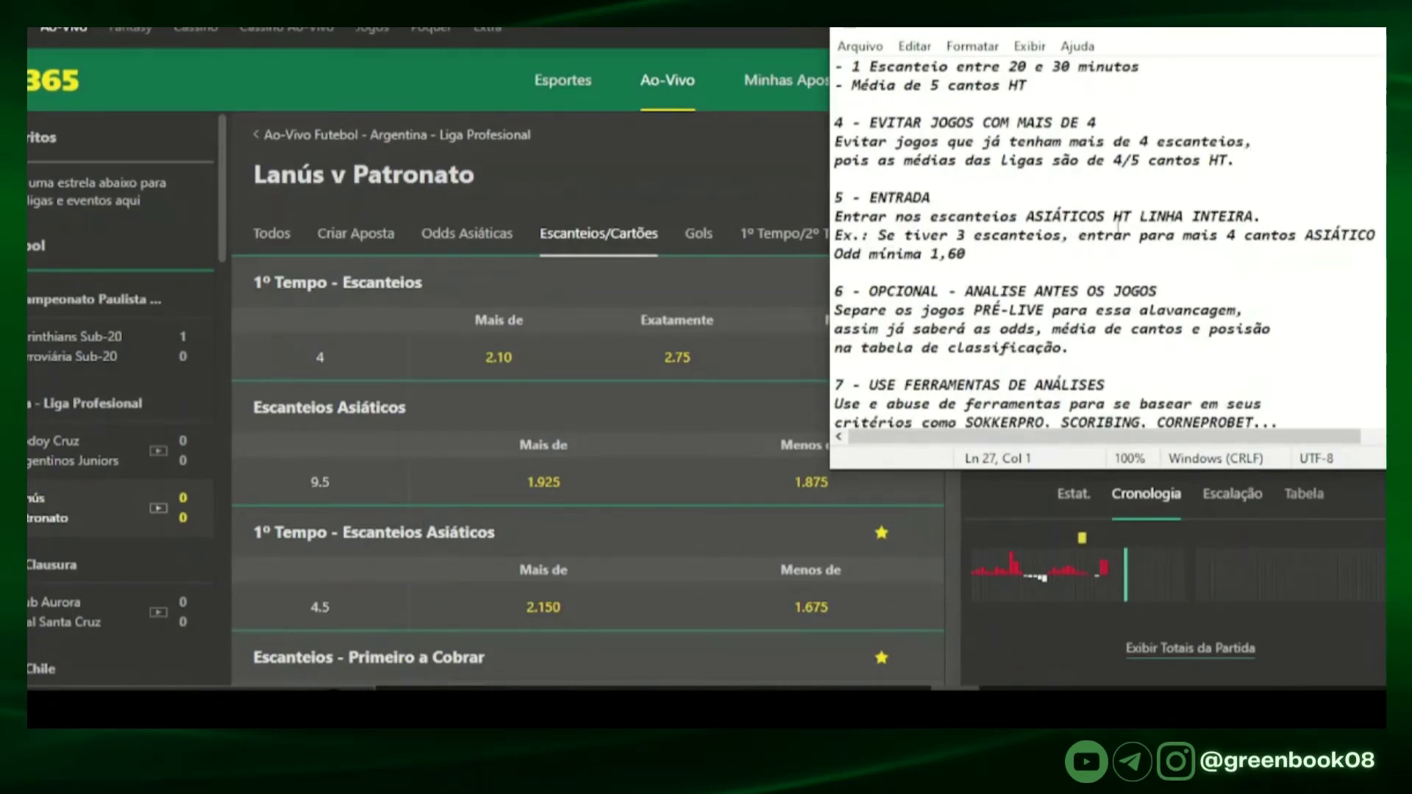
{"action": "scroll", "coordinate": [1104, 287], "scroll_direction": "down", "scroll_amount": 1}
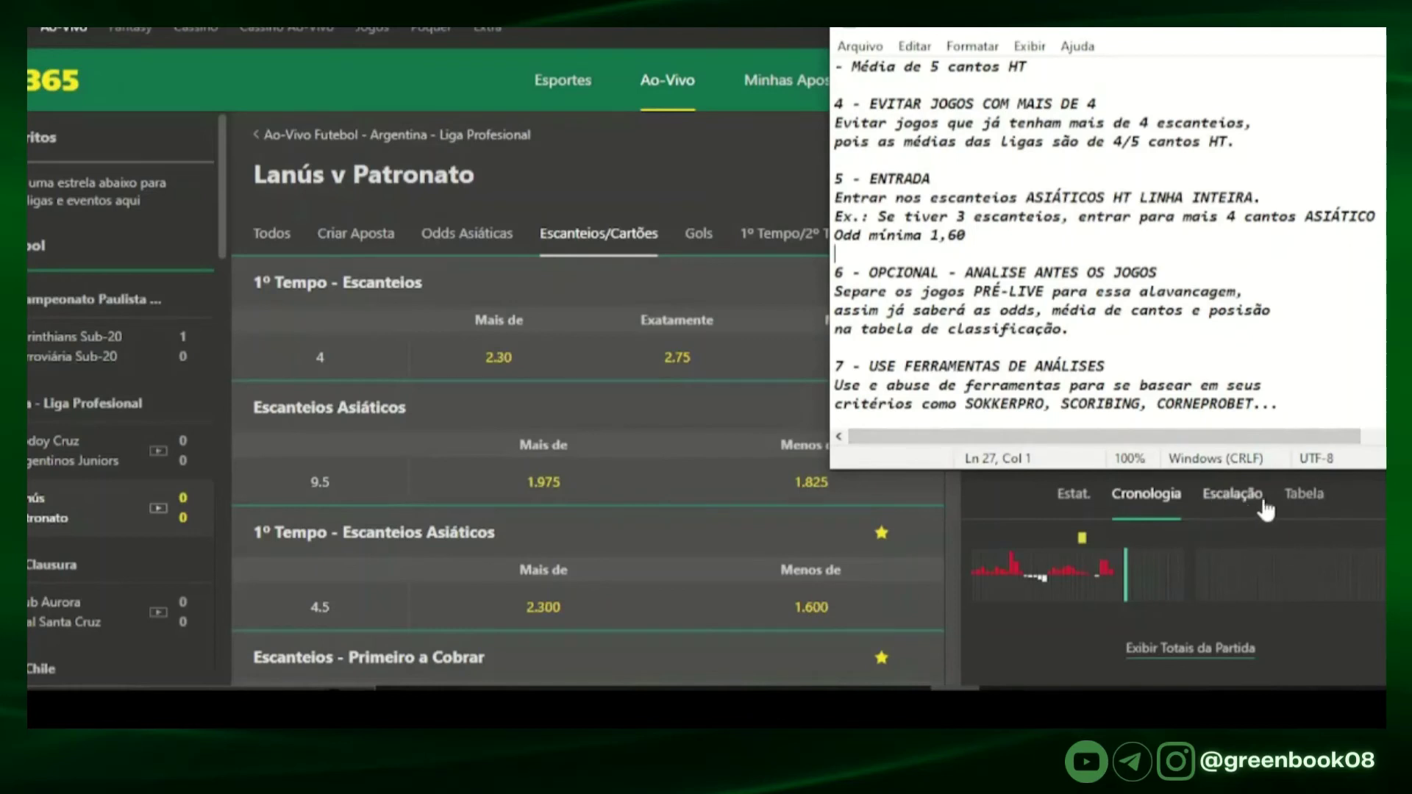
Step: Open the live match Godoy Cruz v Argentinos Juniors to check its first-half Asian corners market, and switch to the SokkerPRO site
{"action": "left_click", "coordinate": [109, 445]}
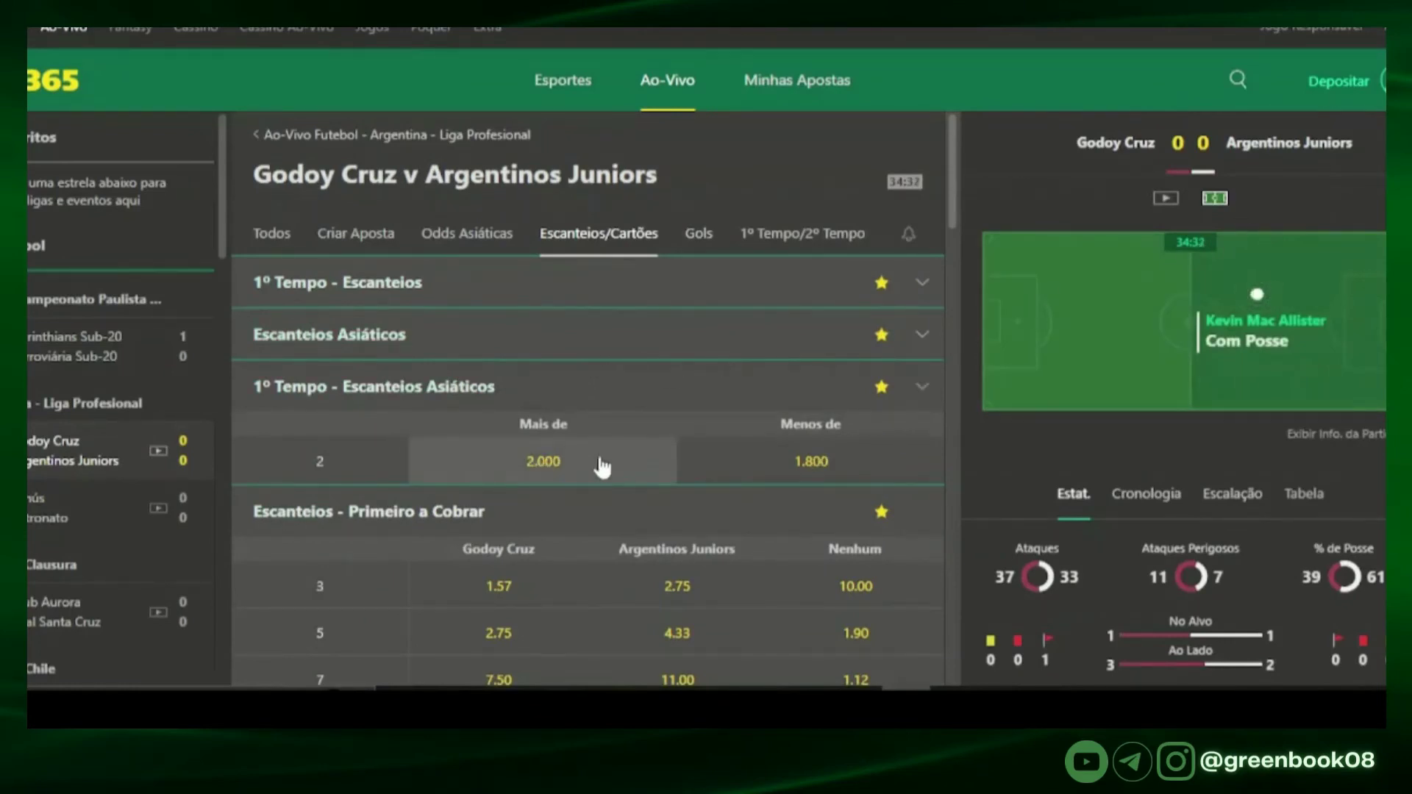
{"action": "mouse_move", "coordinate": [954, 710]}
{"action": "left_click", "coordinate": [954, 621]}
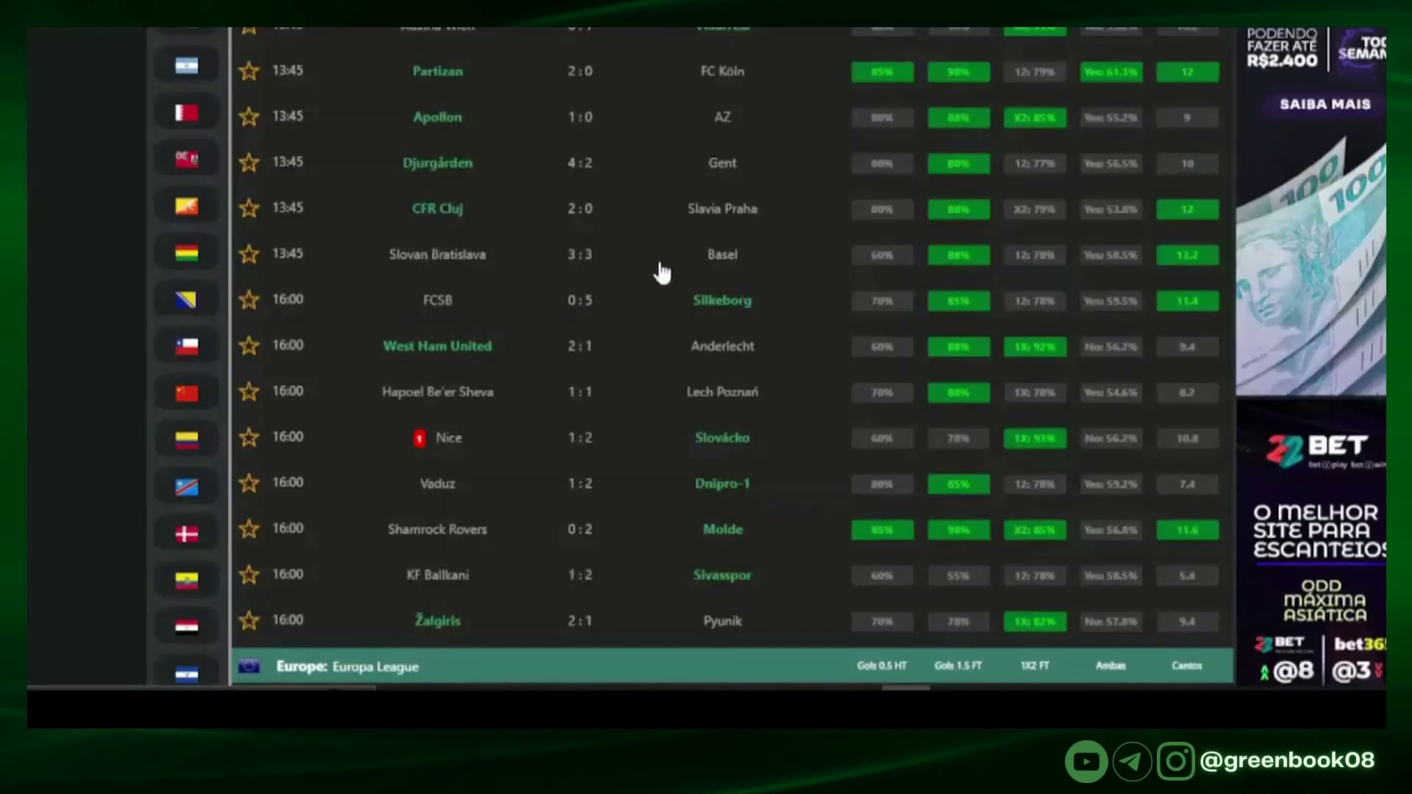
Step: Look over the day's match list on the SokkerPRO dashboard and open the list of live games
{"action": "scroll", "coordinate": [656, 257], "scroll_direction": "up", "scroll_amount": 5}
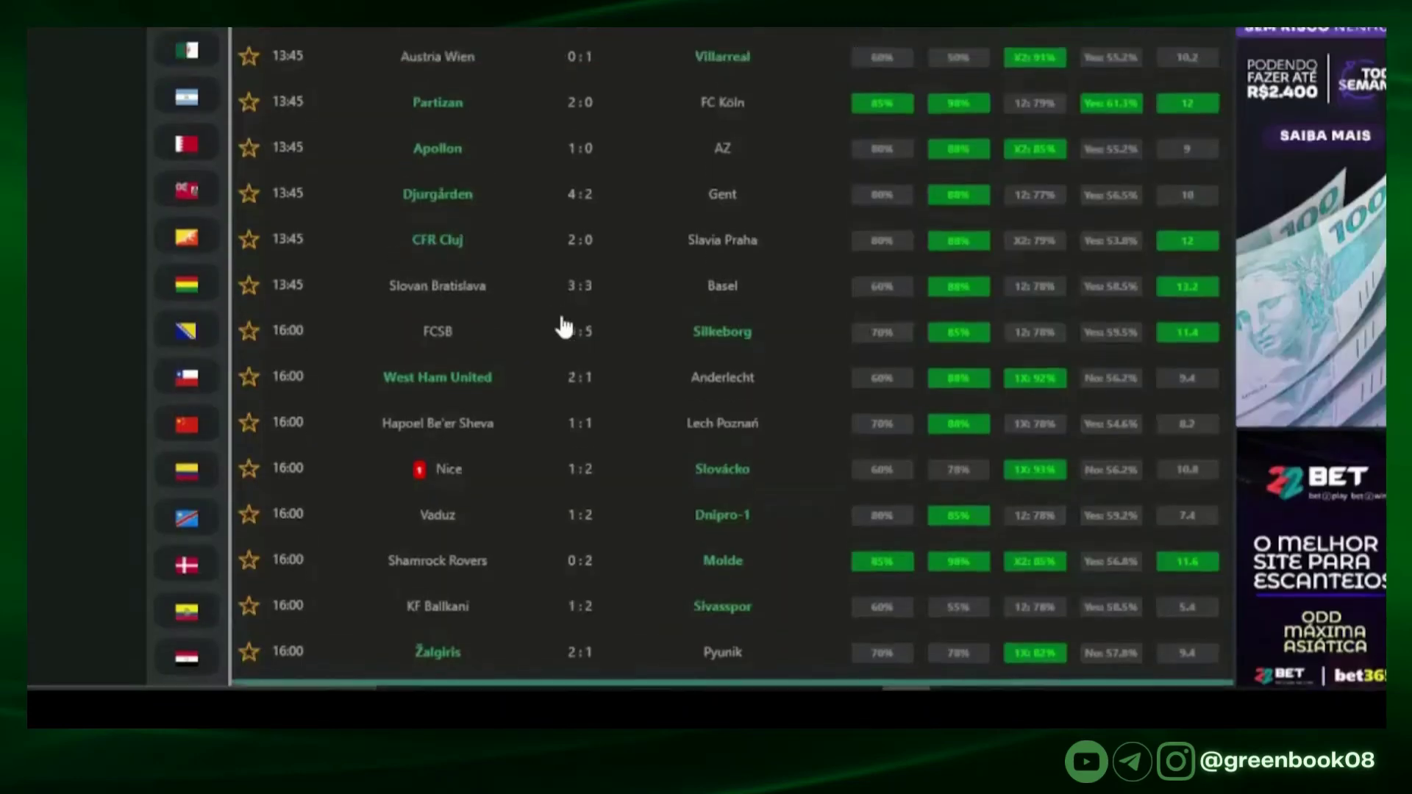
{"action": "scroll", "coordinate": [309, 389], "scroll_direction": "down", "scroll_amount": 3}
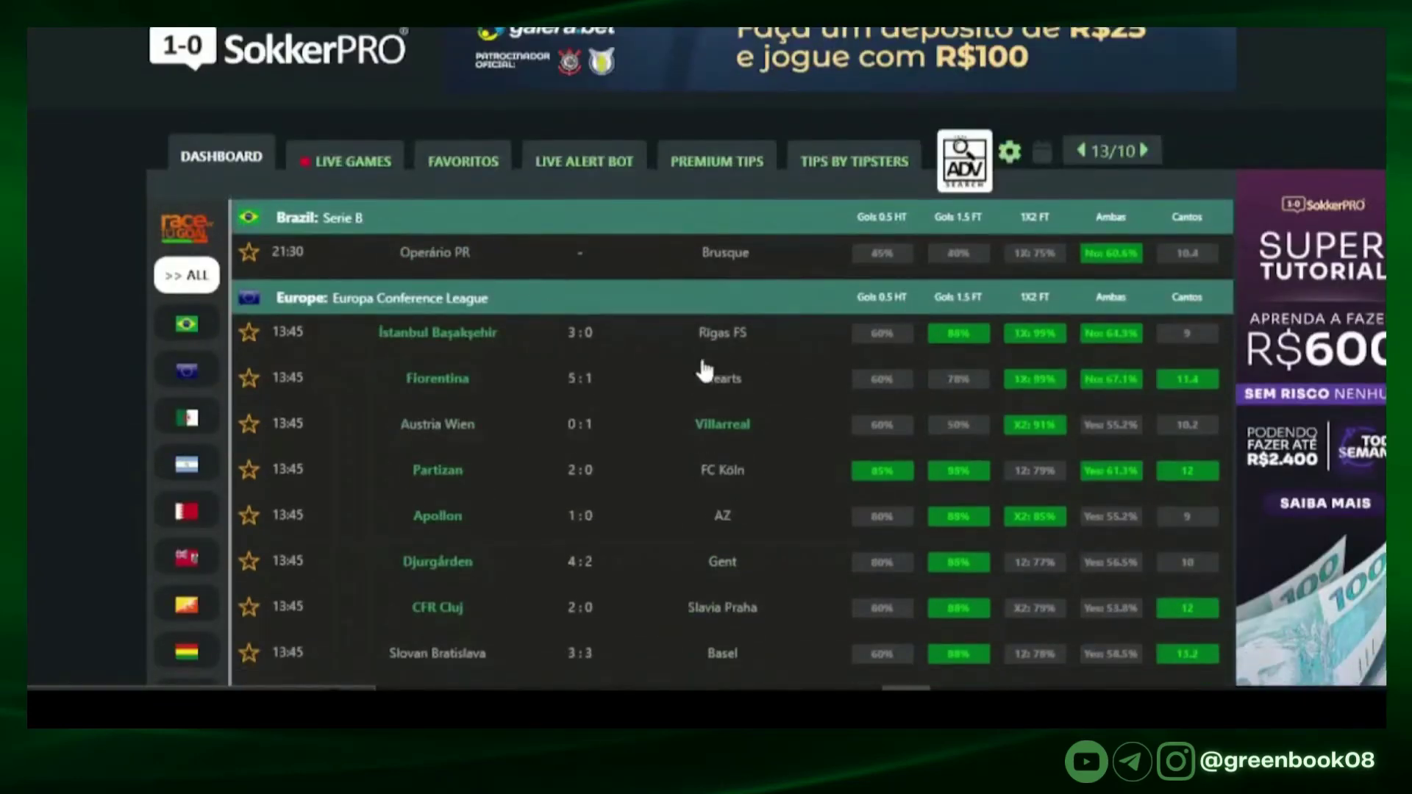
{"action": "scroll", "coordinate": [358, 128], "scroll_direction": "up", "scroll_amount": 3}
{"action": "left_click", "coordinate": [350, 175]}
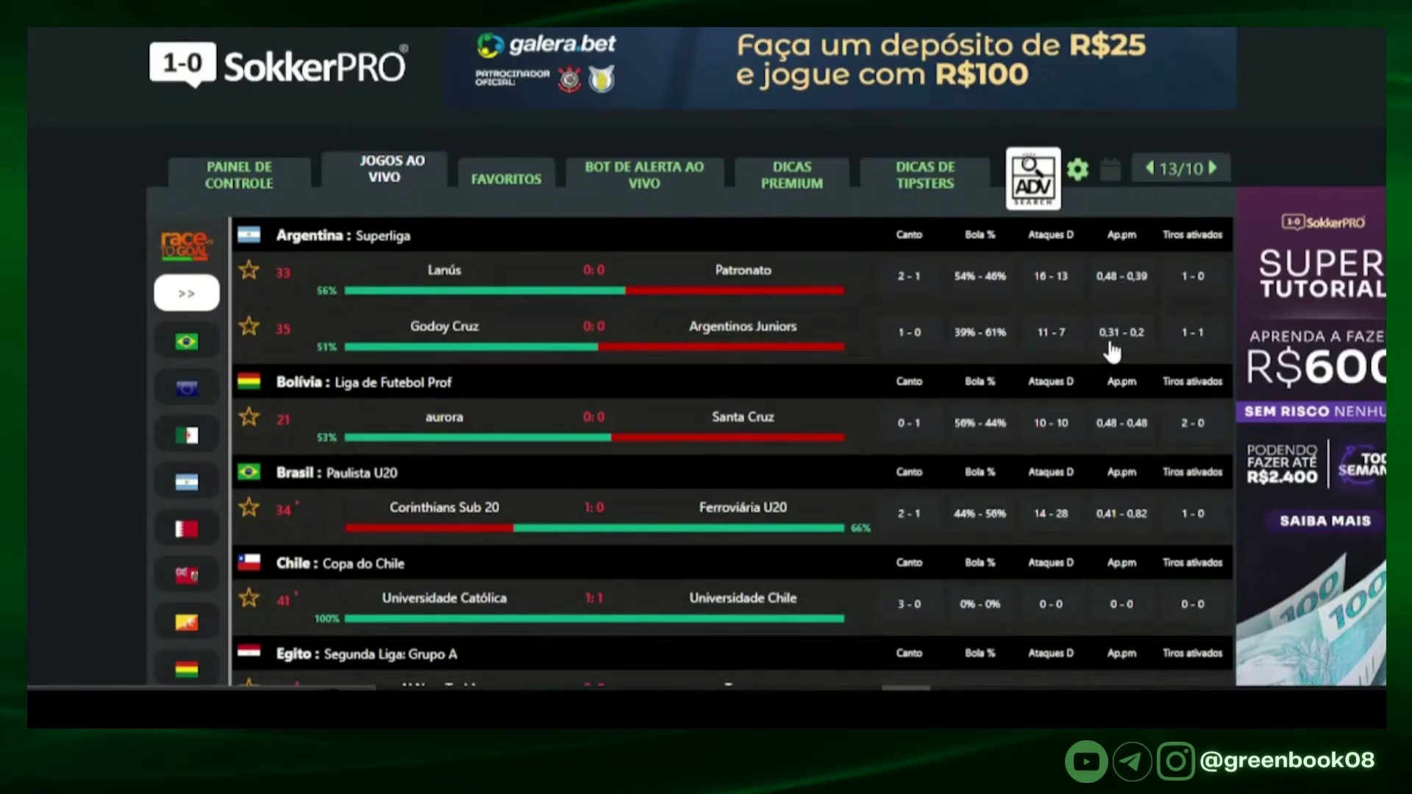
Step: Examine the corners, possession, dangerous attacks and attacks-per-minute figures of the live games, from Argentina's Superliga to Uruguay's Primeira Divisão
{"action": "scroll", "coordinate": [1103, 342], "scroll_direction": "down", "scroll_amount": 1}
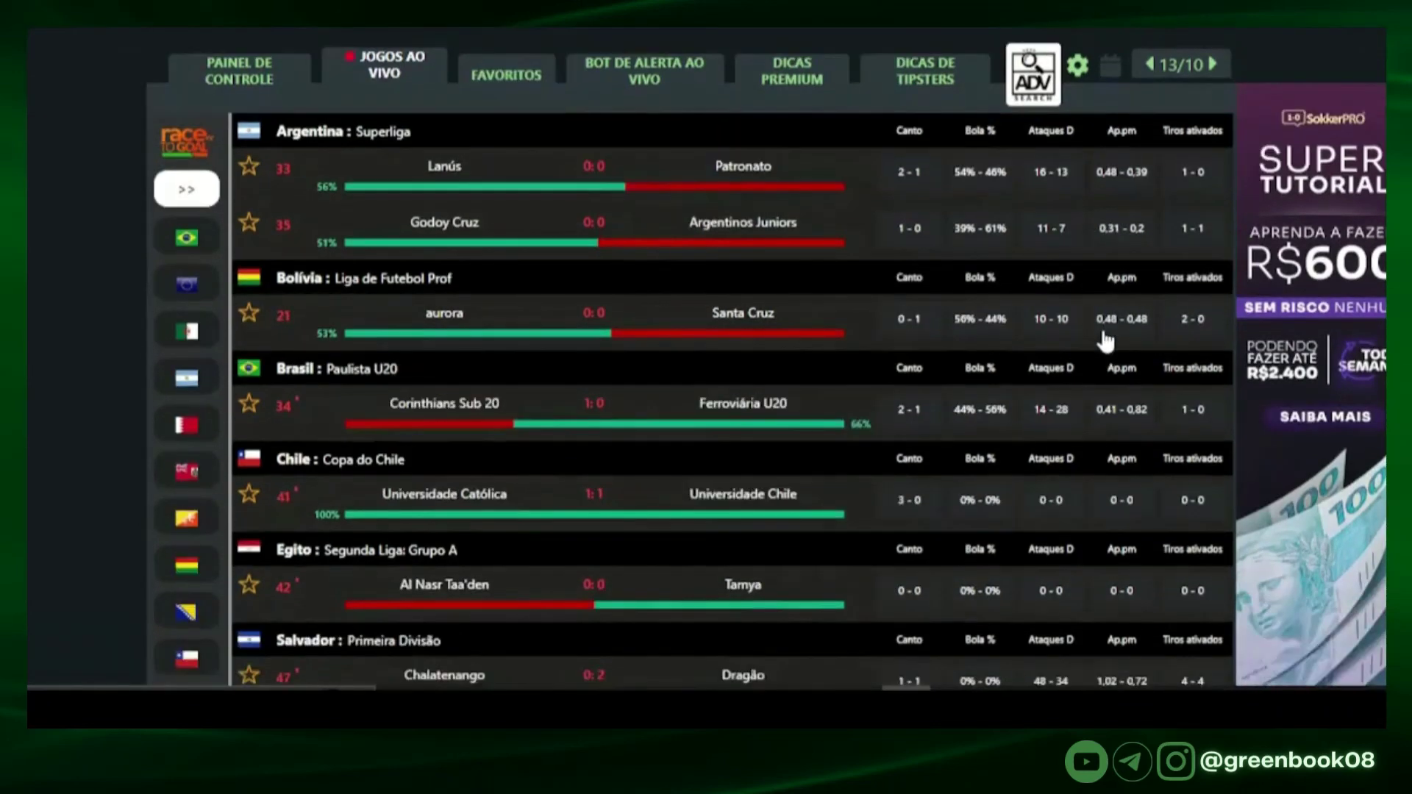
{"action": "scroll", "coordinate": [1029, 353], "scroll_direction": "up", "scroll_amount": 1}
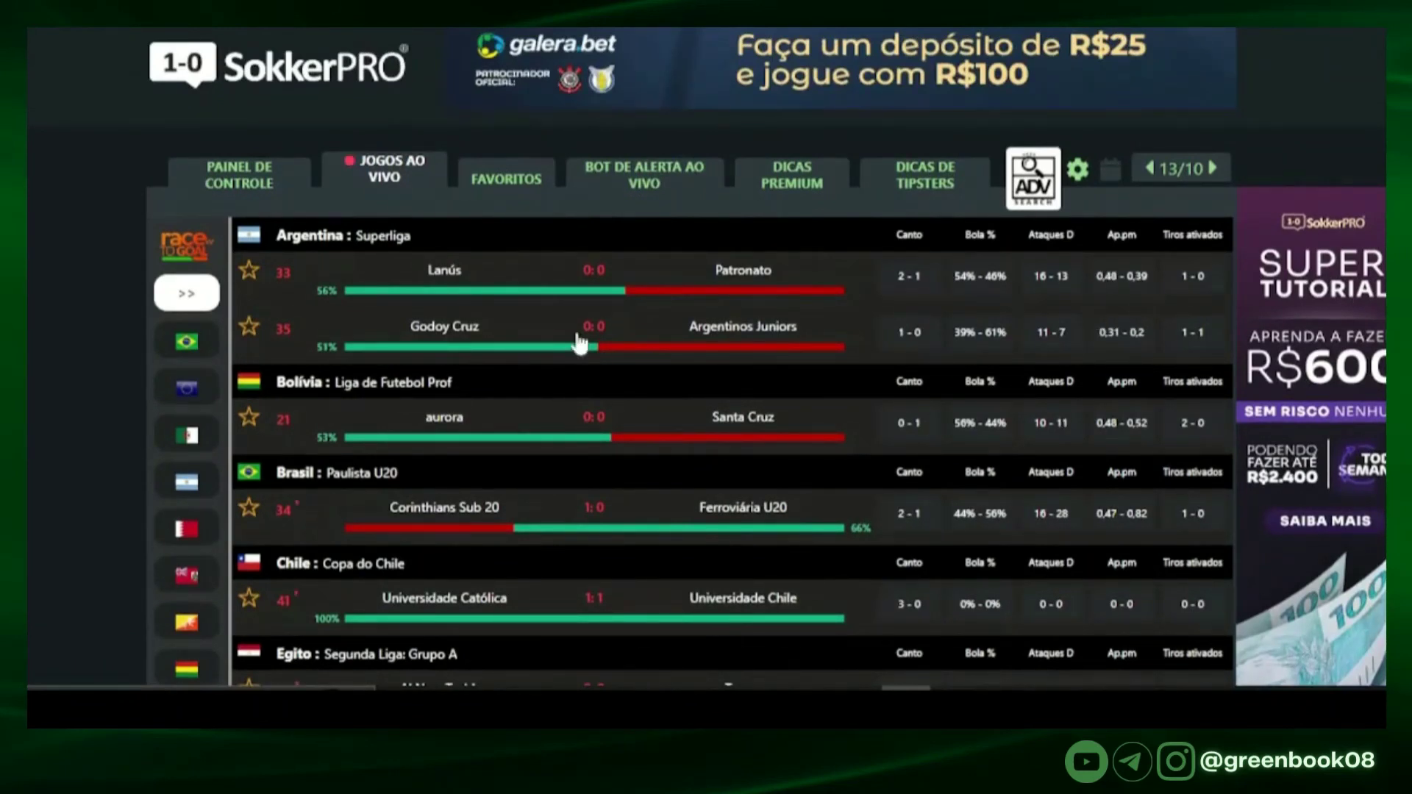
{"action": "scroll", "coordinate": [395, 294], "scroll_direction": "down", "scroll_amount": 1}
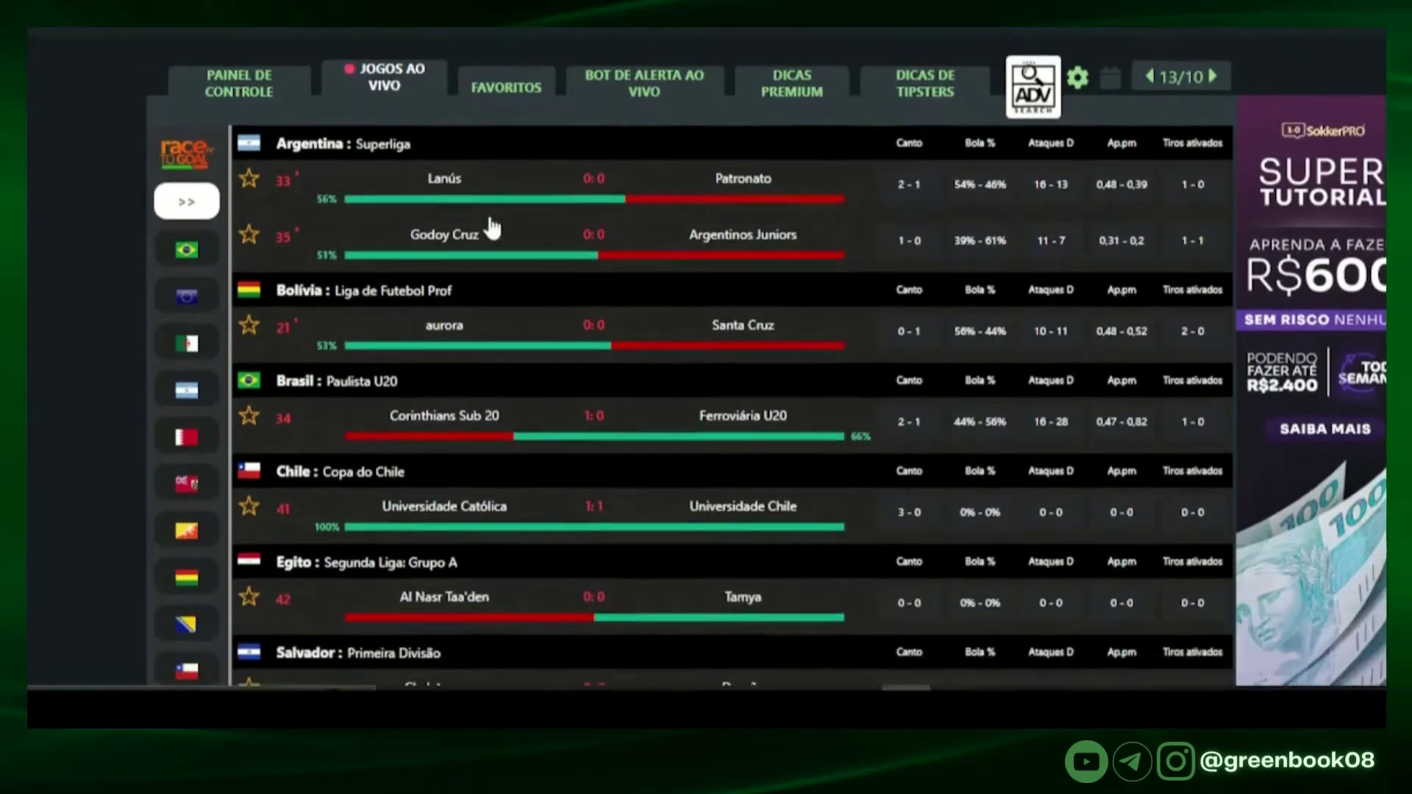
{"action": "scroll", "coordinate": [393, 372], "scroll_direction": "up", "scroll_amount": 1}
{"action": "scroll", "coordinate": [404, 369], "scroll_direction": "down", "scroll_amount": 2}
{"action": "scroll", "coordinate": [478, 364], "scroll_direction": "down", "scroll_amount": 3}
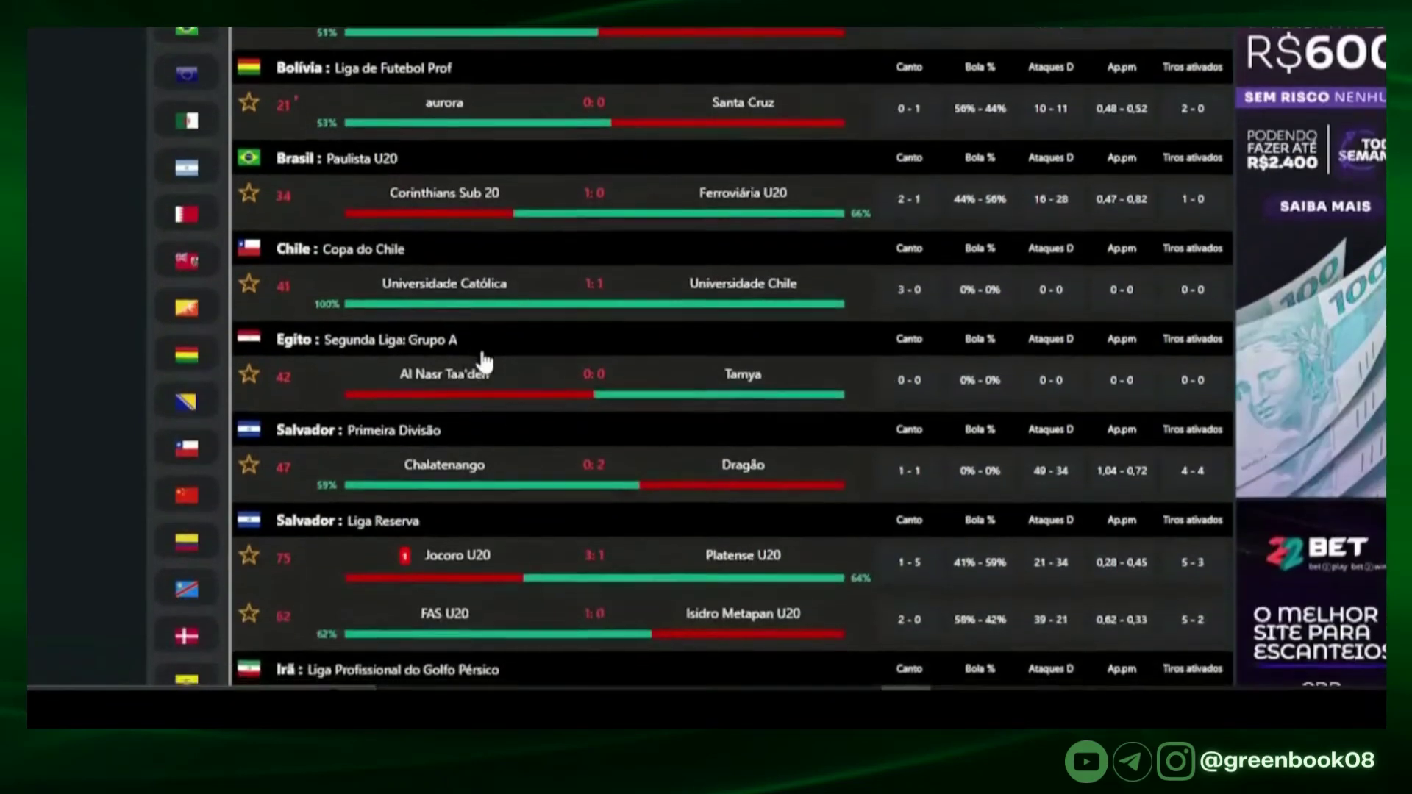
{"action": "scroll", "coordinate": [611, 397], "scroll_direction": "down", "scroll_amount": 1}
{"action": "scroll", "coordinate": [610, 470], "scroll_direction": "down", "scroll_amount": 3}
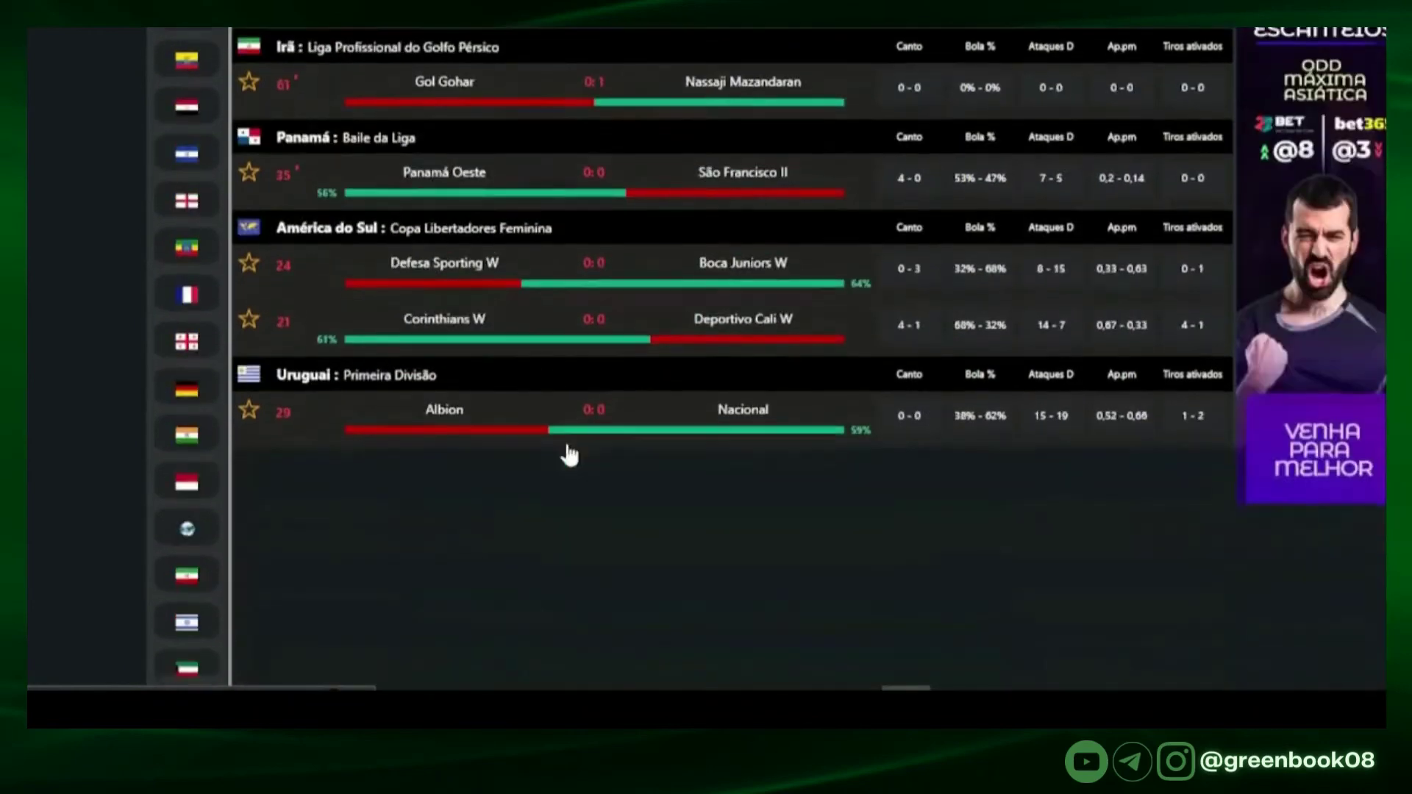
{"action": "scroll", "coordinate": [580, 432], "scroll_direction": "up", "scroll_amount": 10}
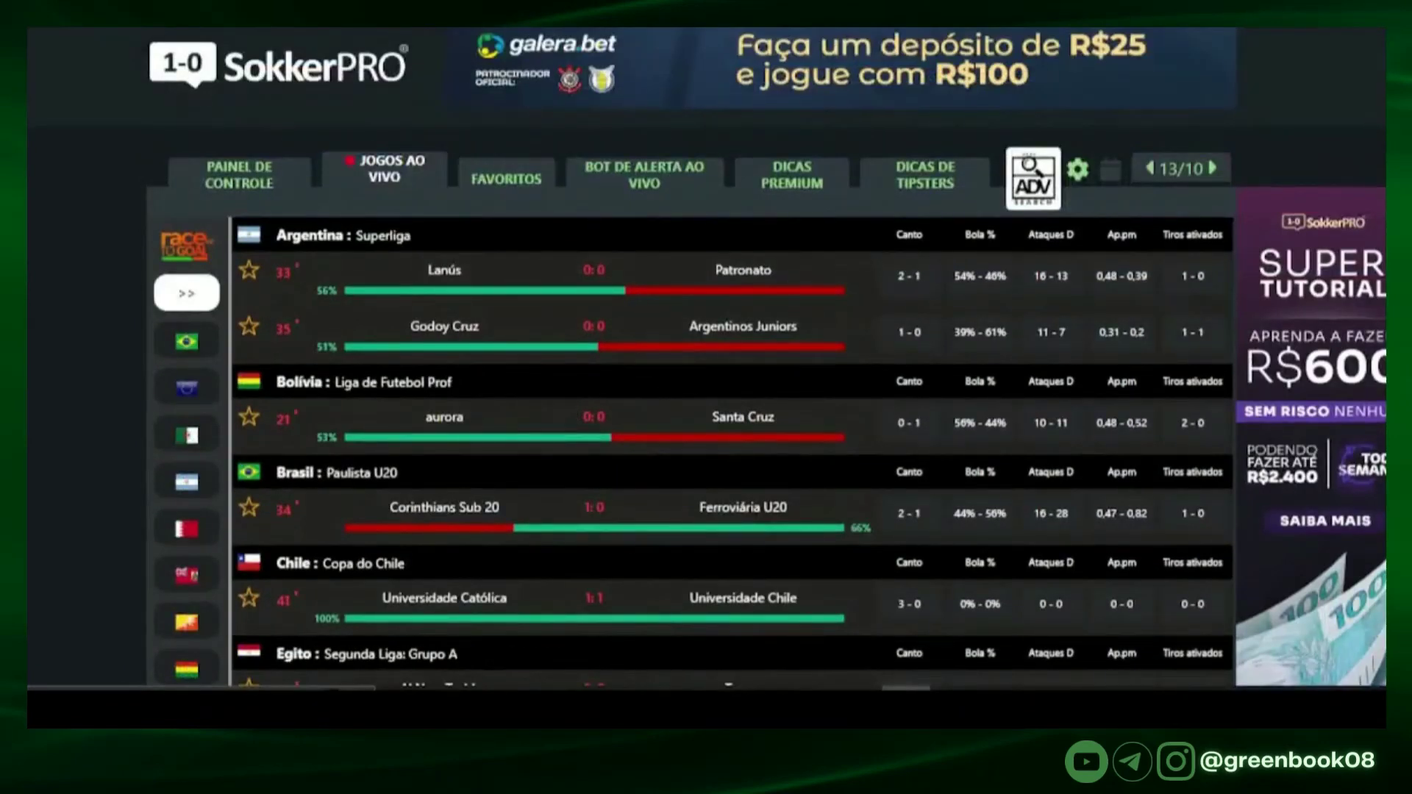
Step: Switch to the Alavancagem spreadsheet and review the stakes, odds, winnings and withdrawals from Ciclo 1 through the total result under Ciclo 5
{"action": "key", "text": "alt+Tab"}
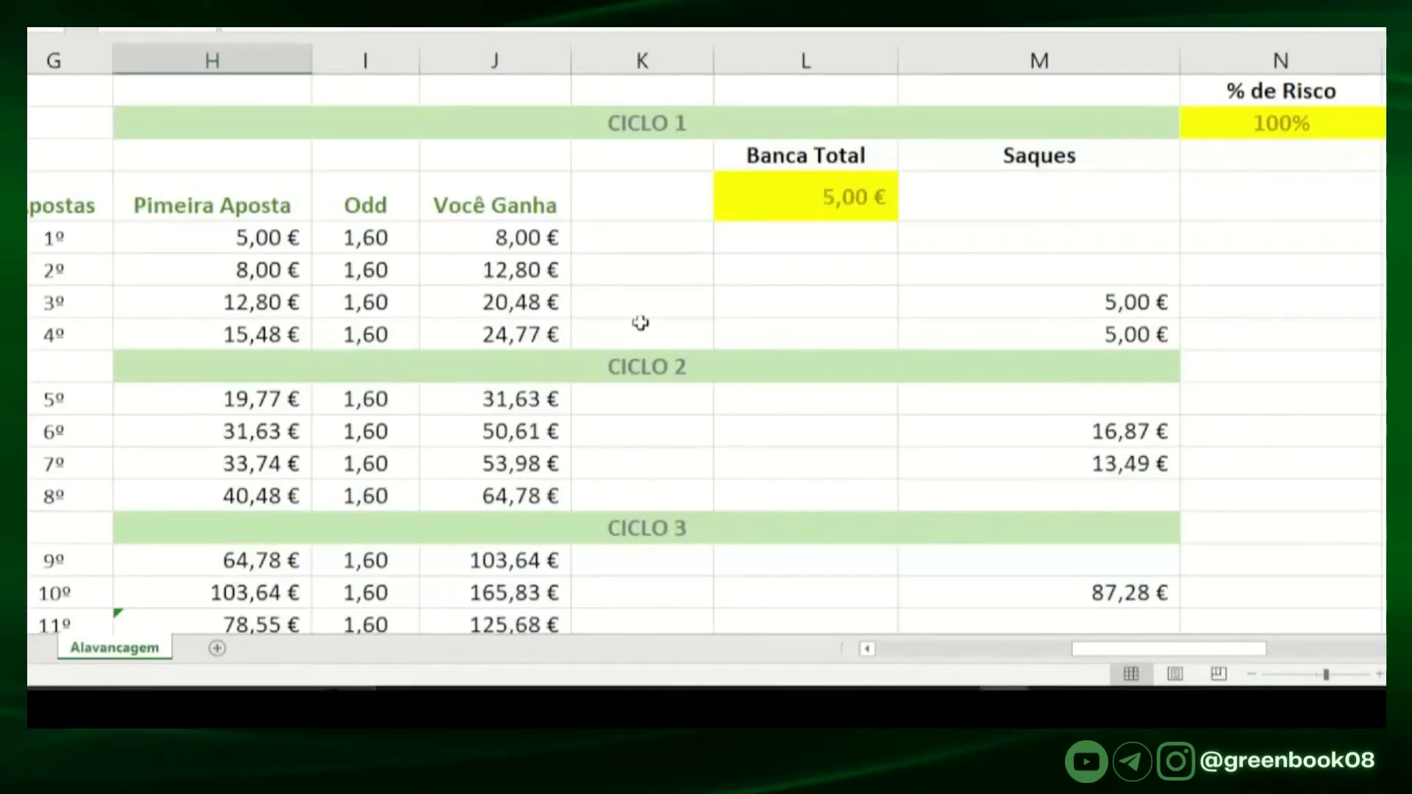
{"action": "scroll", "coordinate": [930, 328], "scroll_direction": "down", "scroll_amount": 2}
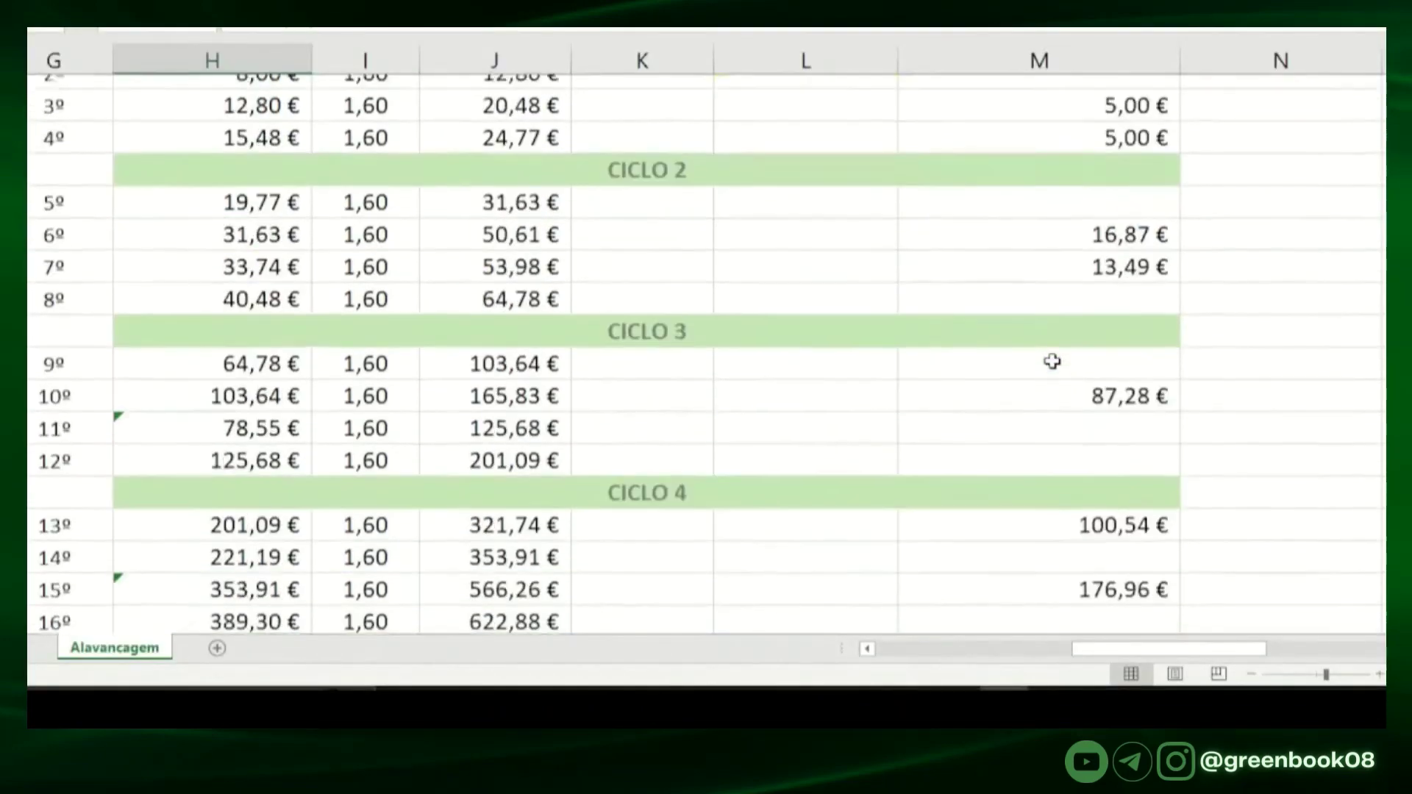
{"action": "scroll", "coordinate": [857, 385], "scroll_direction": "up", "scroll_amount": 2}
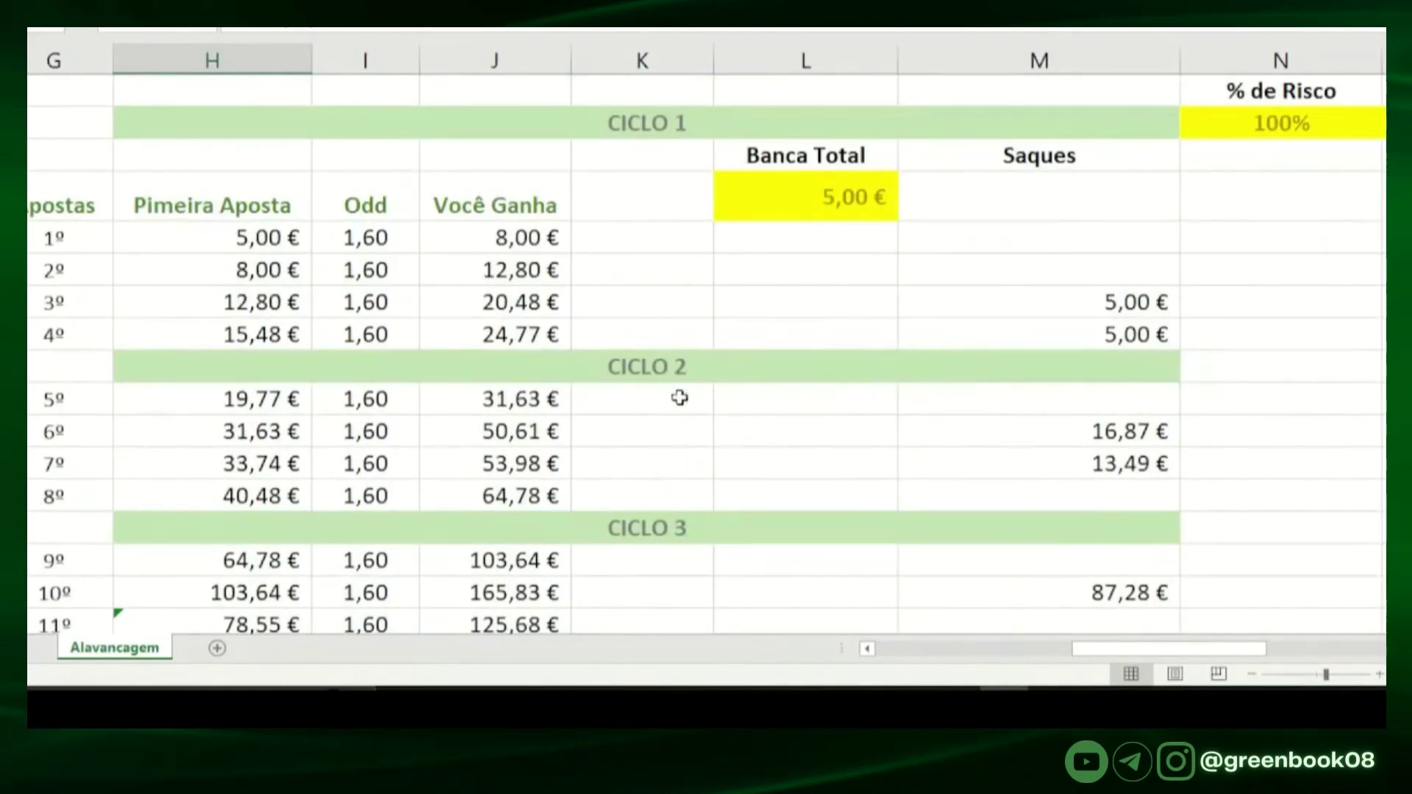
{"action": "scroll", "coordinate": [807, 346], "scroll_direction": "down", "scroll_amount": 2}
{"action": "scroll", "coordinate": [809, 364], "scroll_direction": "down", "scroll_amount": 1}
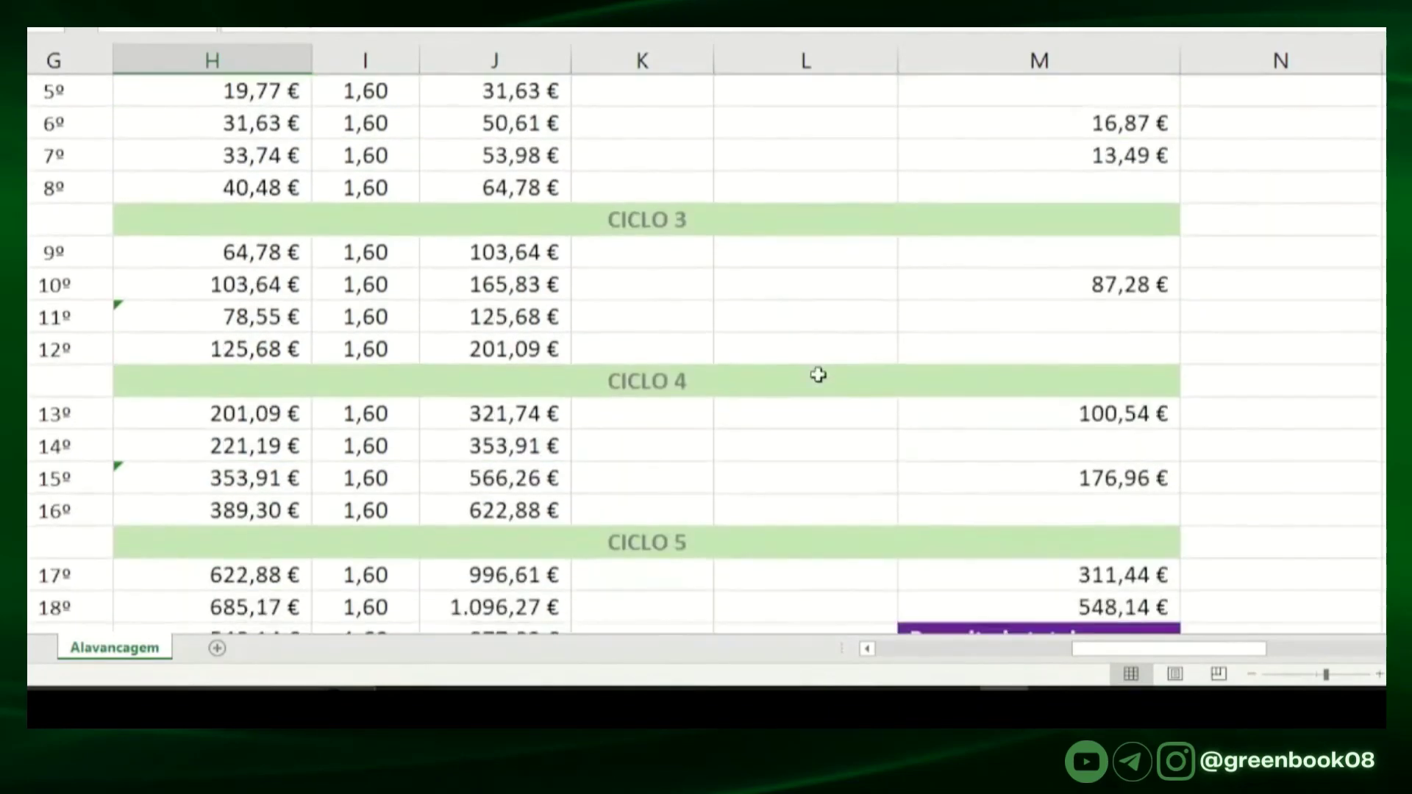
{"action": "scroll", "coordinate": [768, 376], "scroll_direction": "up", "scroll_amount": 2}
{"action": "scroll", "coordinate": [965, 483], "scroll_direction": "down", "scroll_amount": 3}
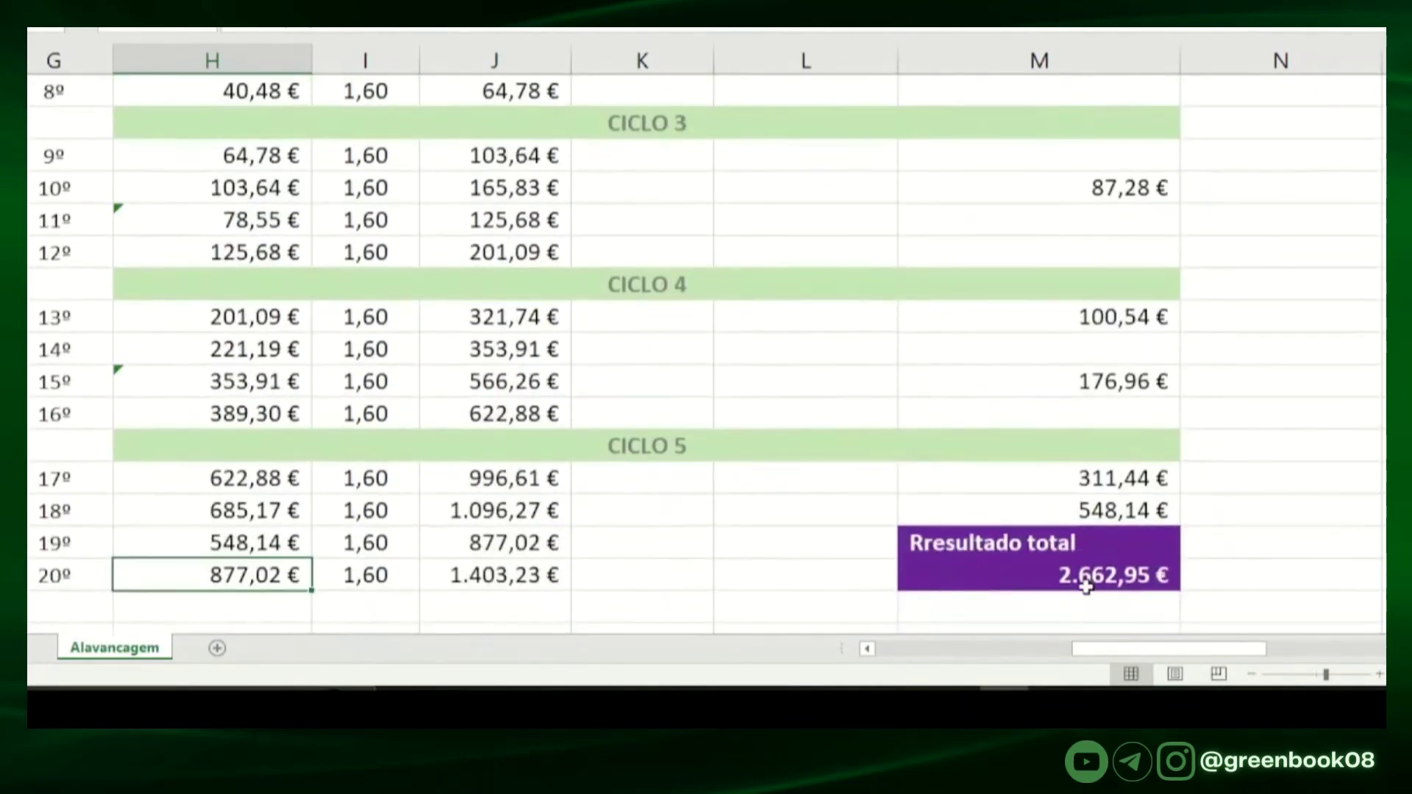
{"action": "scroll", "coordinate": [1066, 332], "scroll_direction": "up", "scroll_amount": 1}
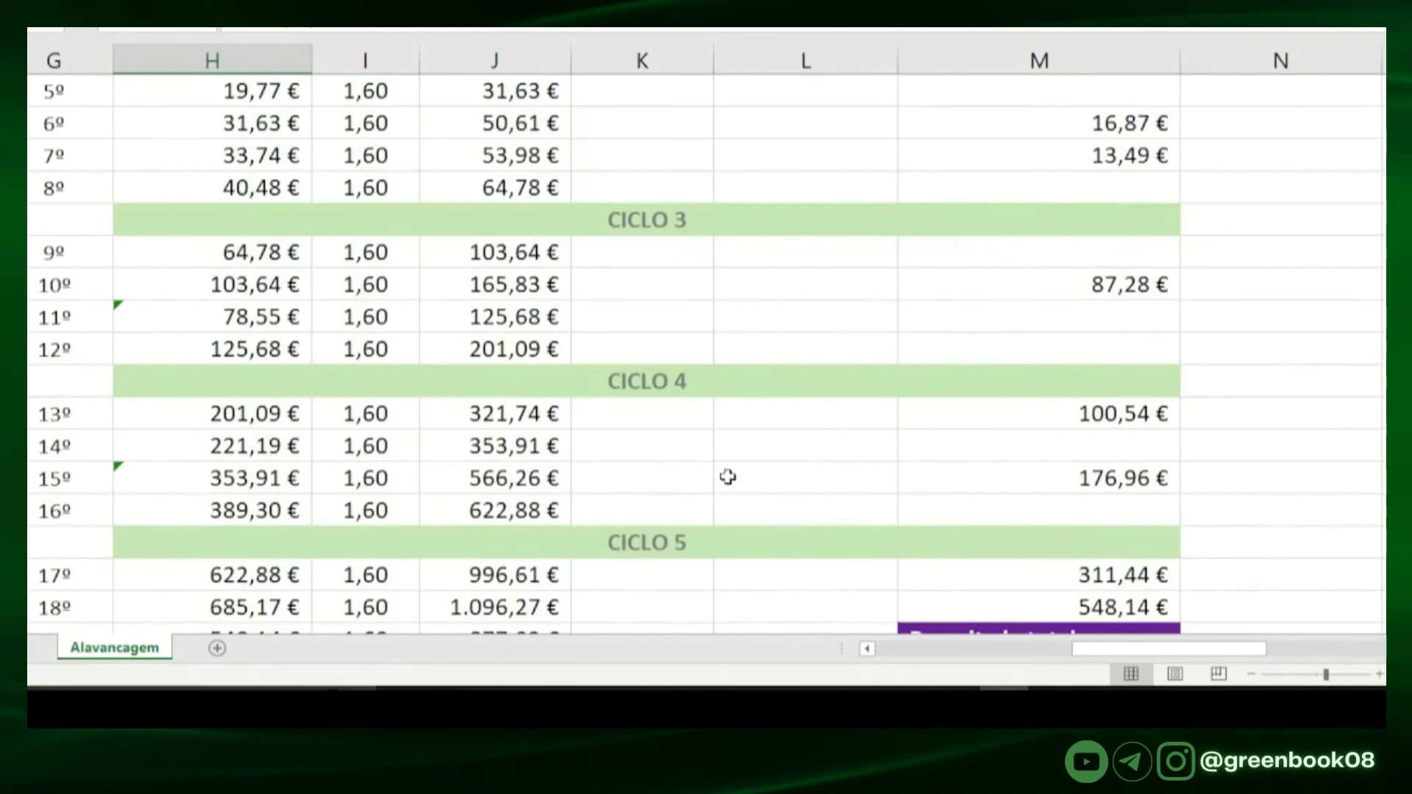
{"action": "scroll", "coordinate": [623, 425], "scroll_direction": "up", "scroll_amount": 3}
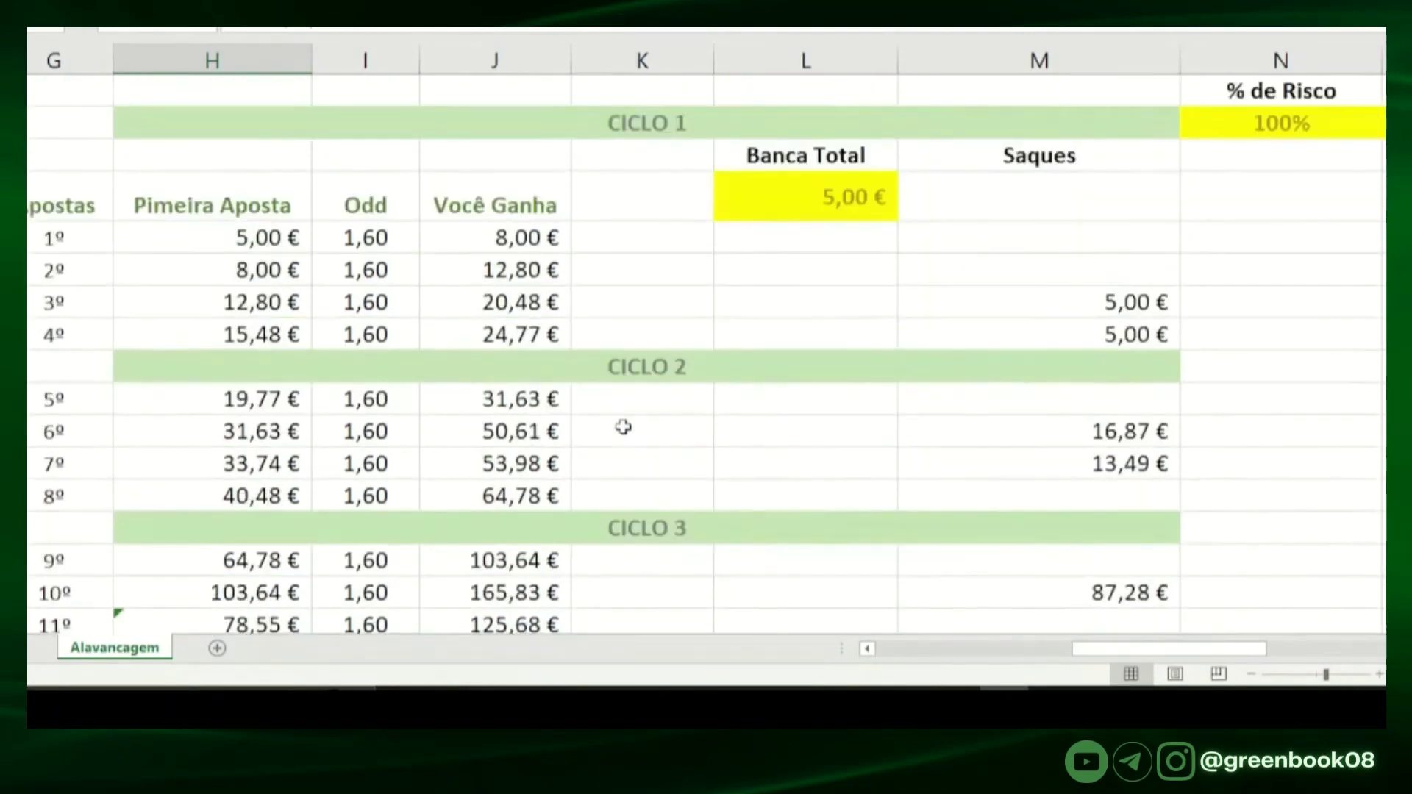
{"action": "scroll", "coordinate": [822, 469], "scroll_direction": "down", "scroll_amount": 2}
{"action": "scroll", "coordinate": [822, 469], "scroll_direction": "up", "scroll_amount": 2}
{"action": "scroll", "coordinate": [889, 323], "scroll_direction": "down", "scroll_amount": 2}
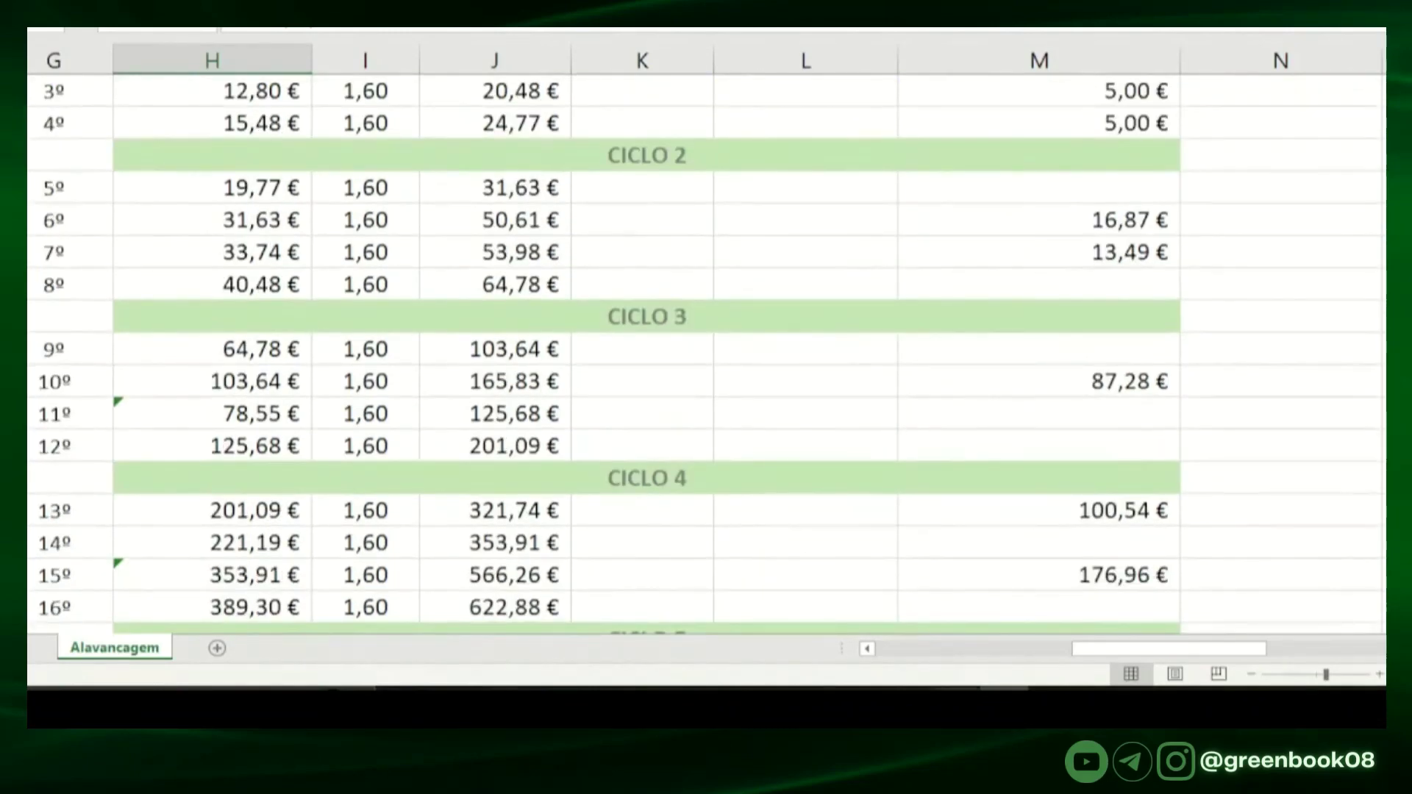
Step: Switch to the text notes, return to the start of the entry criteria, and maximize the notes window
{"action": "key", "text": "alt+Tab"}
{"action": "scroll", "coordinate": [1112, 276], "scroll_direction": "up", "scroll_amount": 5}
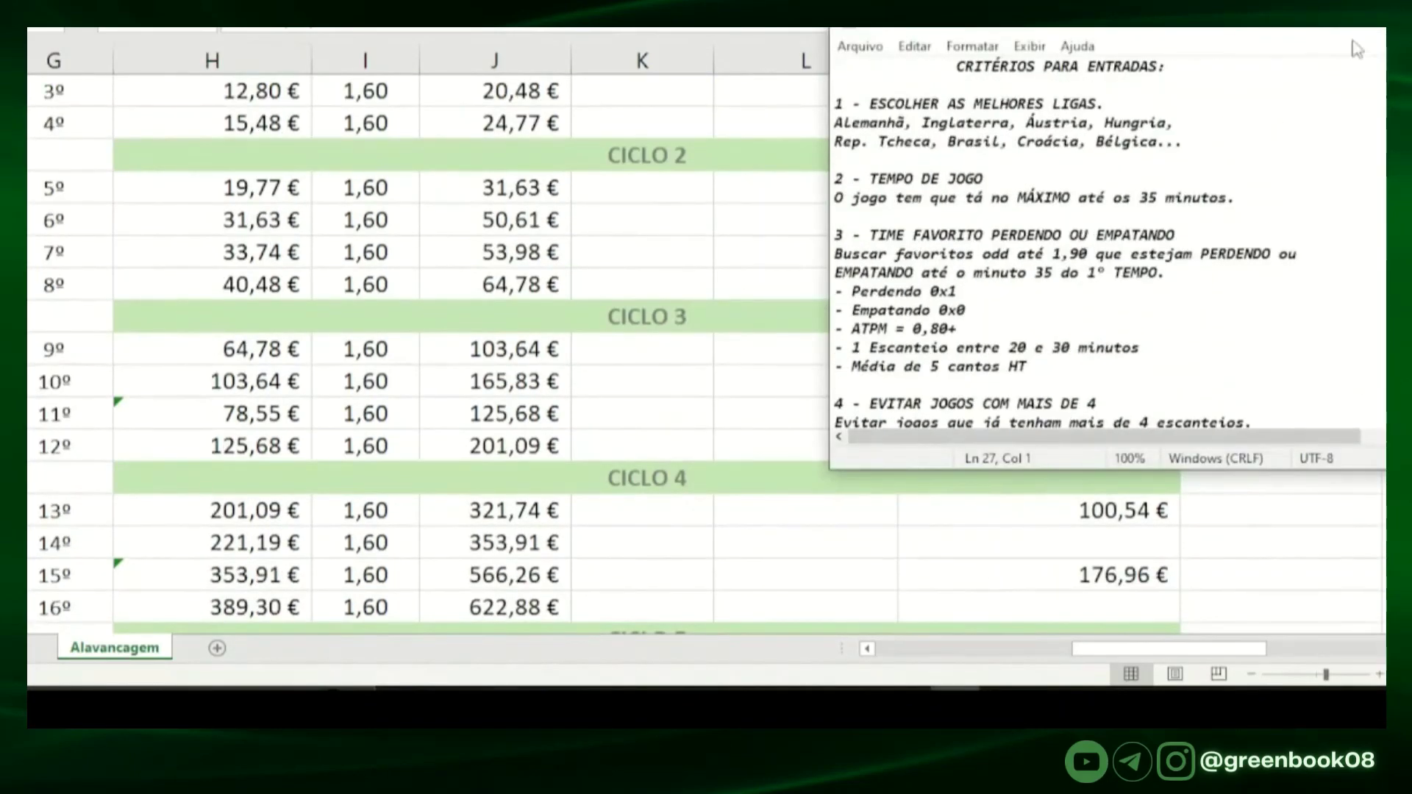
{"action": "left_click", "coordinate": [1343, 38]}
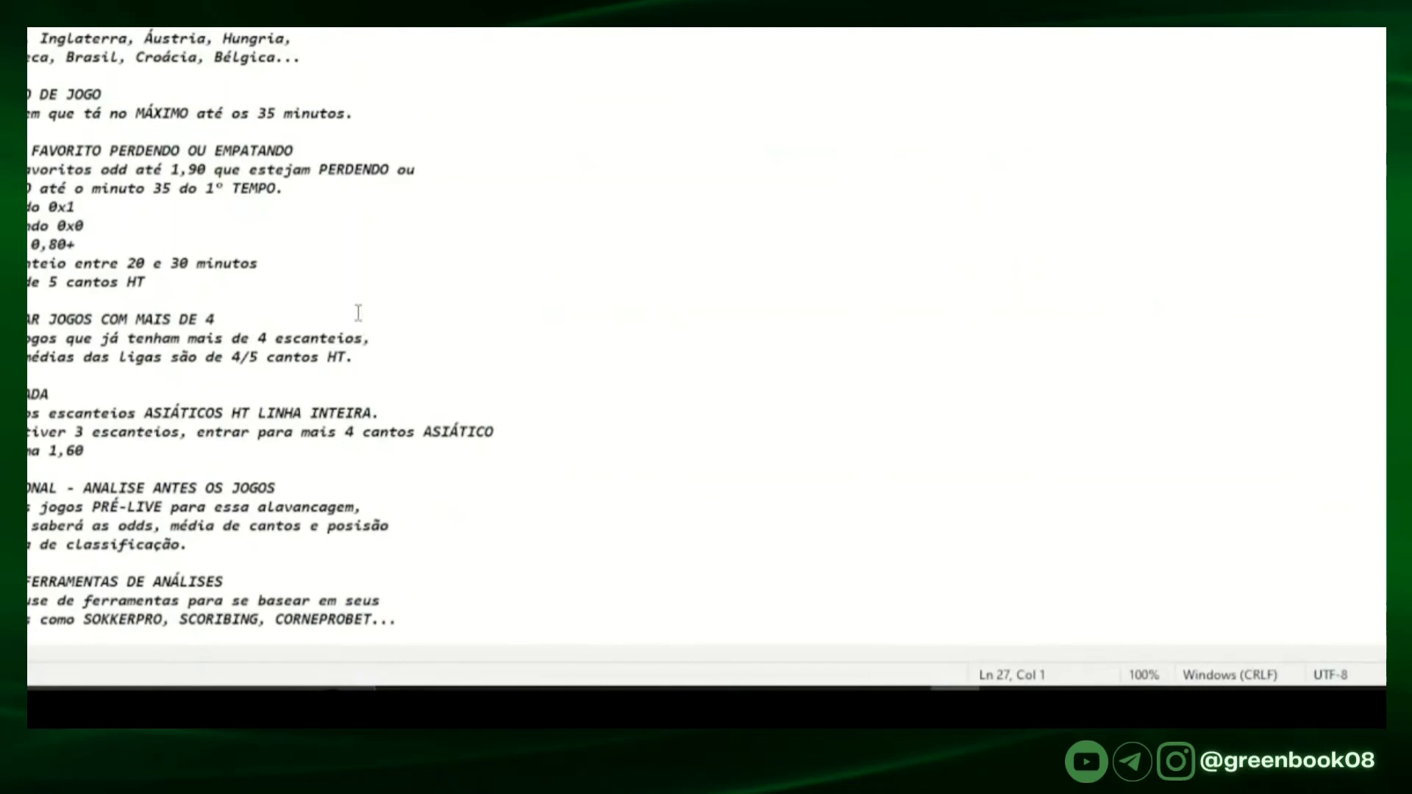